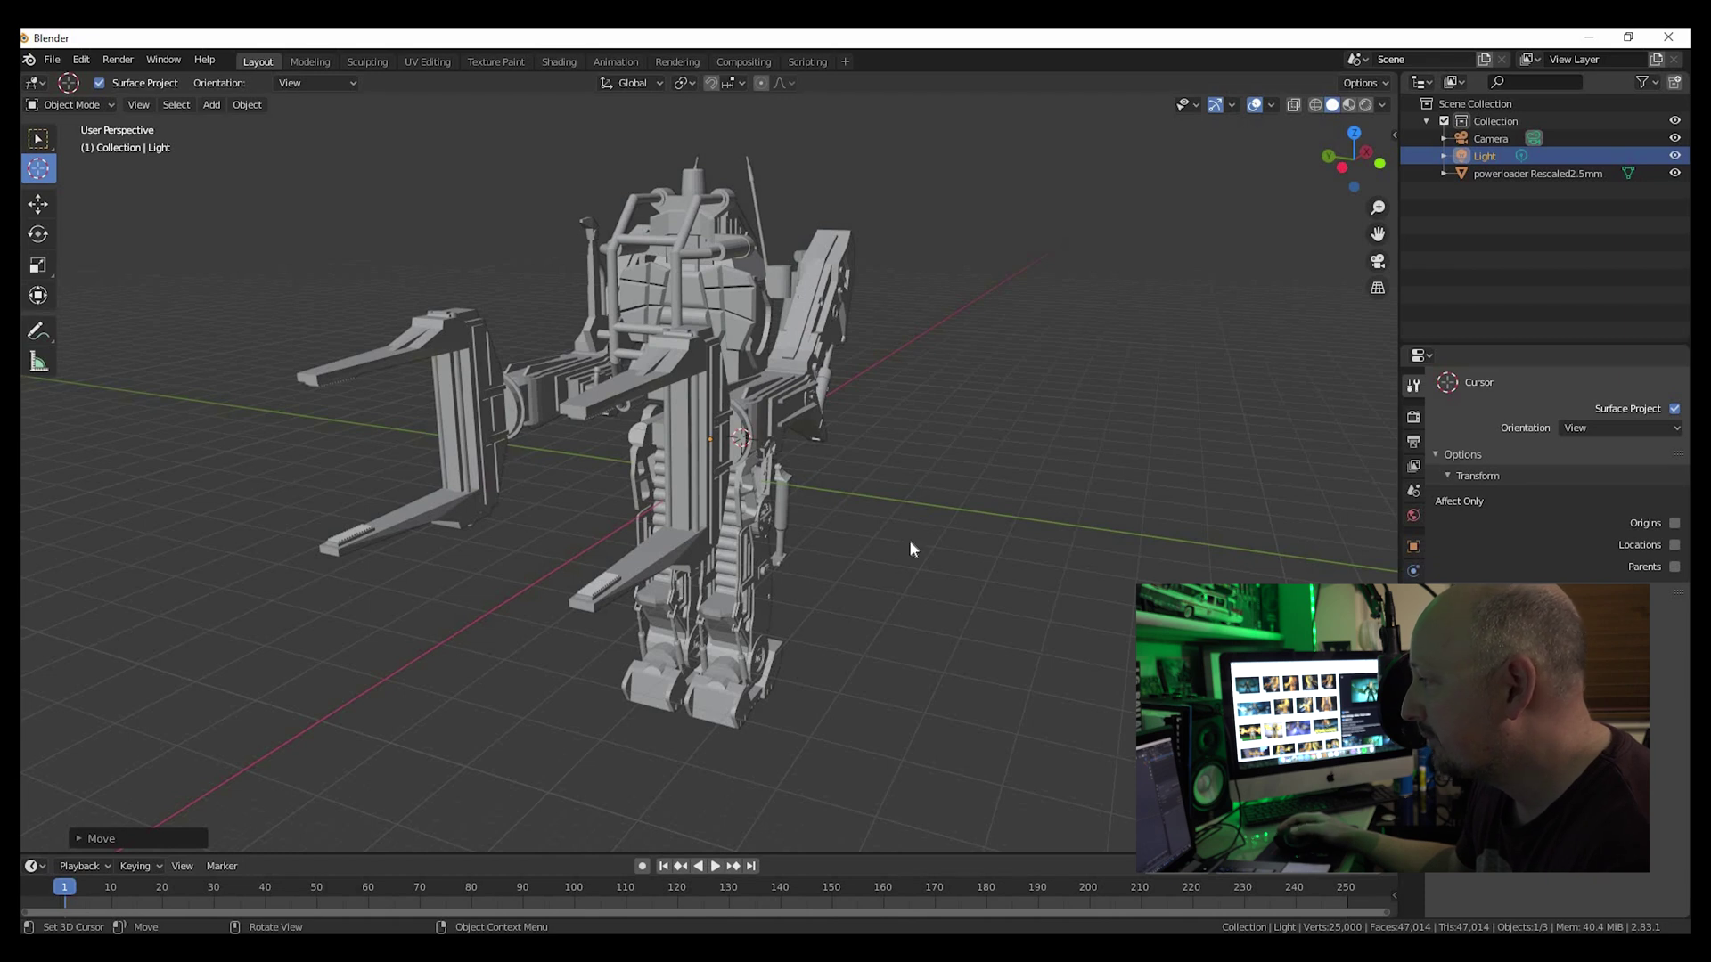
Show the power loader in the left orthographic view and save a window screenshot to the Desktop as screen.png.
{"action": "left_click", "coordinate": [1329, 158]}
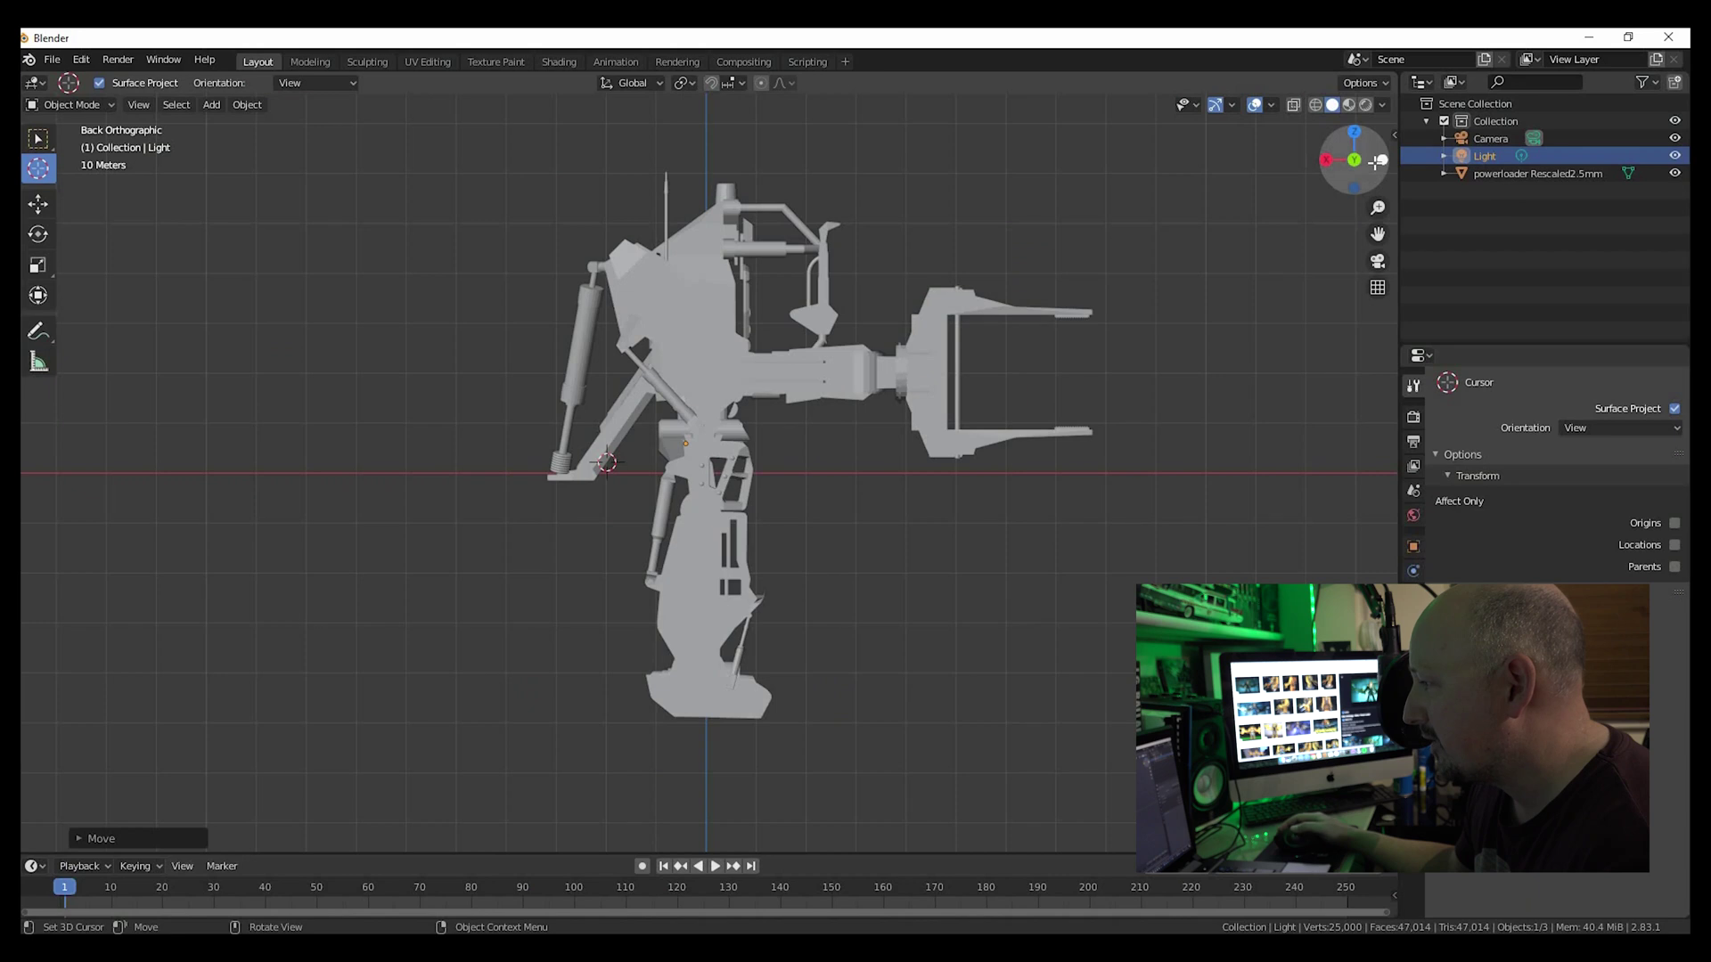
{"action": "left_click", "coordinate": [1381, 160]}
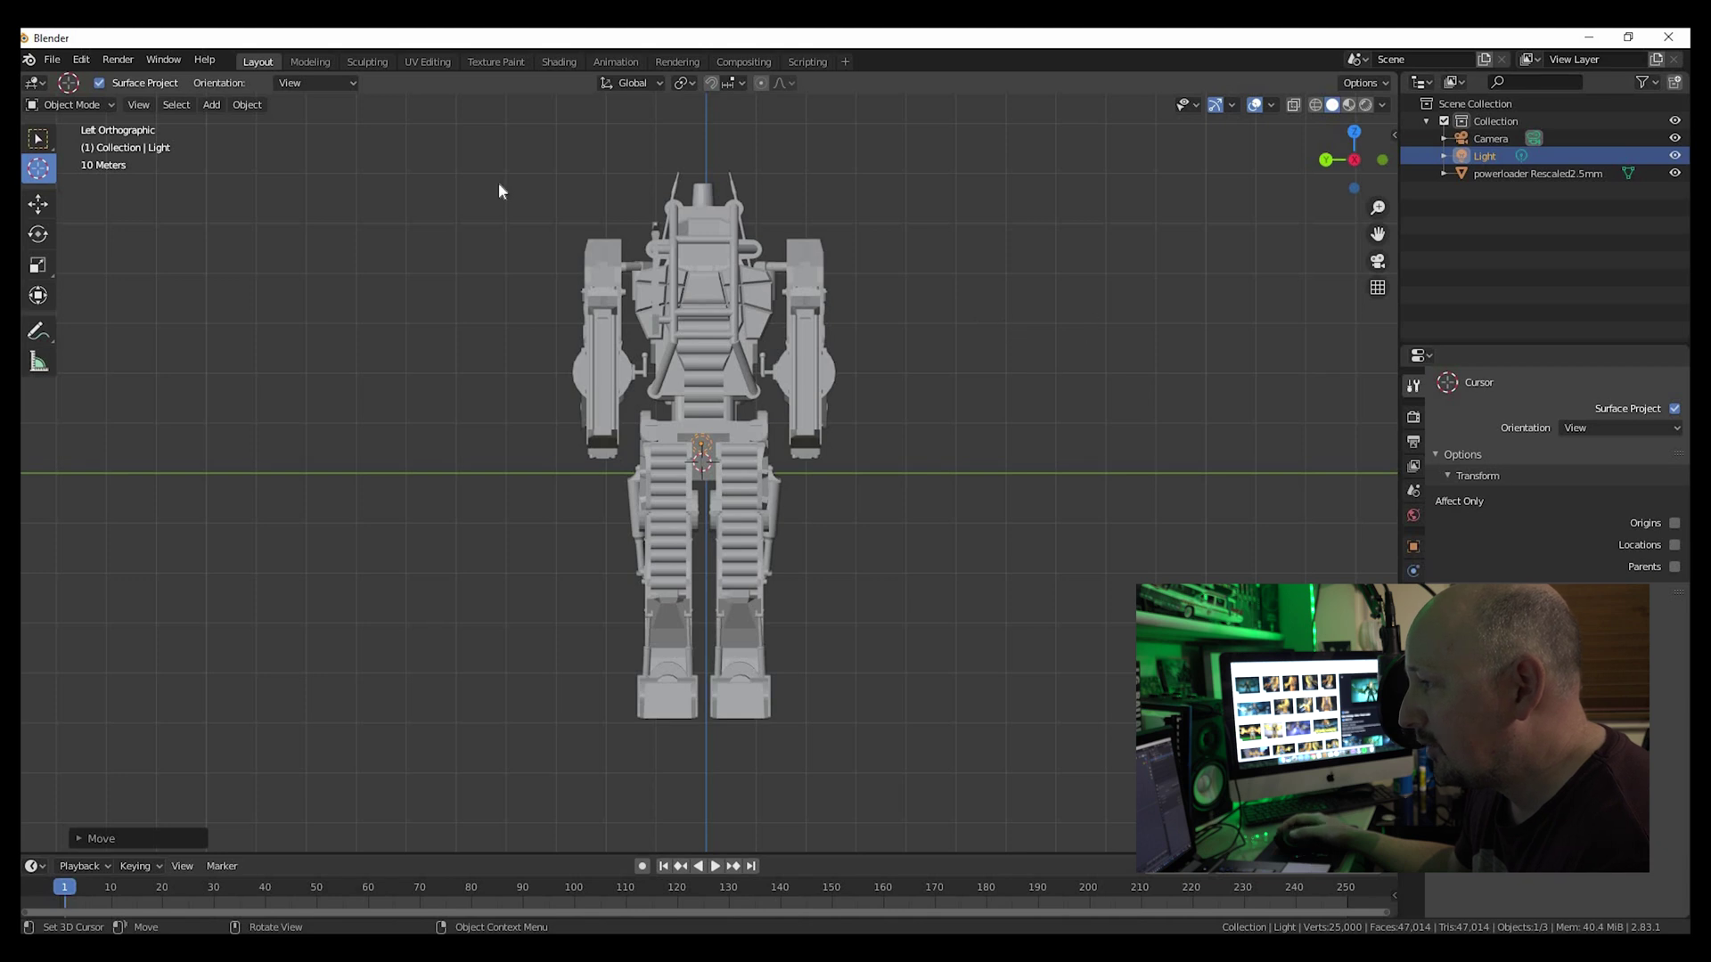
{"action": "left_click", "coordinate": [176, 60]}
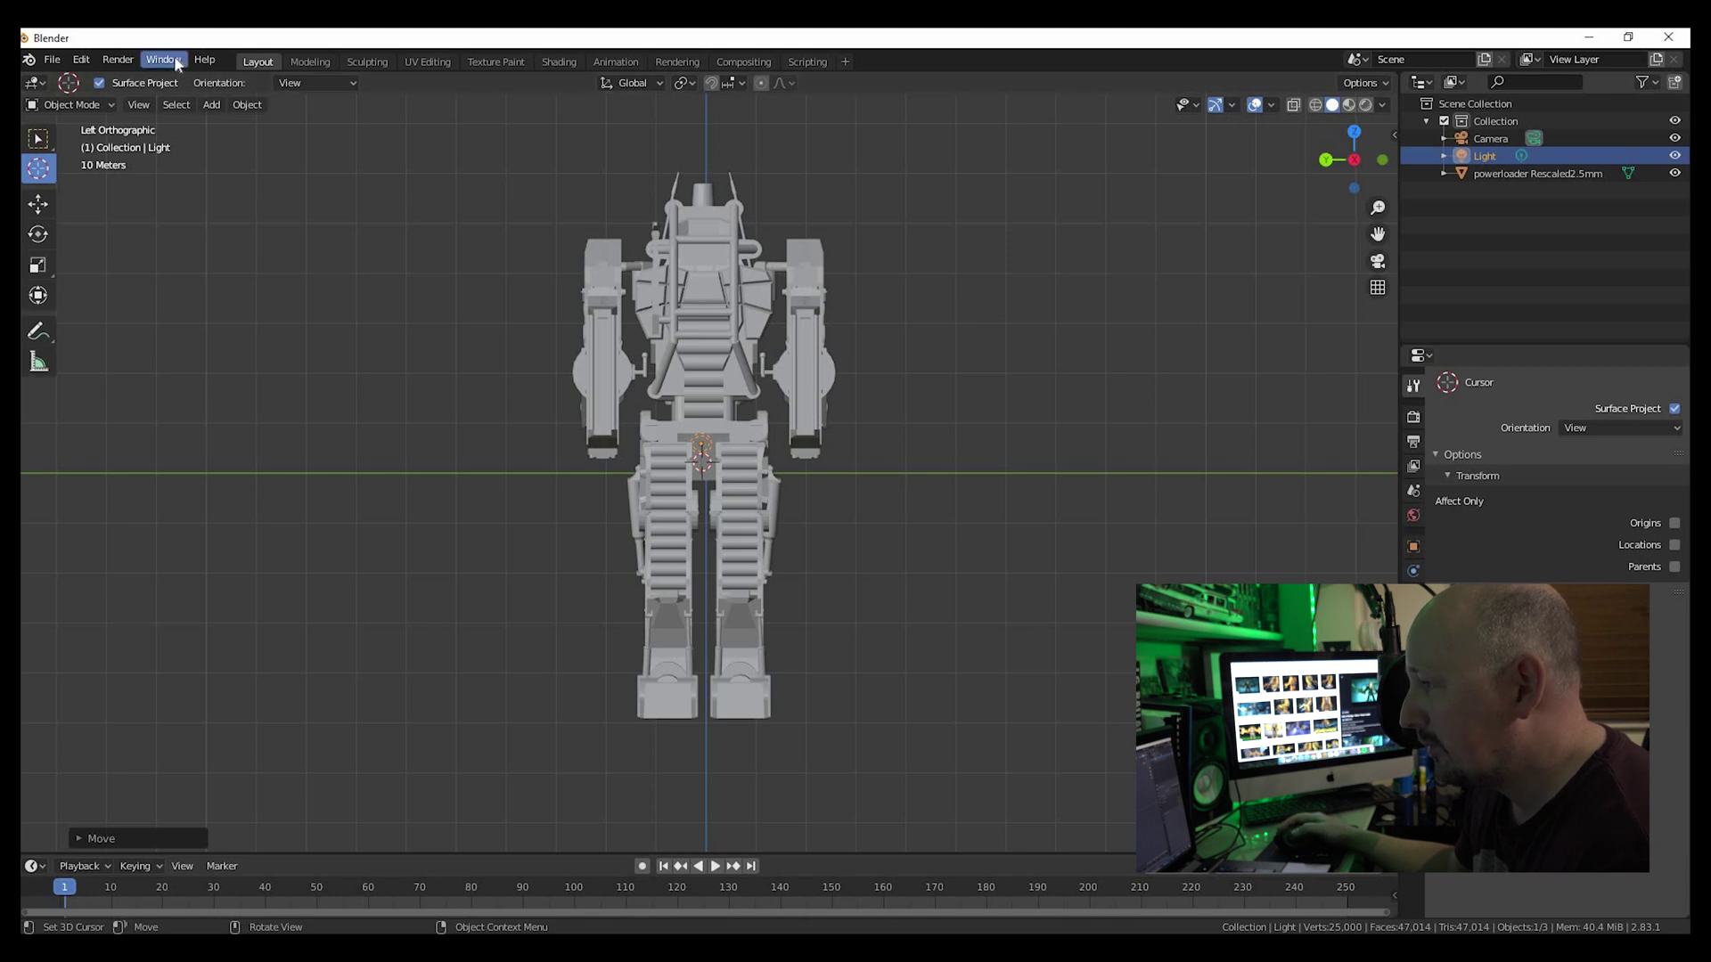
{"action": "left_click", "coordinate": [187, 219]}
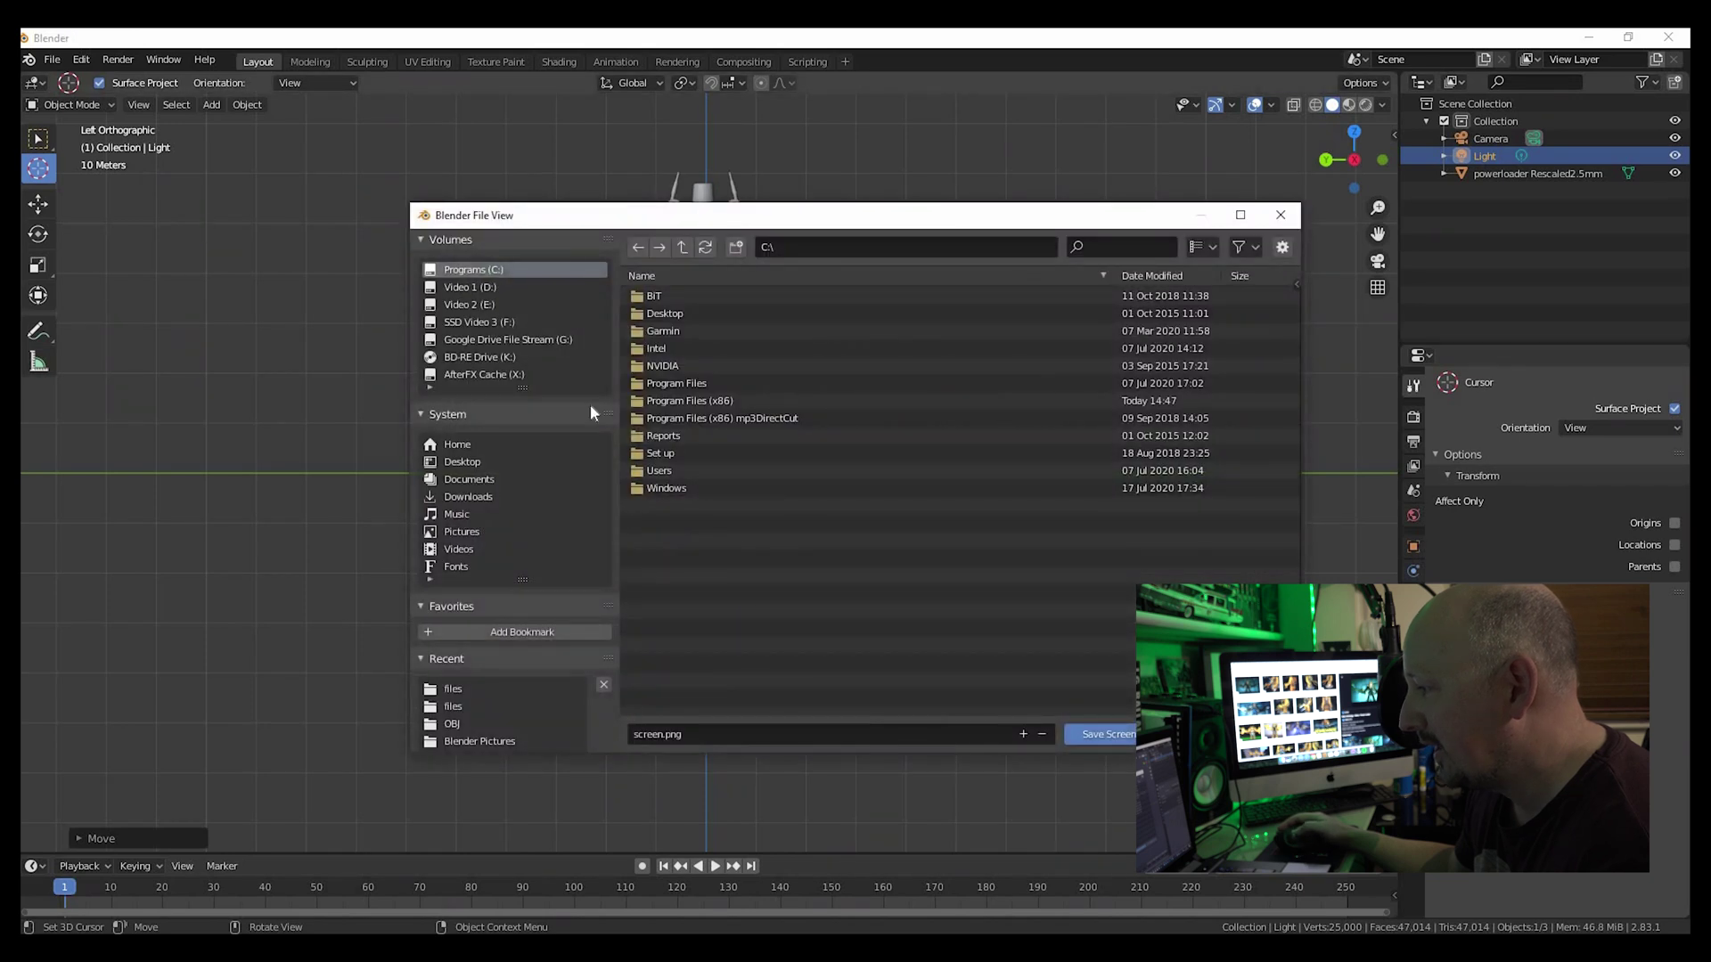
{"action": "left_click", "coordinate": [478, 464]}
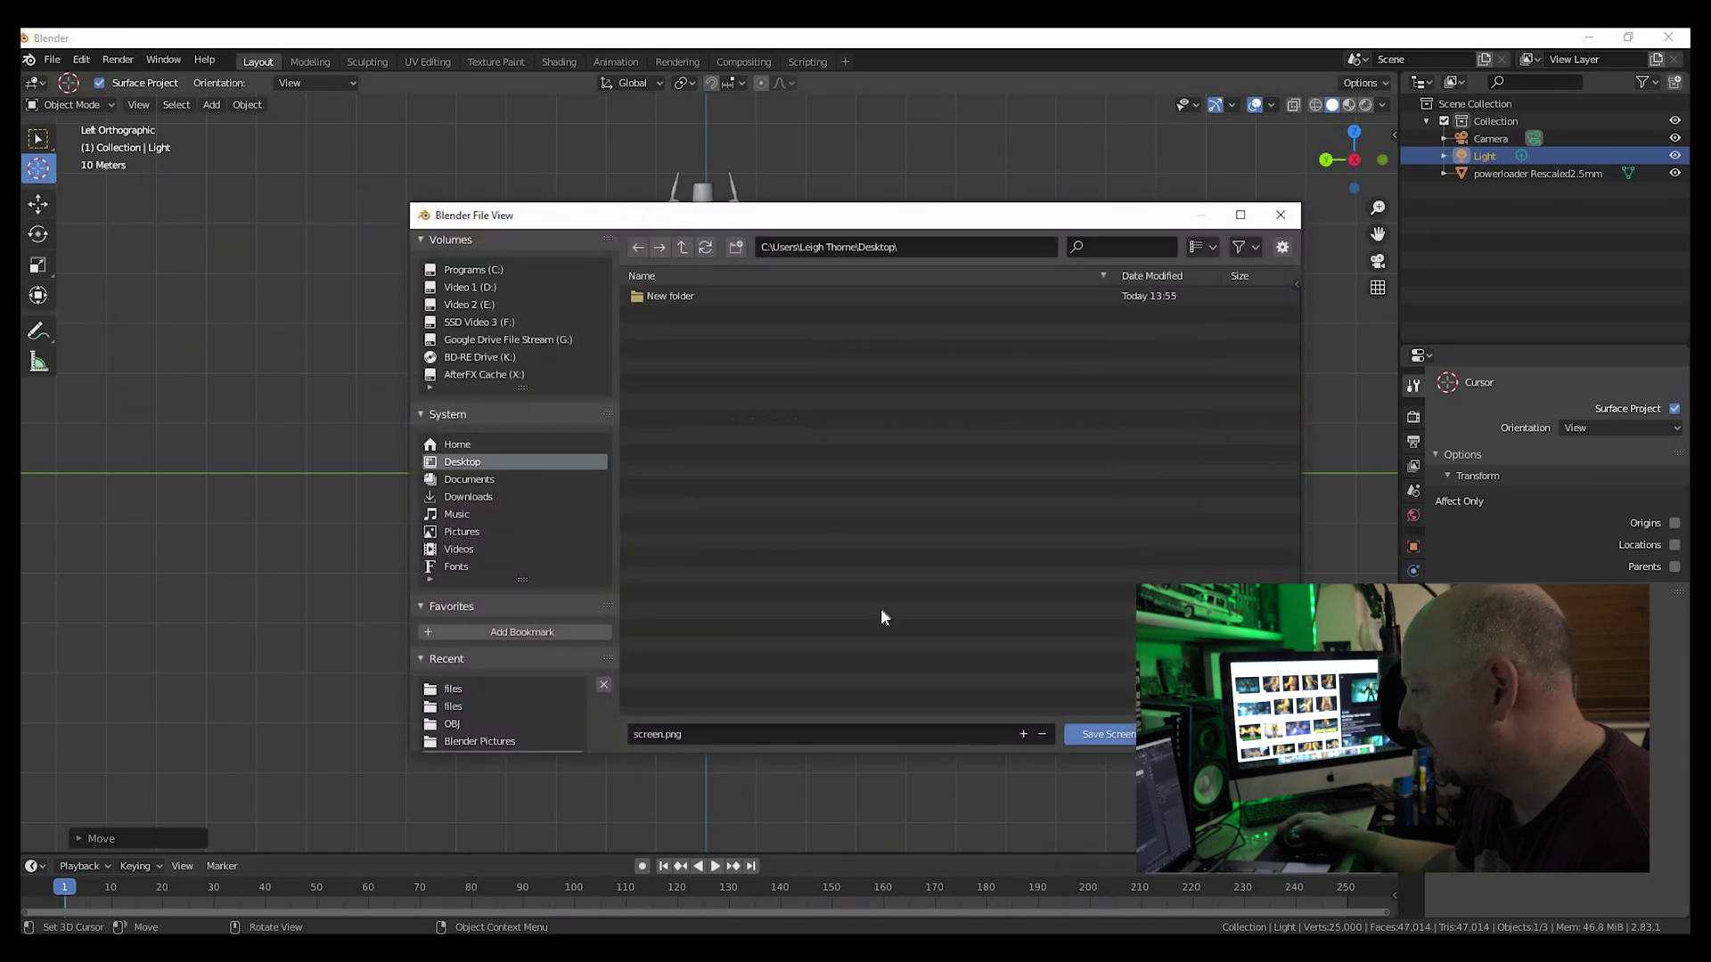
{"action": "left_click", "coordinate": [1128, 736]}
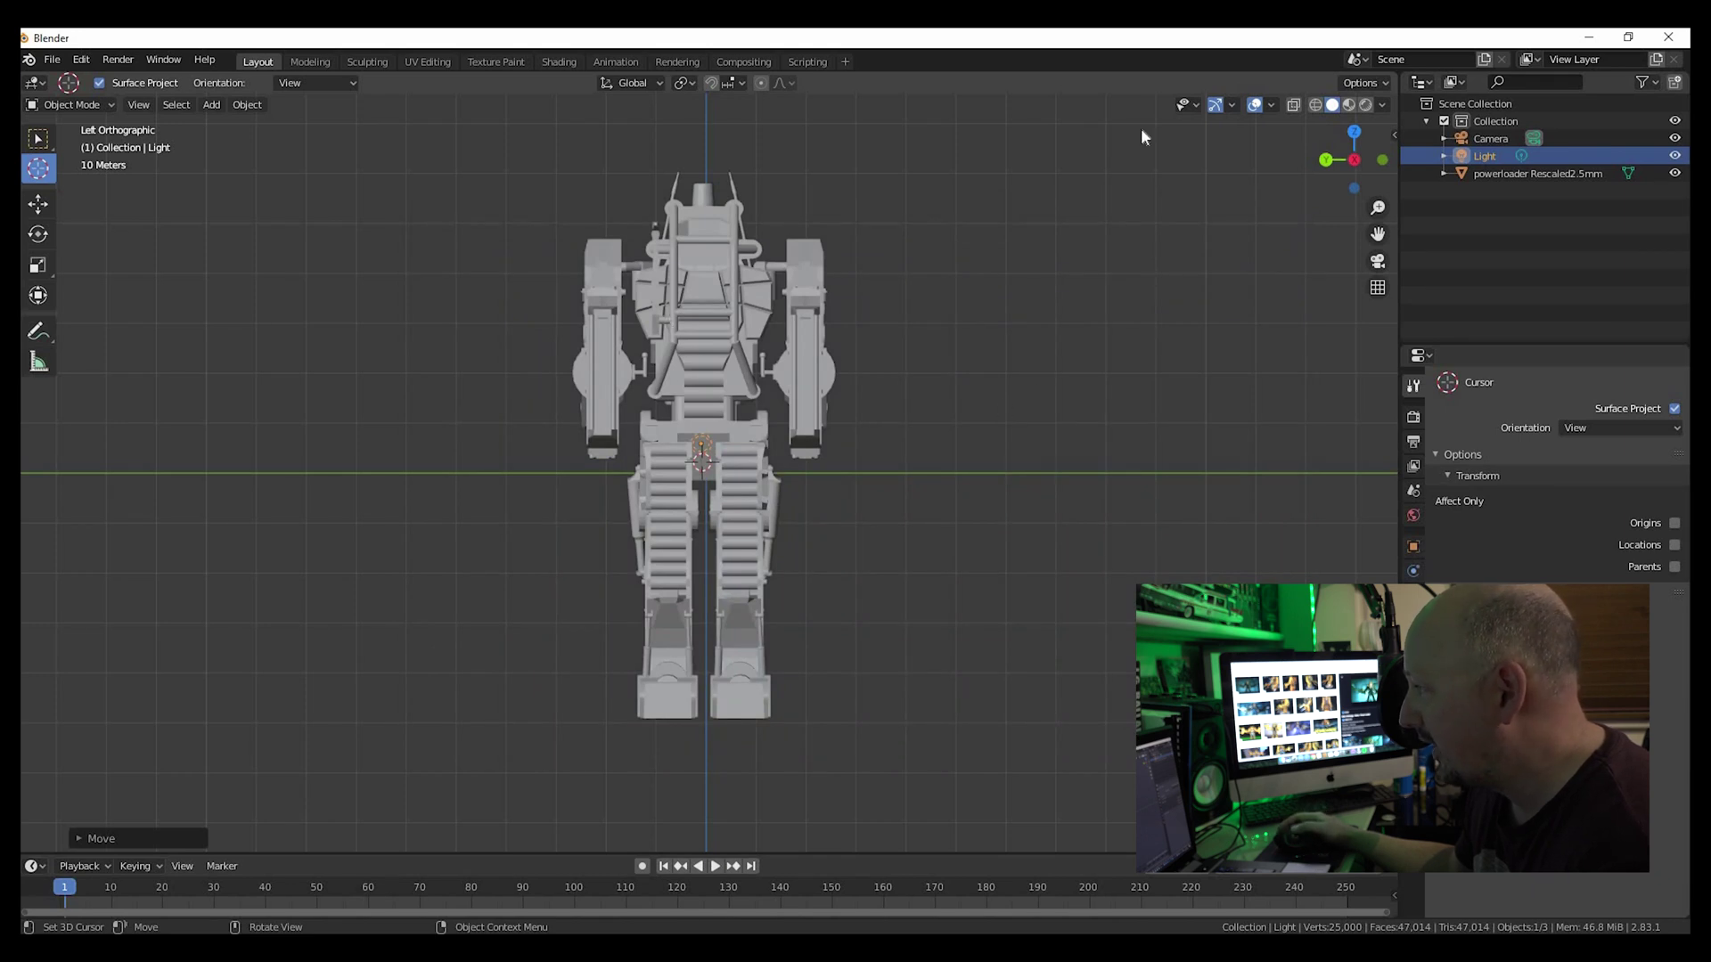
Show the power loader in the back orthographic view and save a window screenshot to the Desktop as screeneee.png.
{"action": "left_click", "coordinate": [1328, 161]}
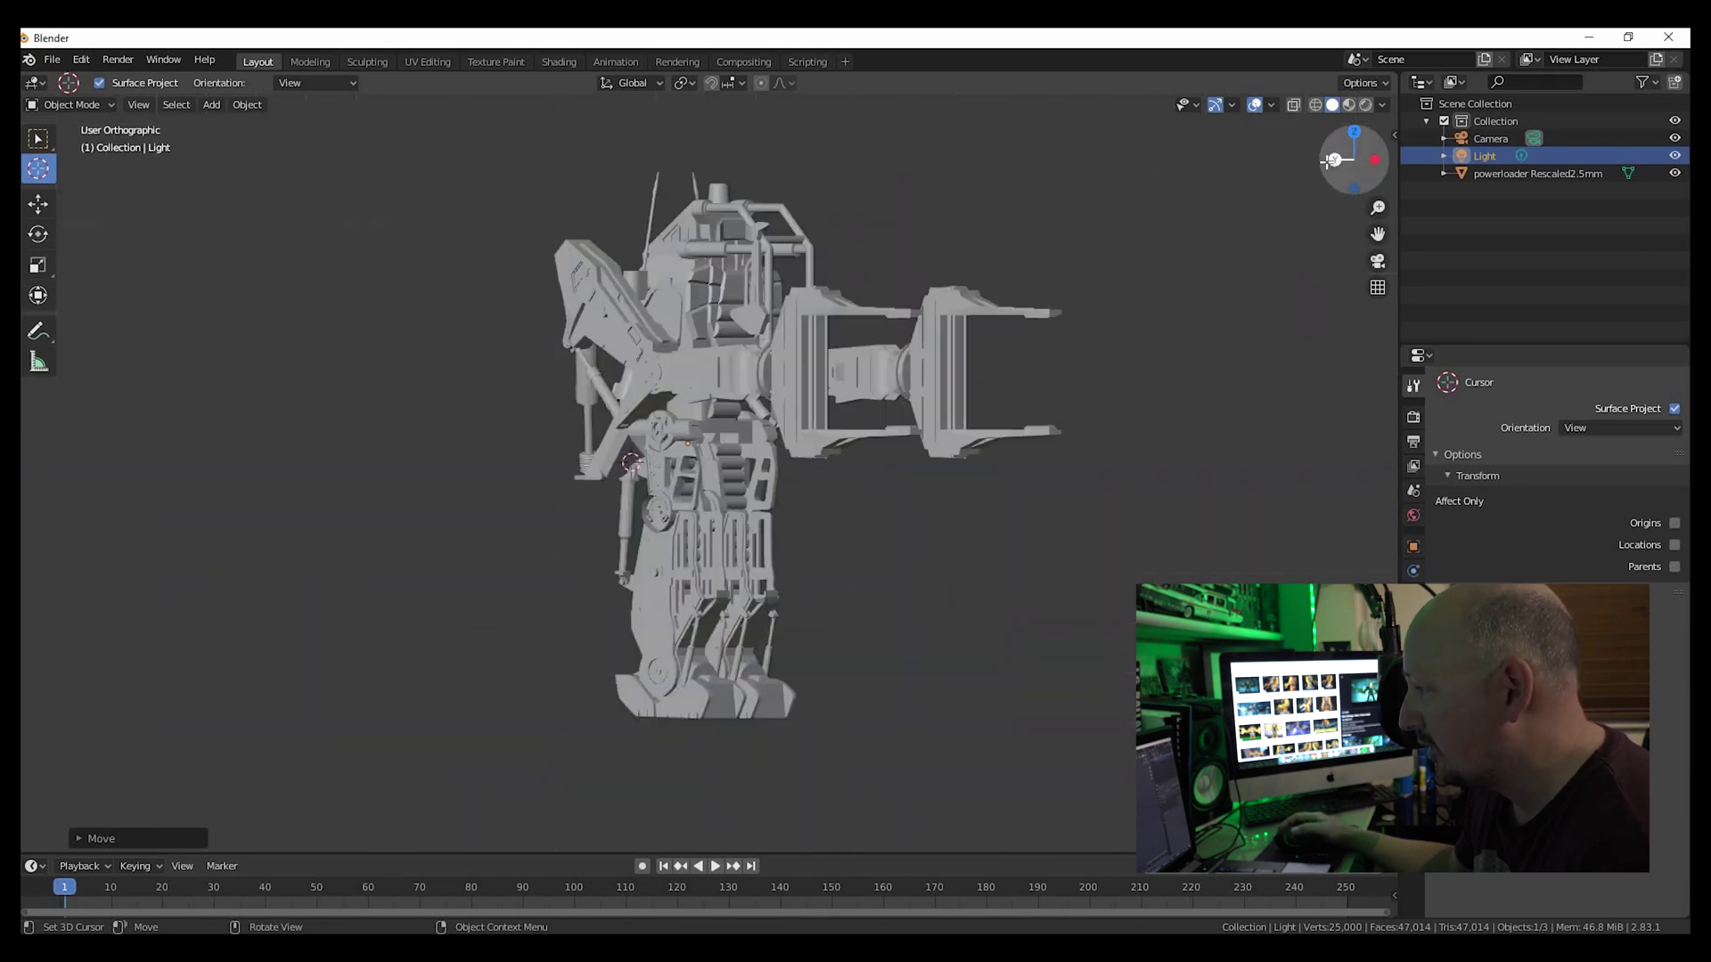
{"action": "left_click", "coordinate": [162, 59]}
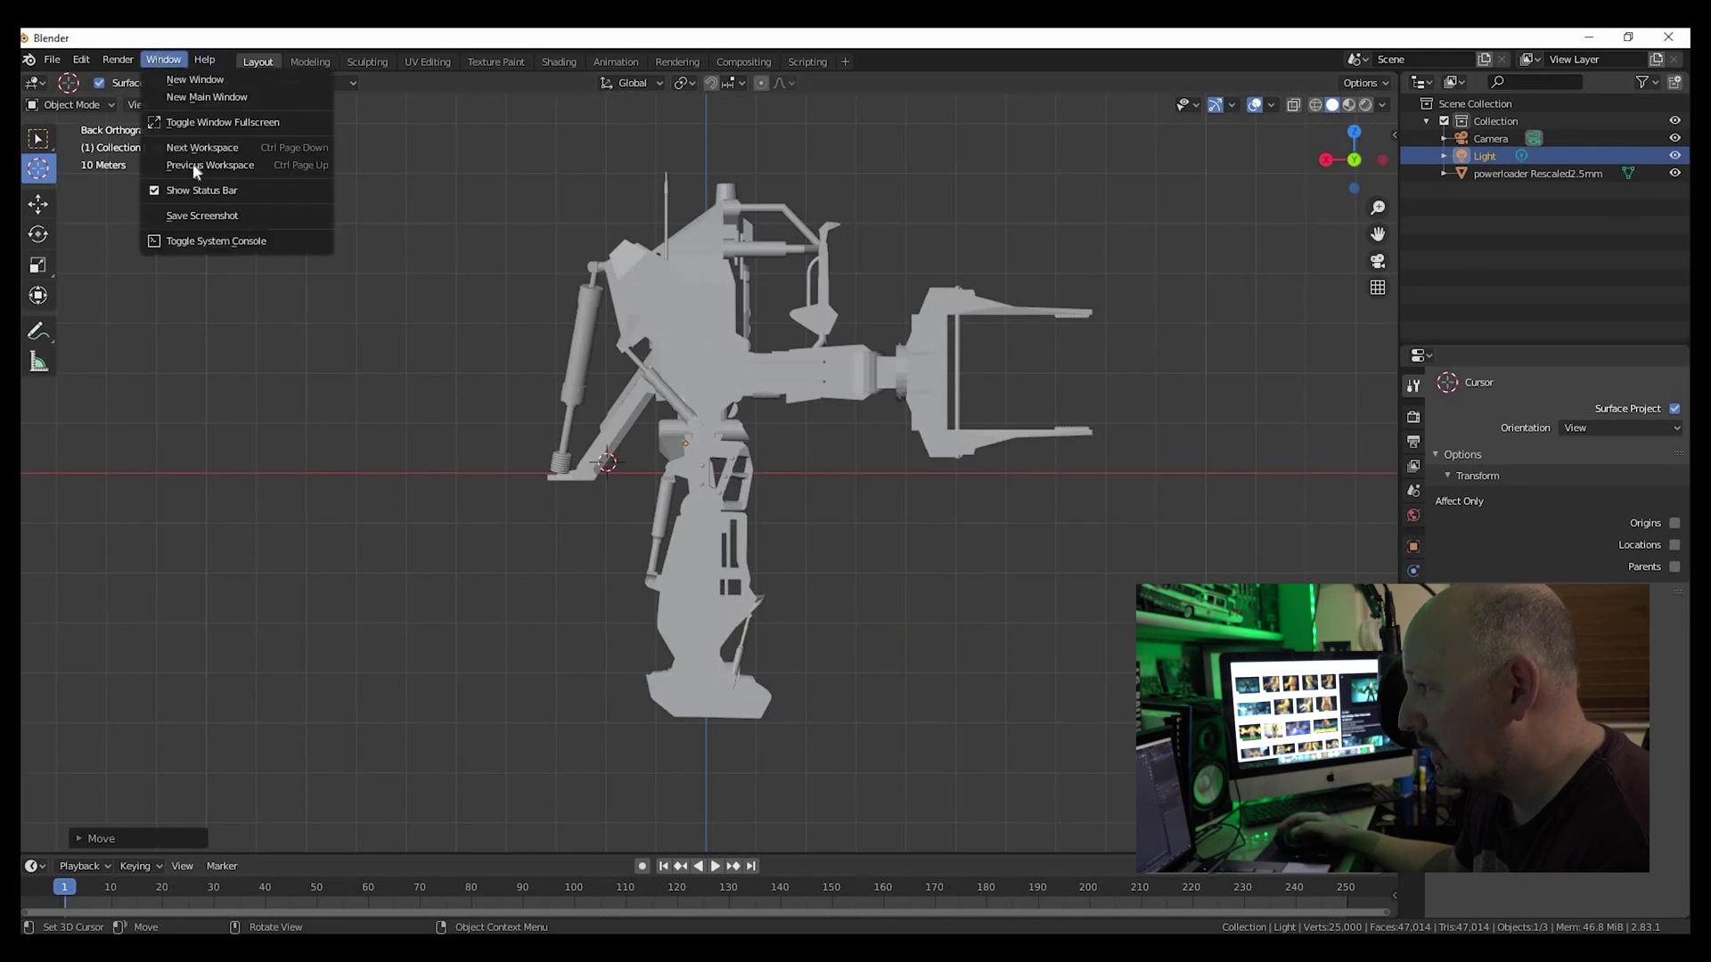
{"action": "left_click", "coordinate": [197, 217]}
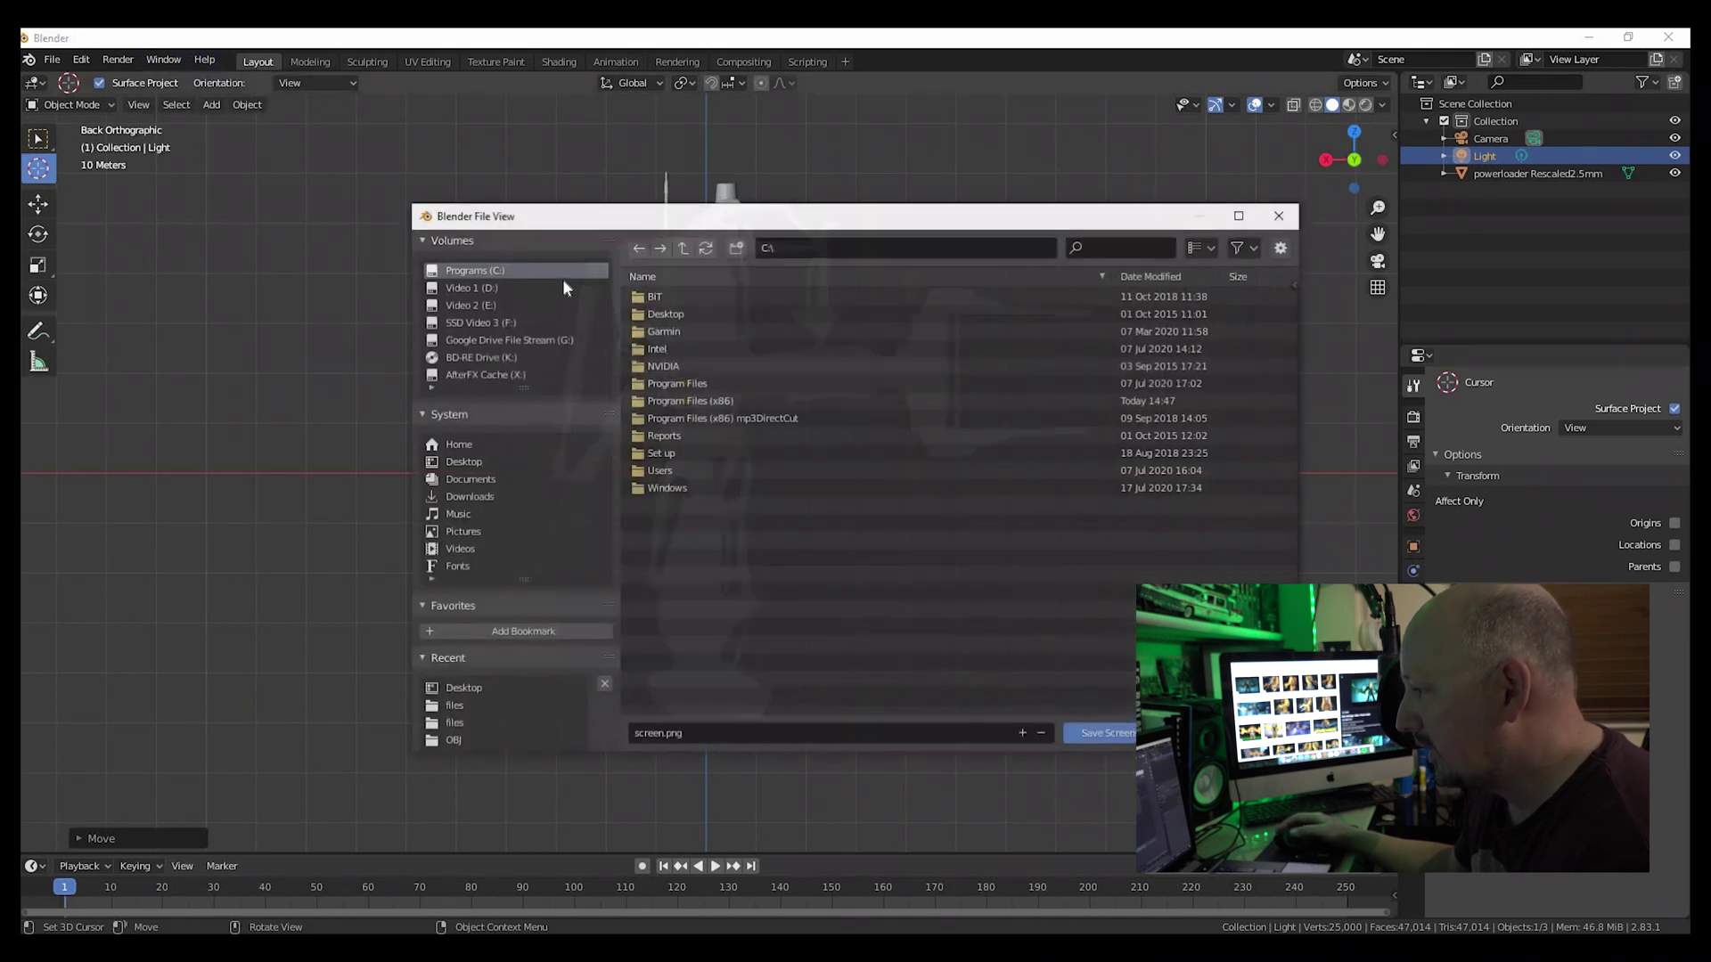
{"action": "left_click", "coordinate": [472, 463]}
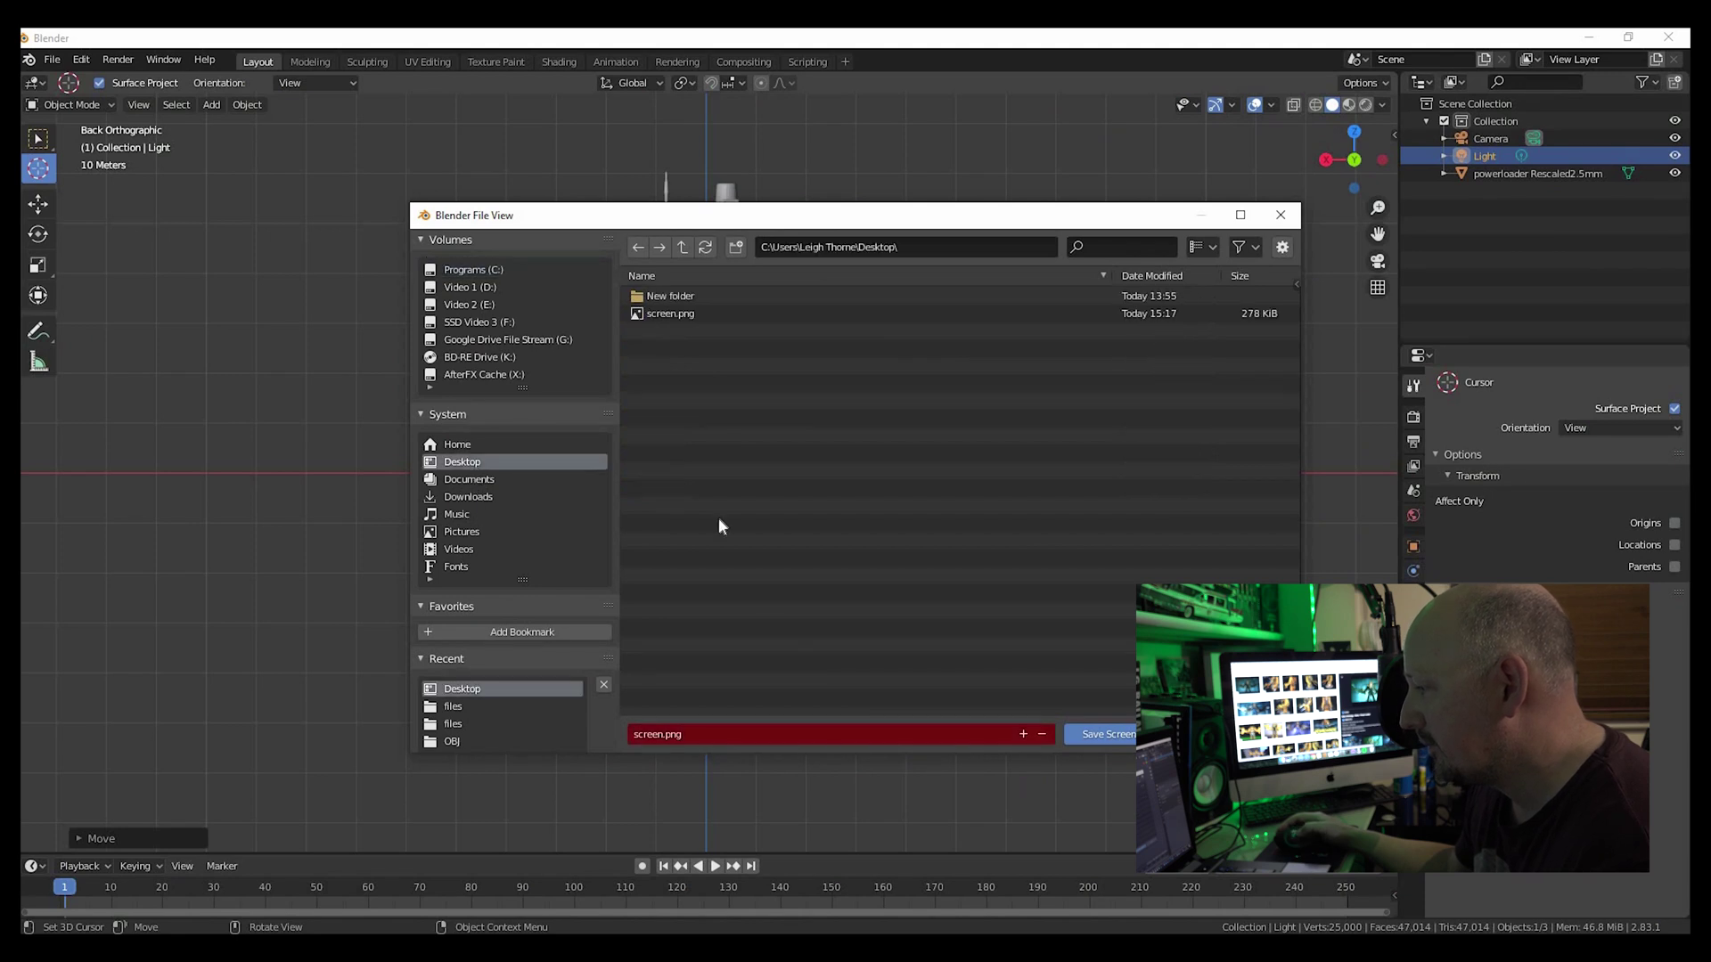
{"action": "left_click", "coordinate": [662, 735]}
{"action": "left_click", "coordinate": [662, 734]}
{"action": "type", "text": "eee"}
{"action": "key", "text": "Return"}
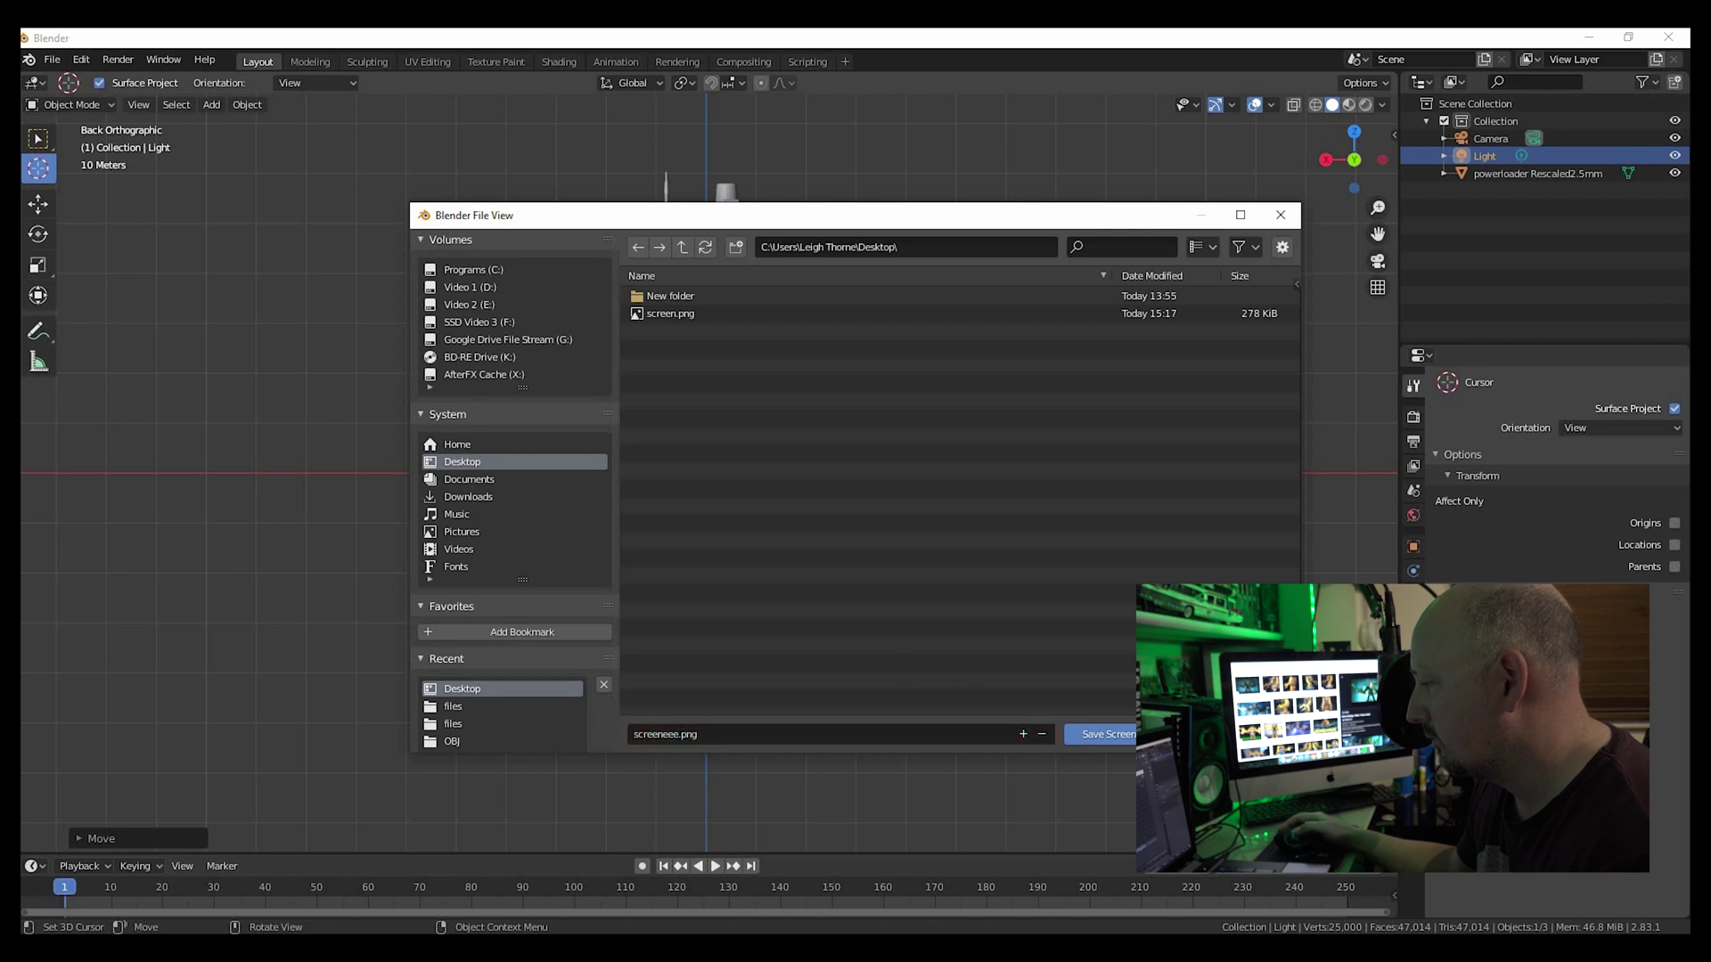
{"action": "left_click", "coordinate": [1098, 734]}
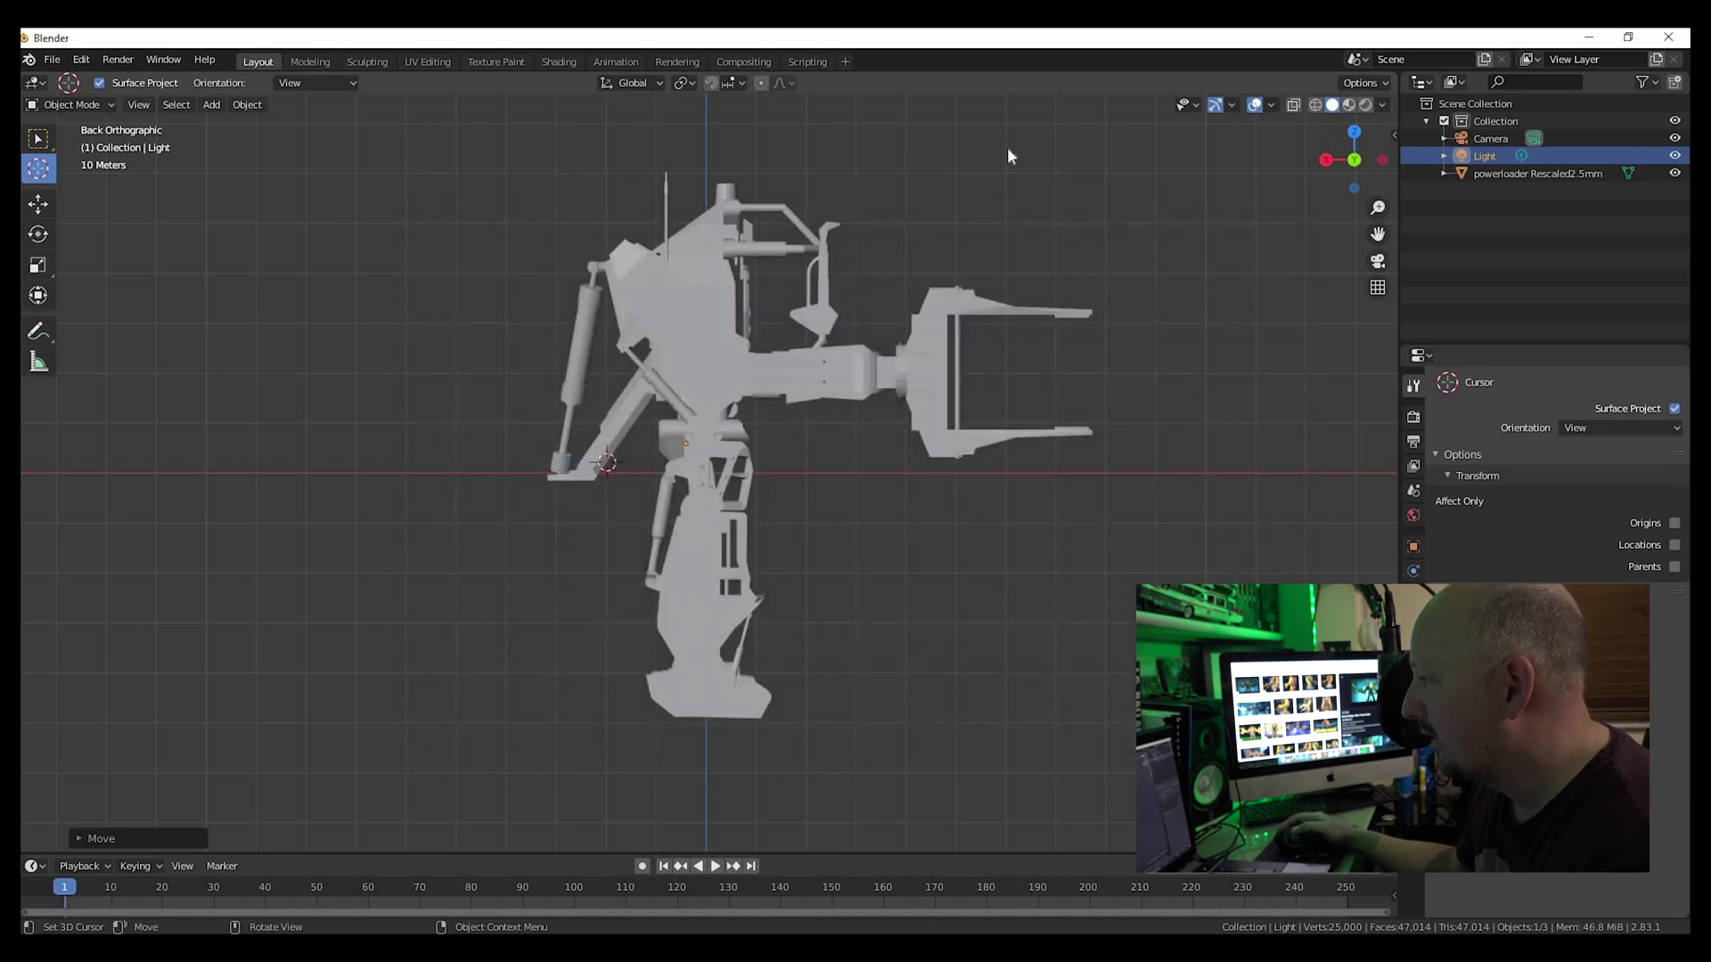
Look at the power loader from its remaining upright sides and consult the Powerloader size info image for its real dimensions.
{"action": "left_click", "coordinate": [1324, 161]}
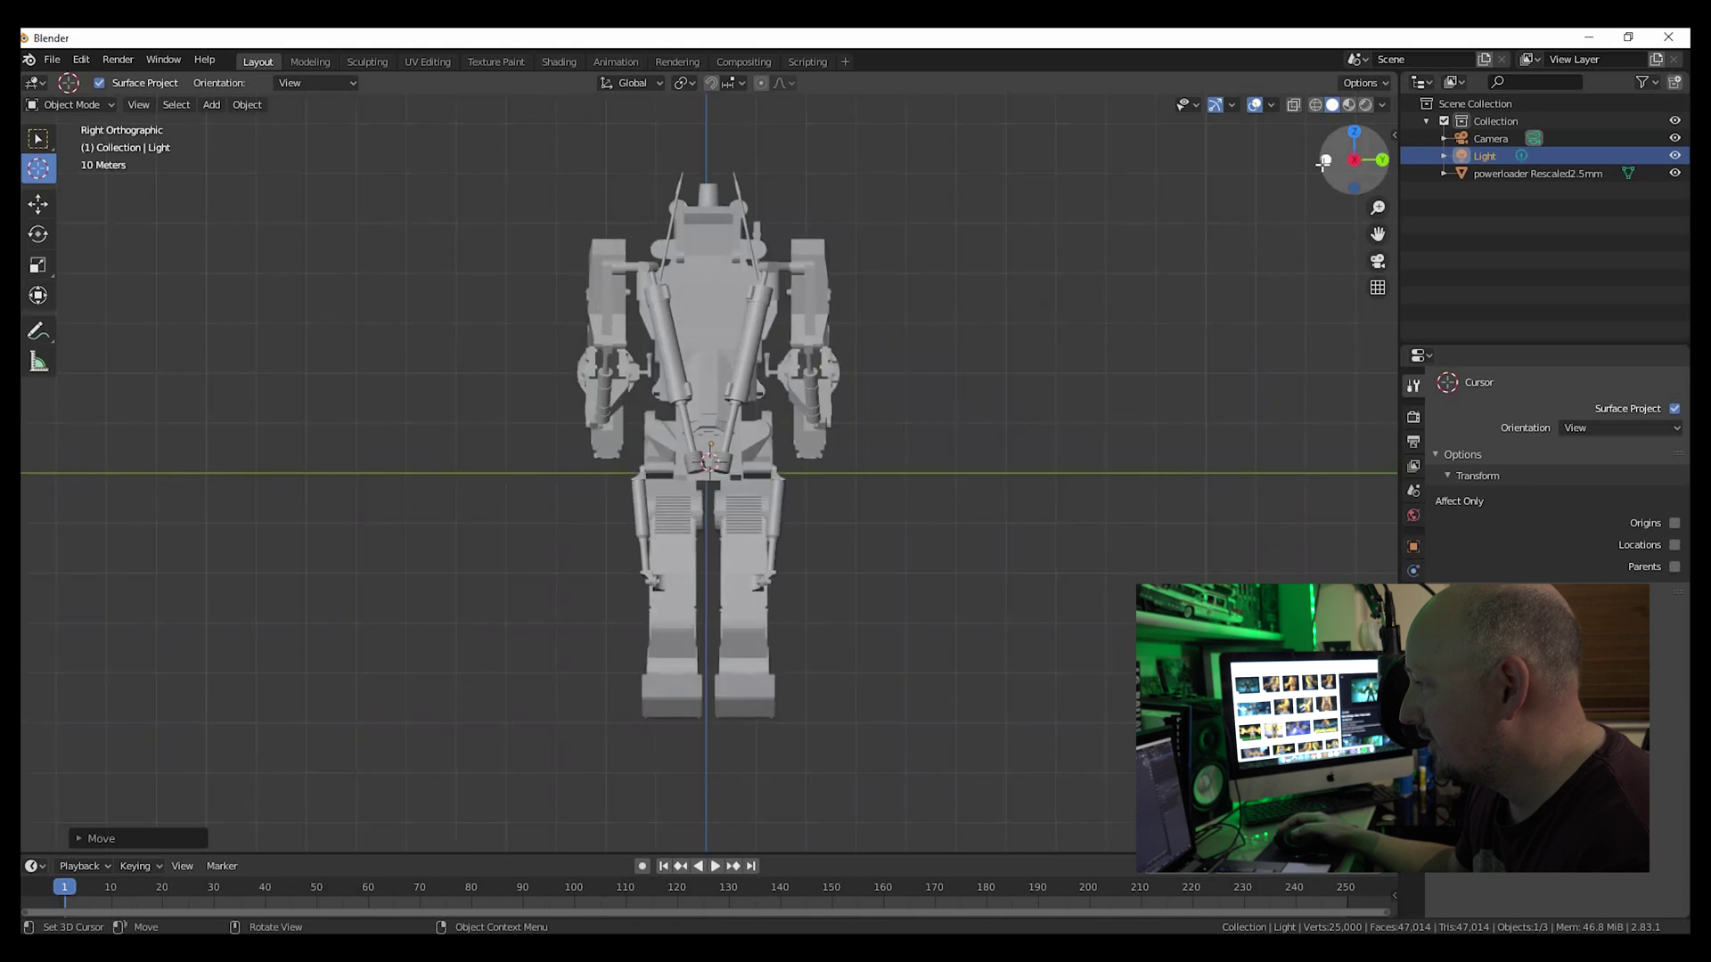
{"action": "left_click", "coordinate": [1325, 161]}
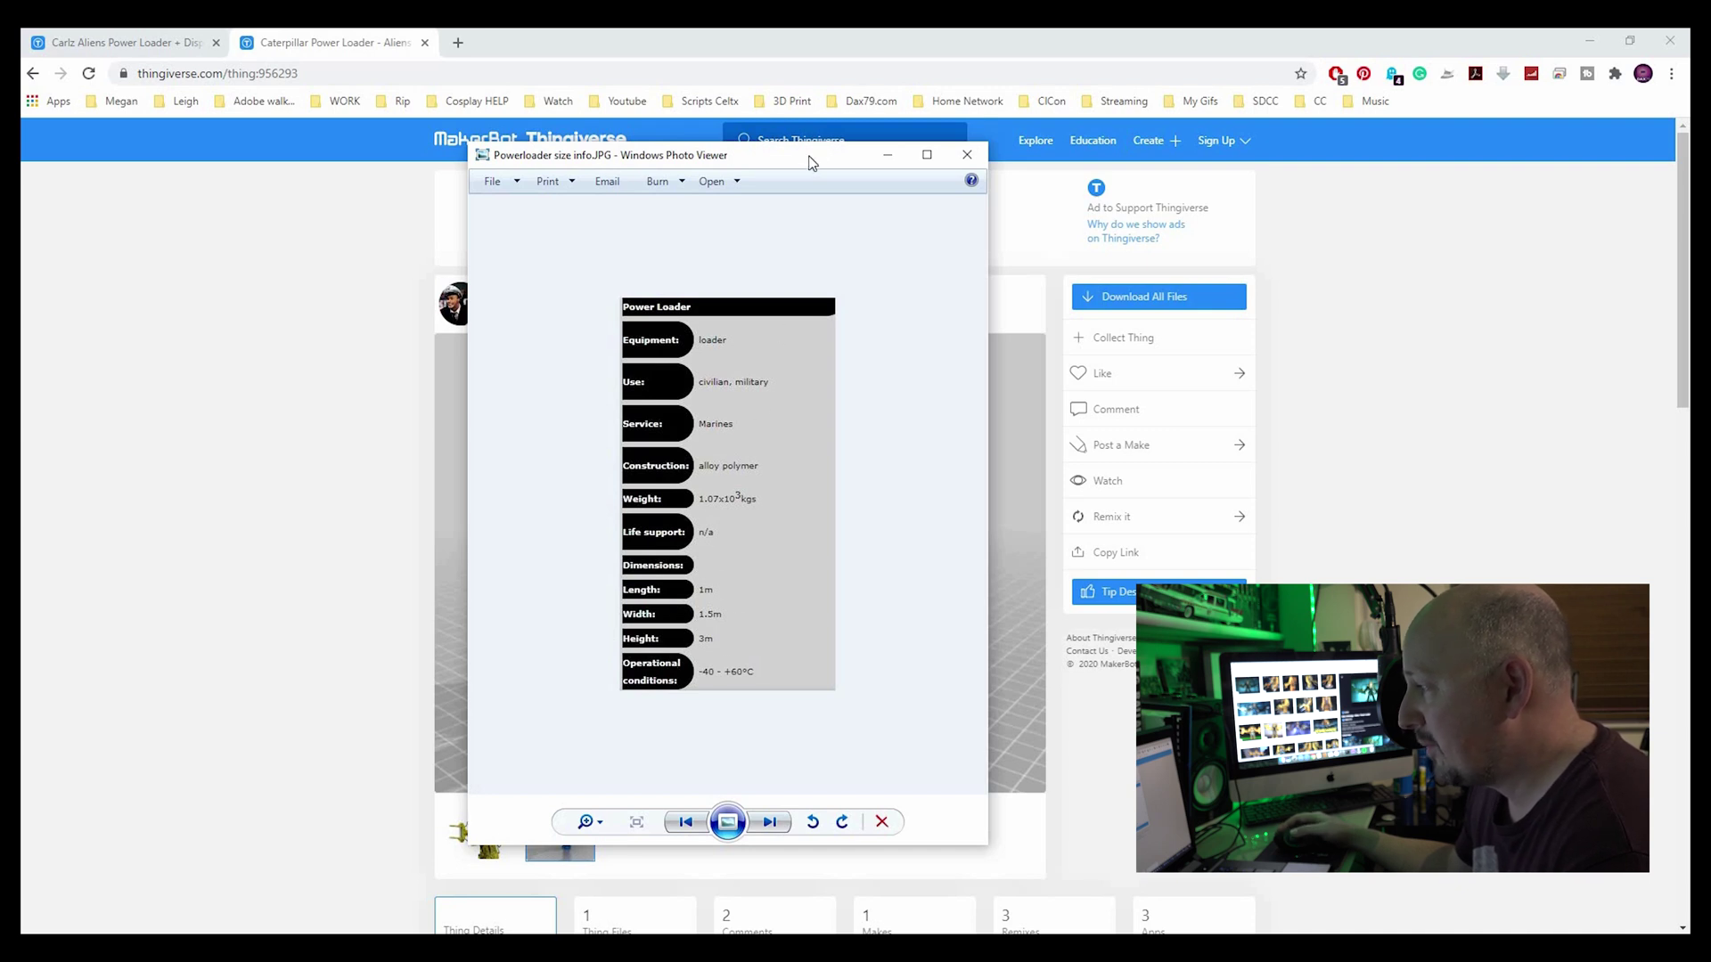
{"action": "left_click_drag", "start_coordinate": [781, 144], "coordinate": [237, 146]}
{"action": "left_click", "coordinate": [764, 336]}
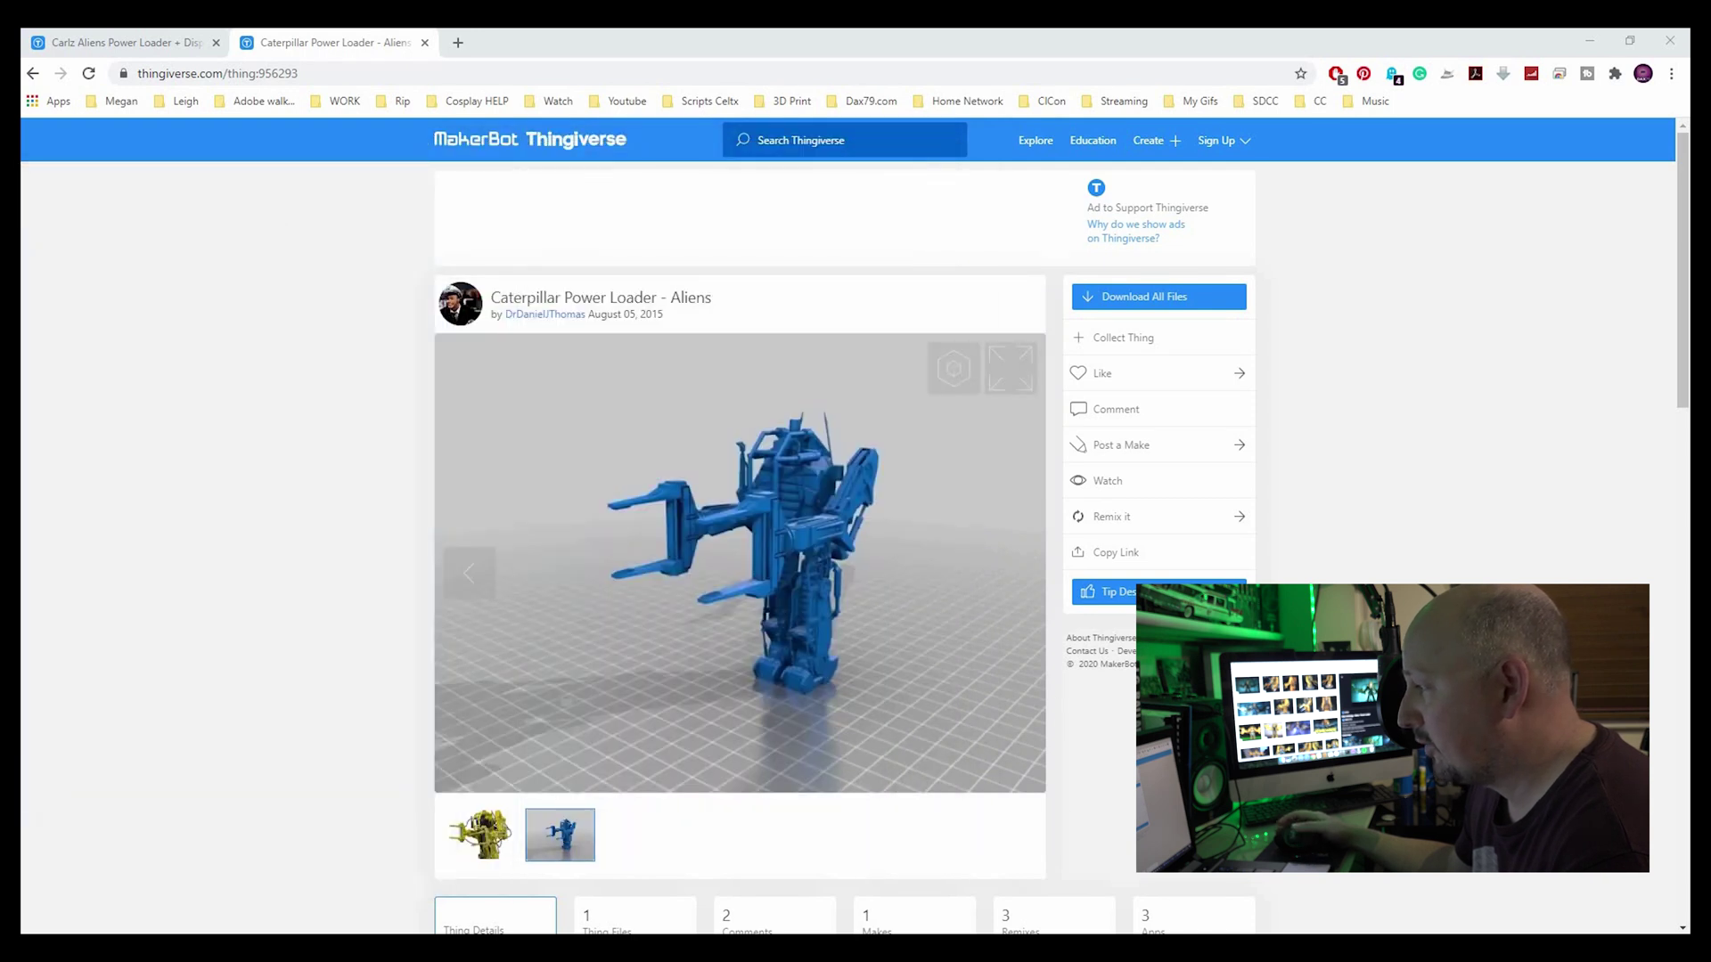
Switch to Photoshop and open screen.png from the Desktop.
{"action": "left_click", "coordinate": [766, 948]}
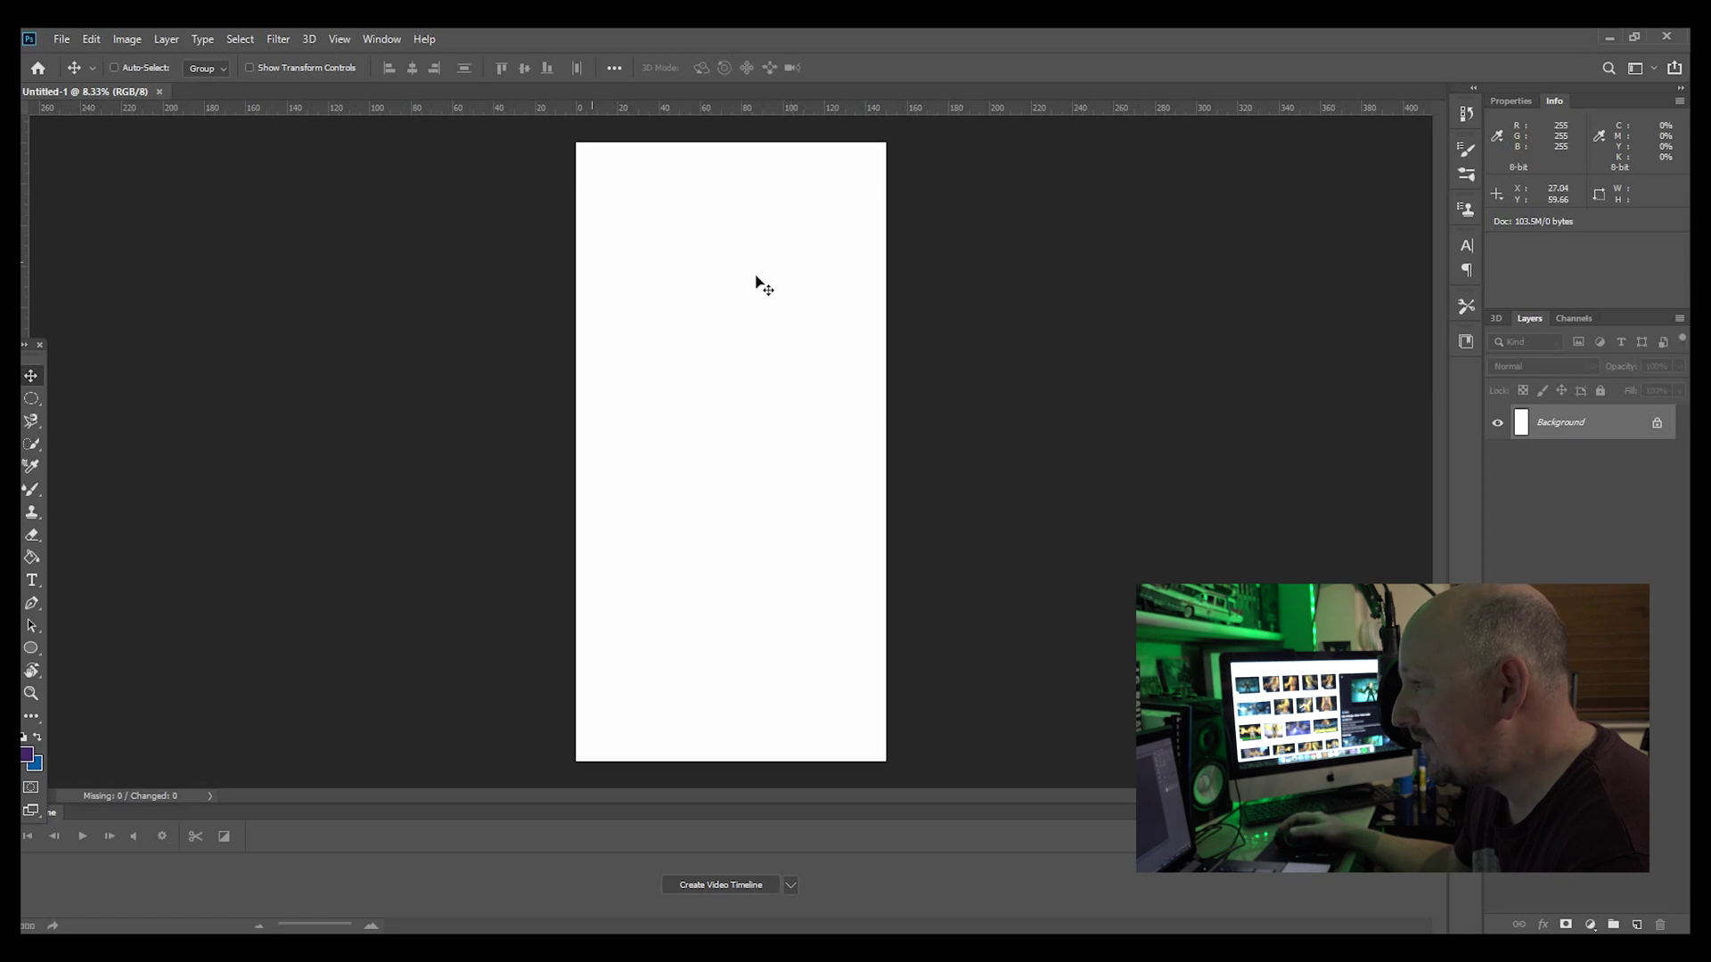
{"action": "left_click", "coordinate": [61, 40]}
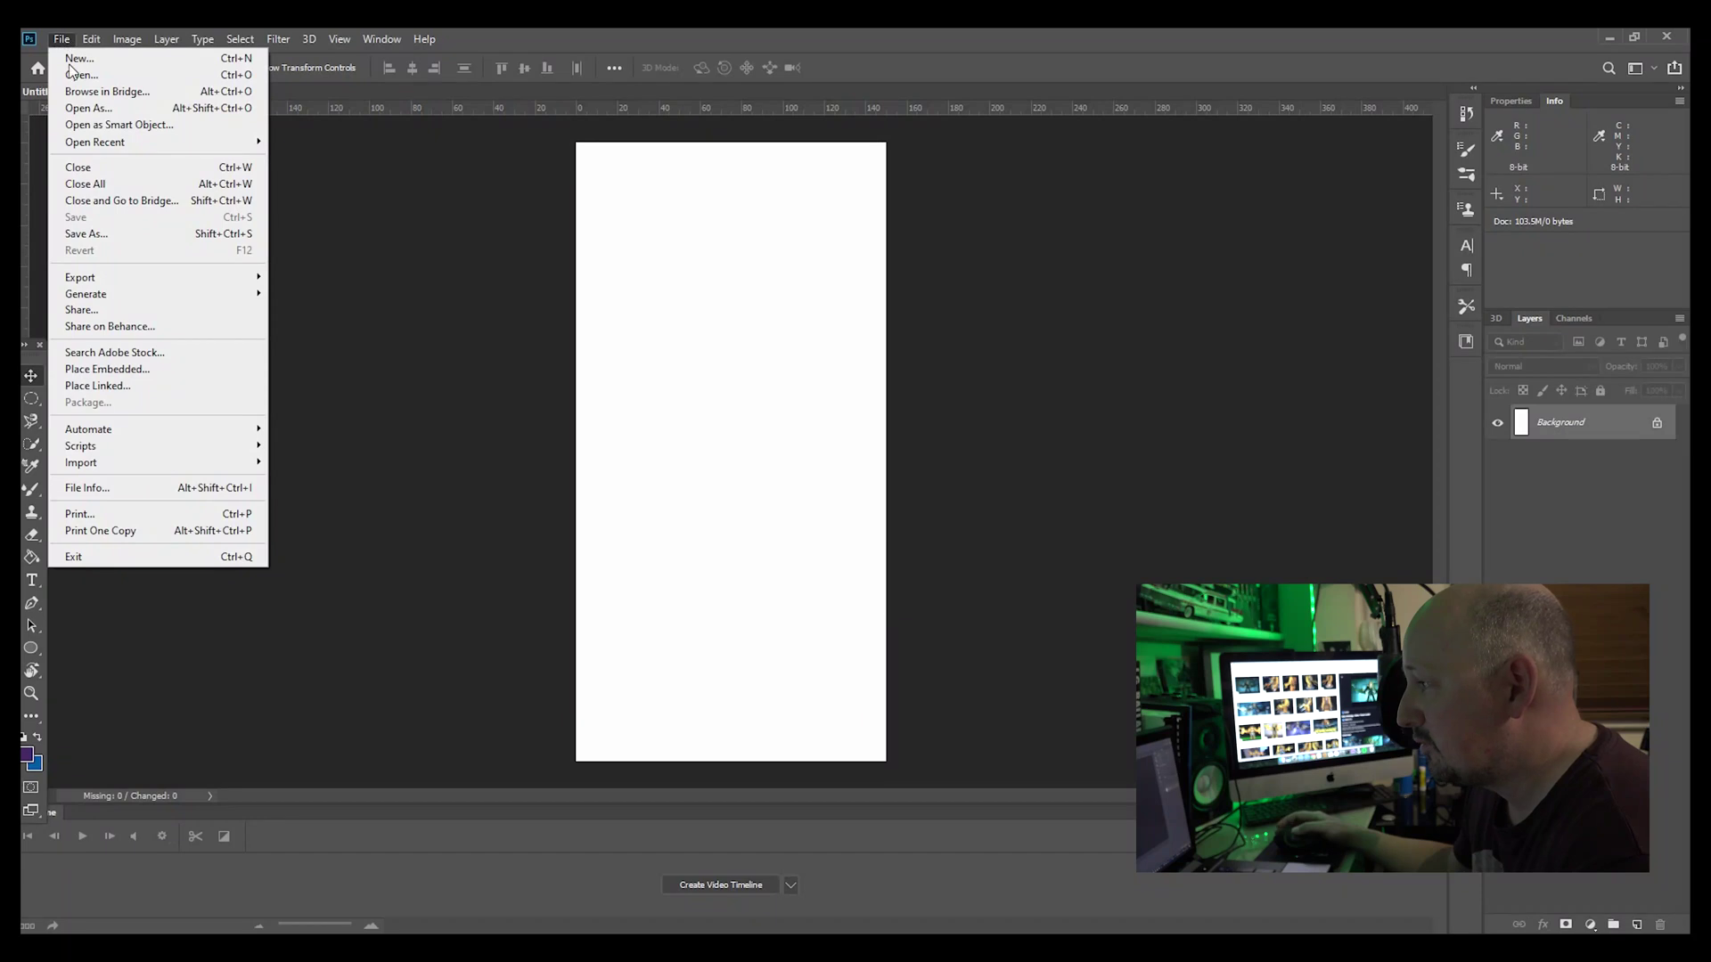
{"action": "left_click", "coordinate": [73, 75]}
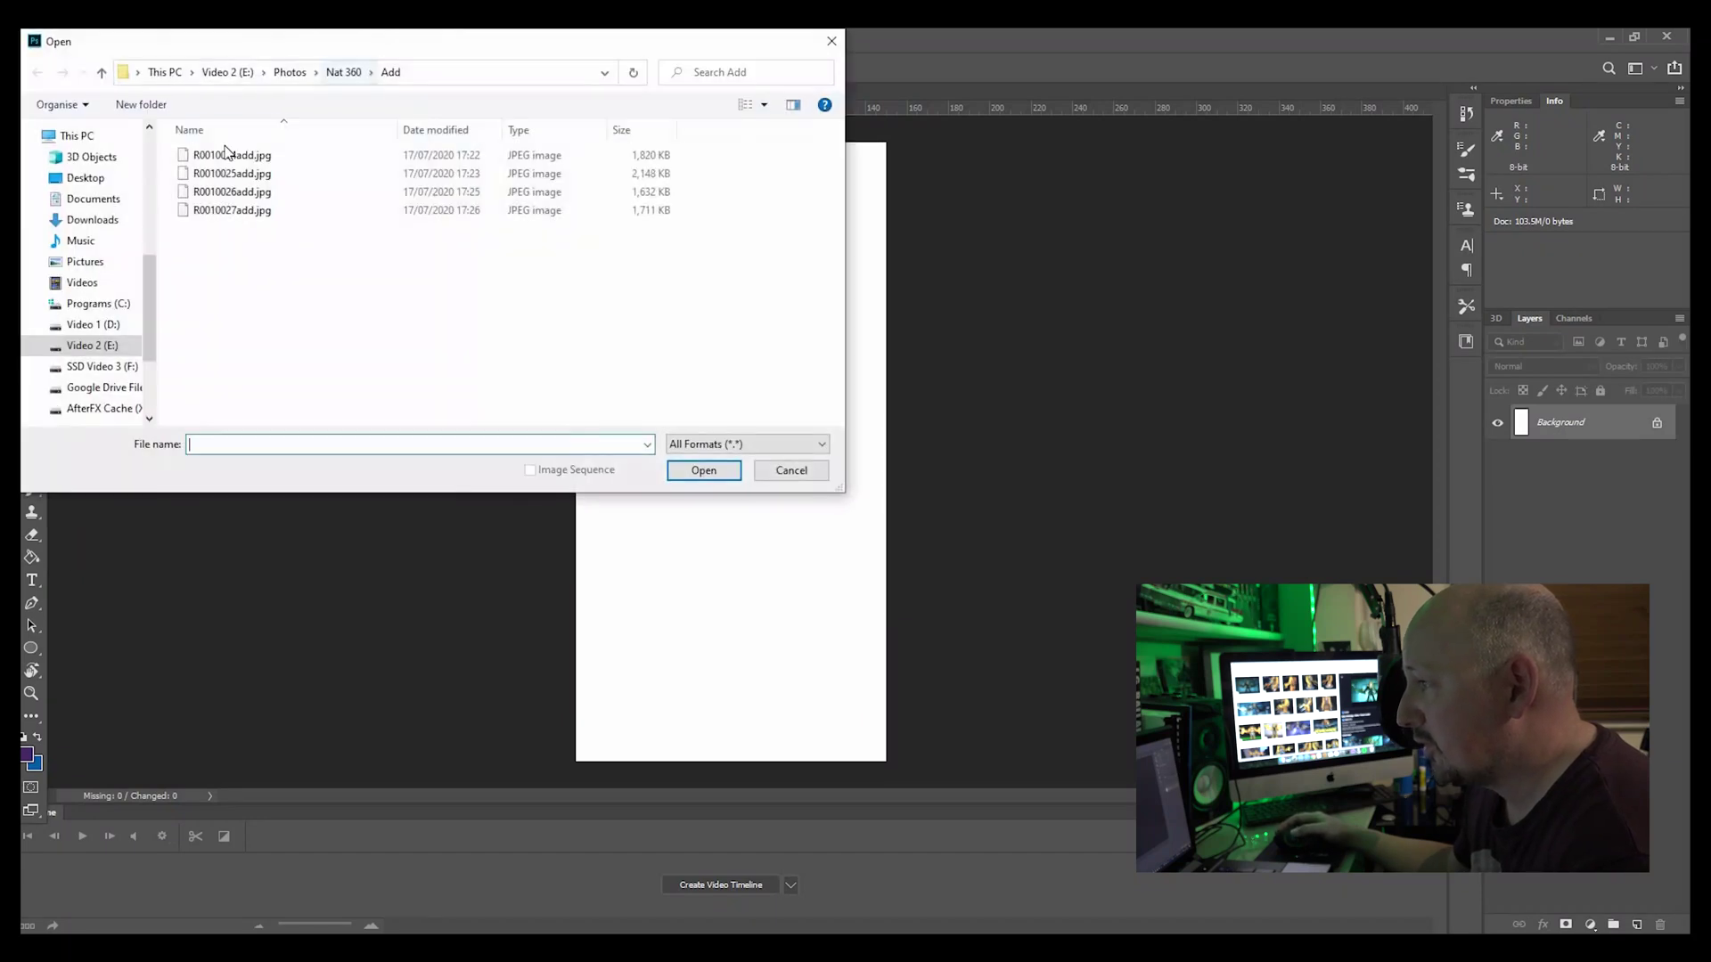
{"action": "left_click", "coordinate": [166, 75]}
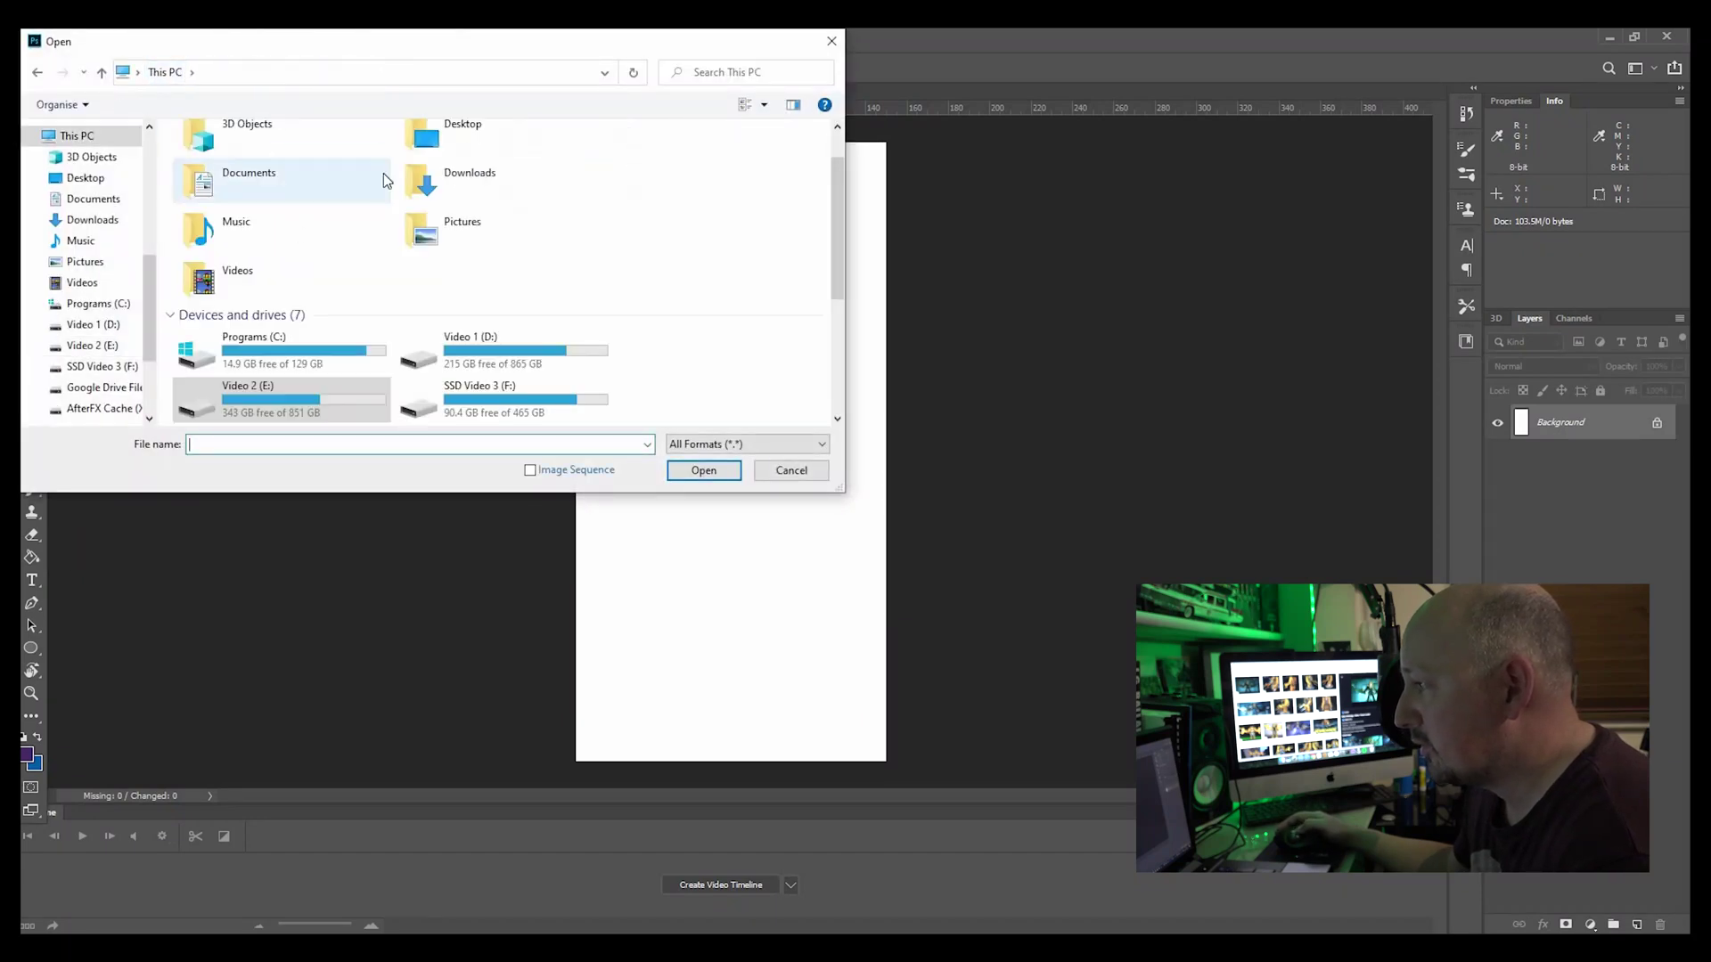
{"action": "double_click", "coordinate": [469, 147]}
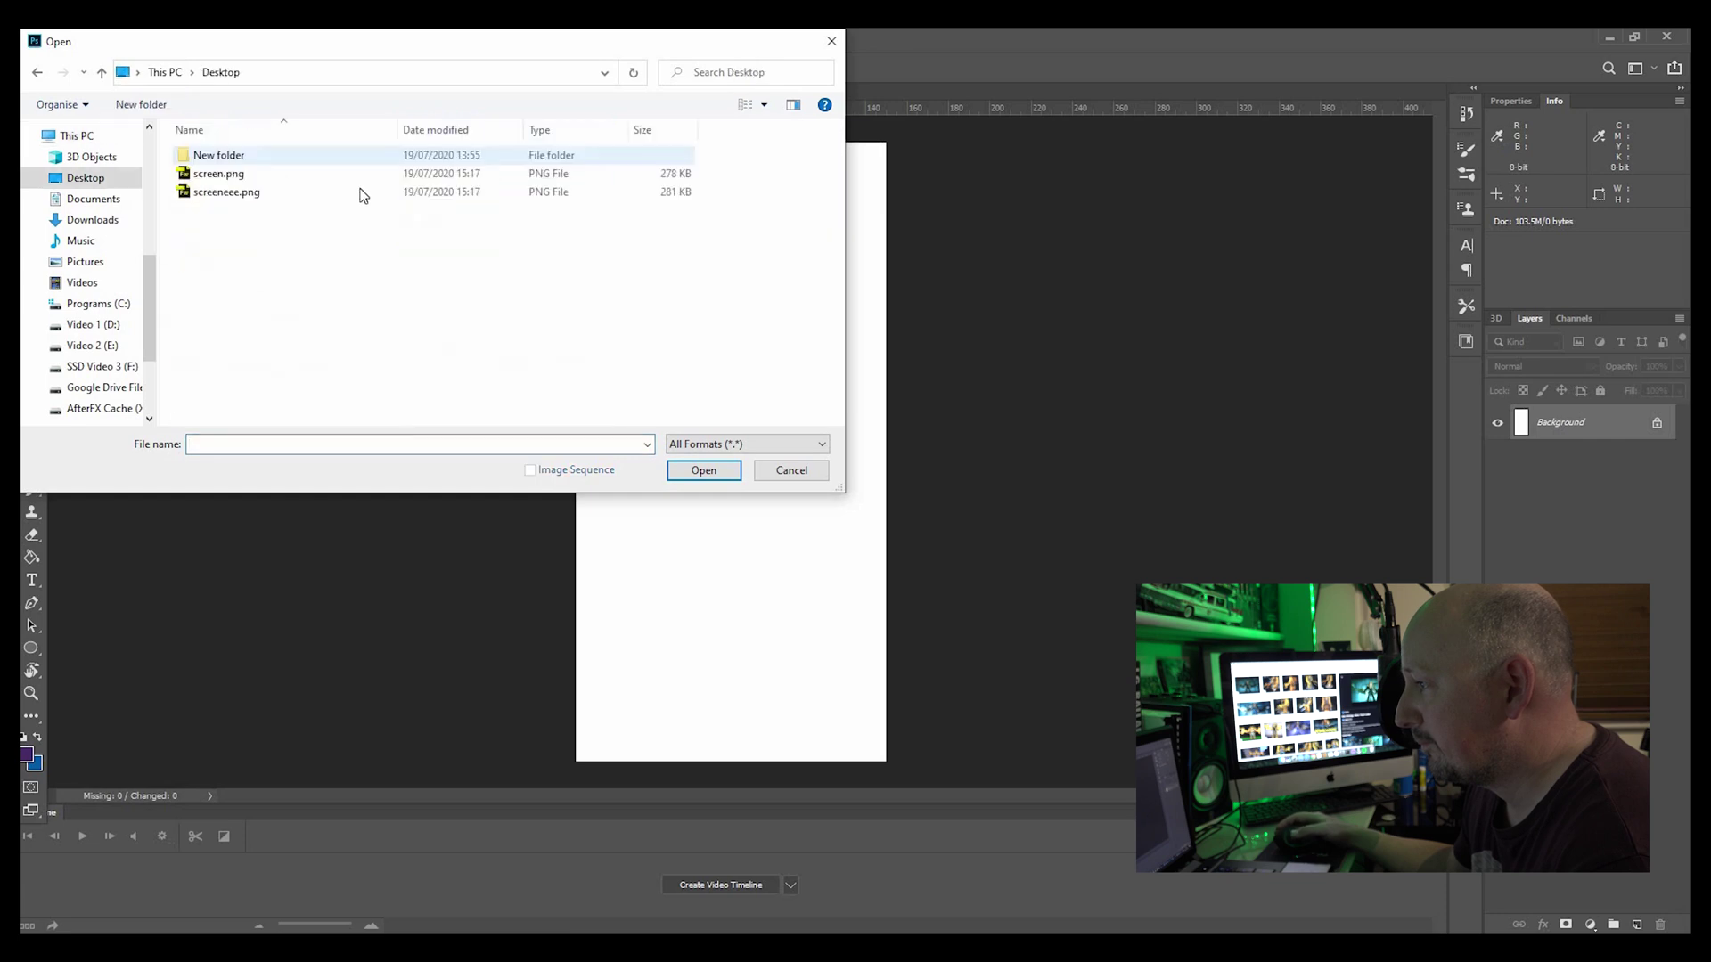
{"action": "left_click", "coordinate": [676, 174]}
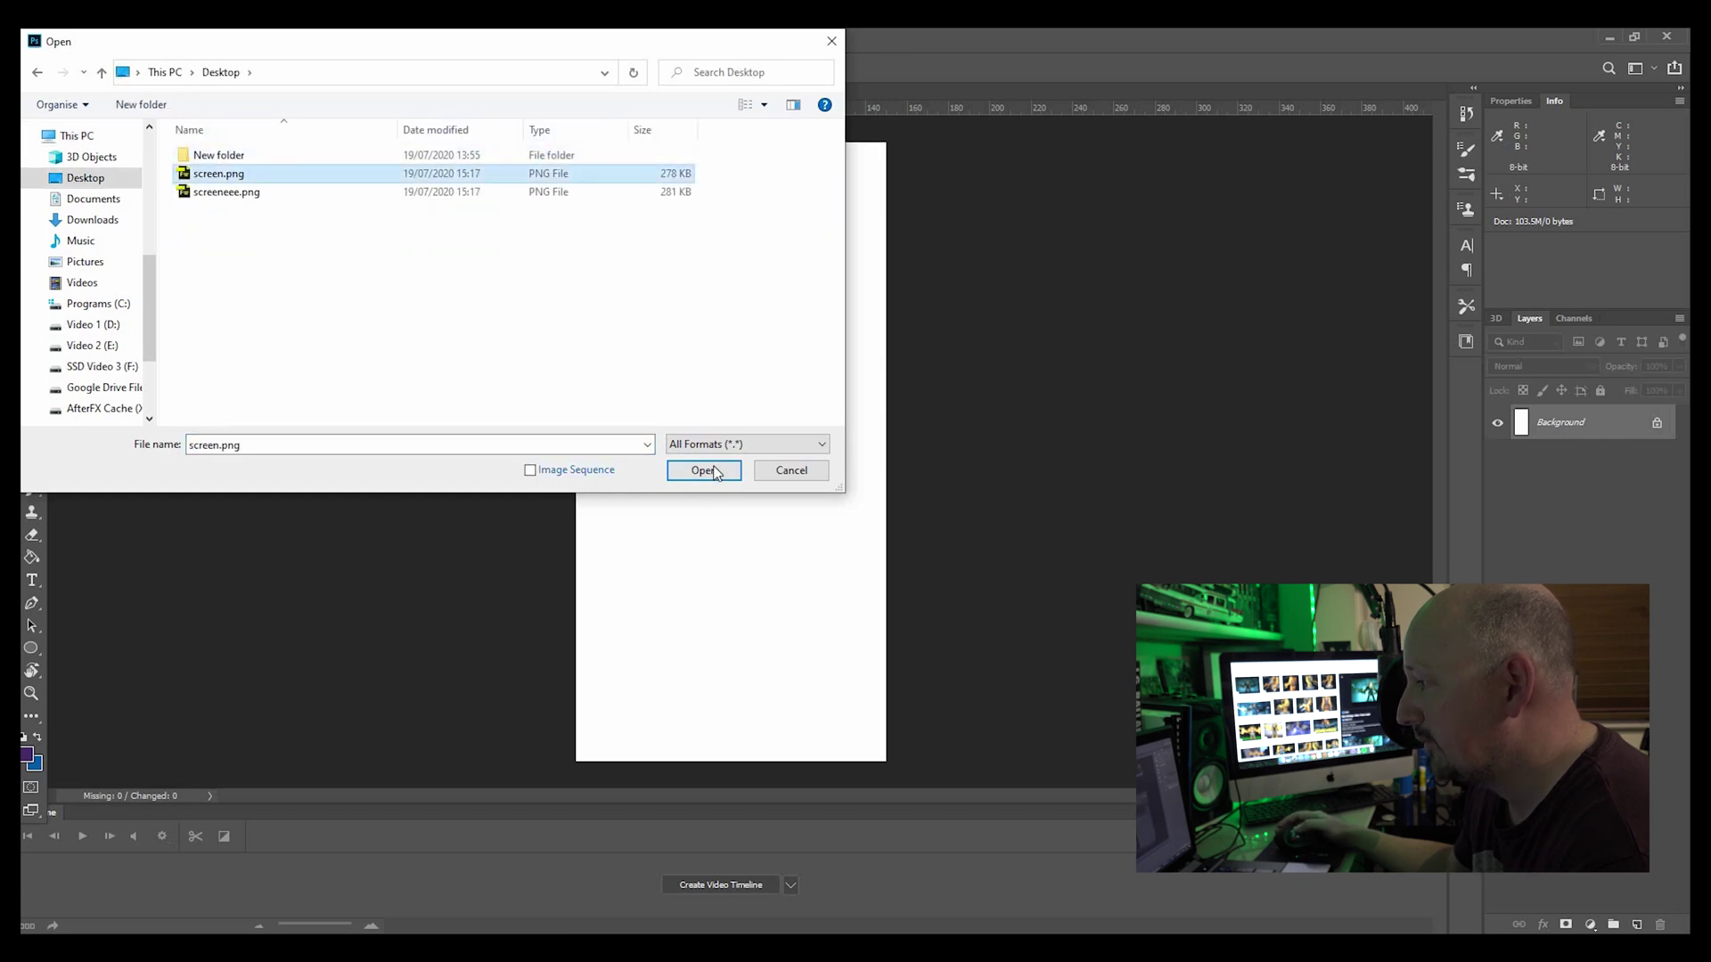
{"action": "left_click", "coordinate": [709, 472]}
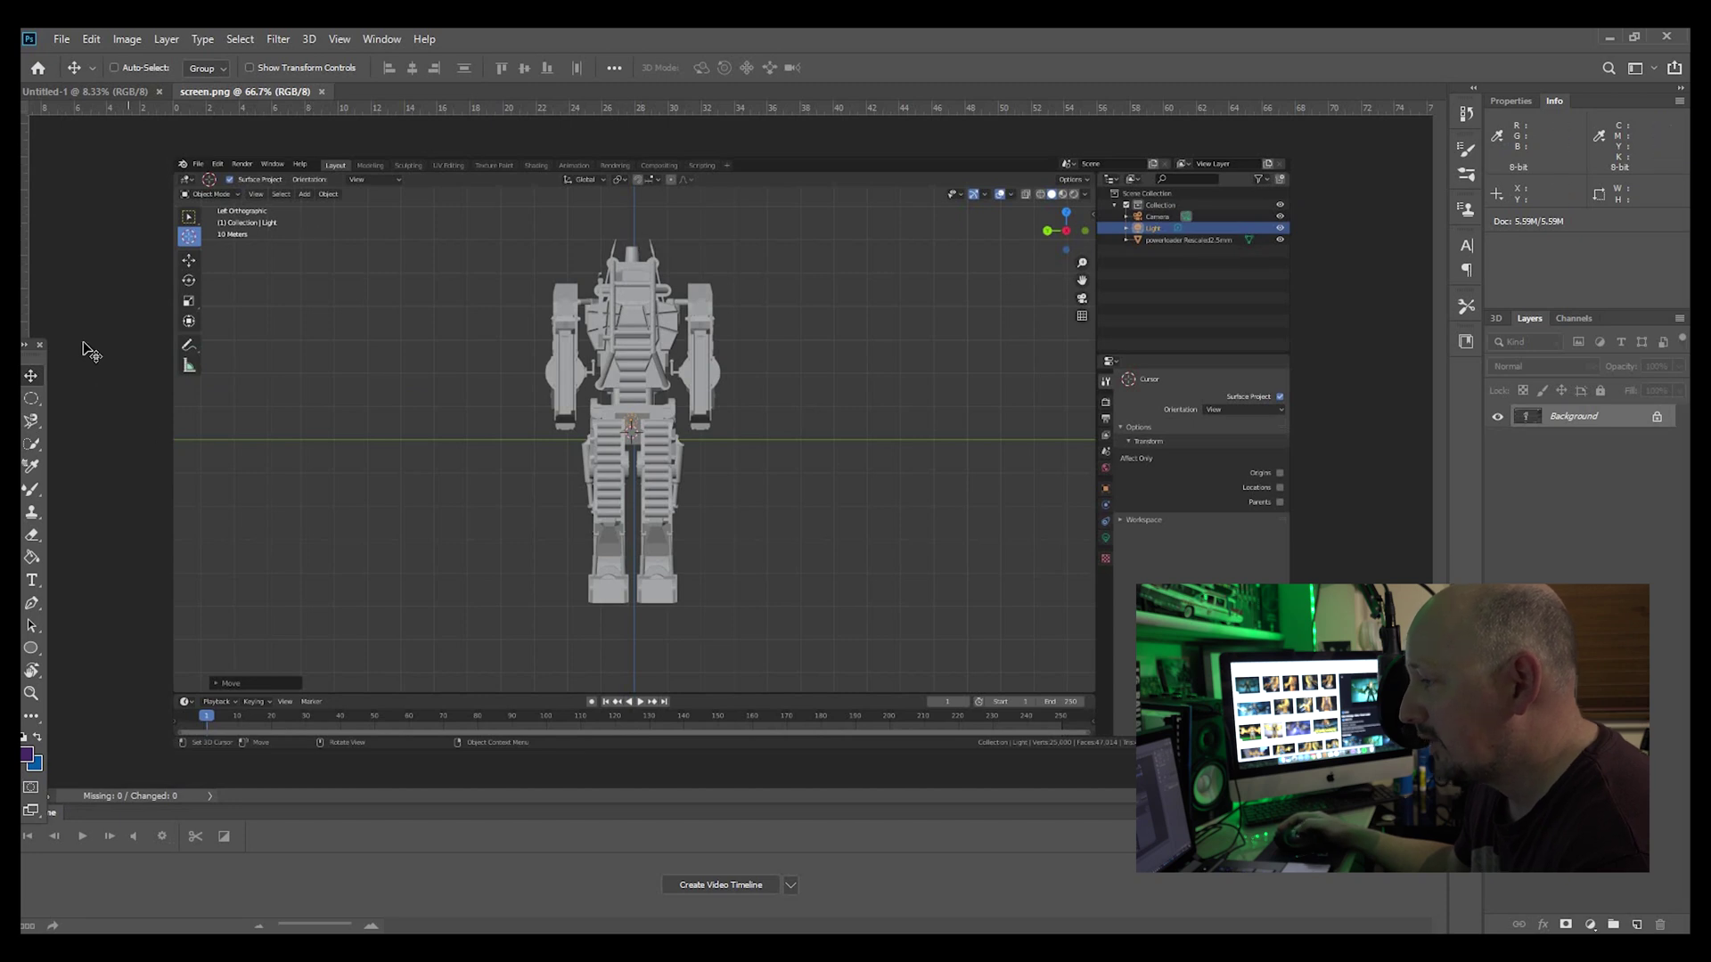
Copy the entire screen.png image and paste it into the Untitled-1 document.
{"action": "key", "text": "ctrl+a"}
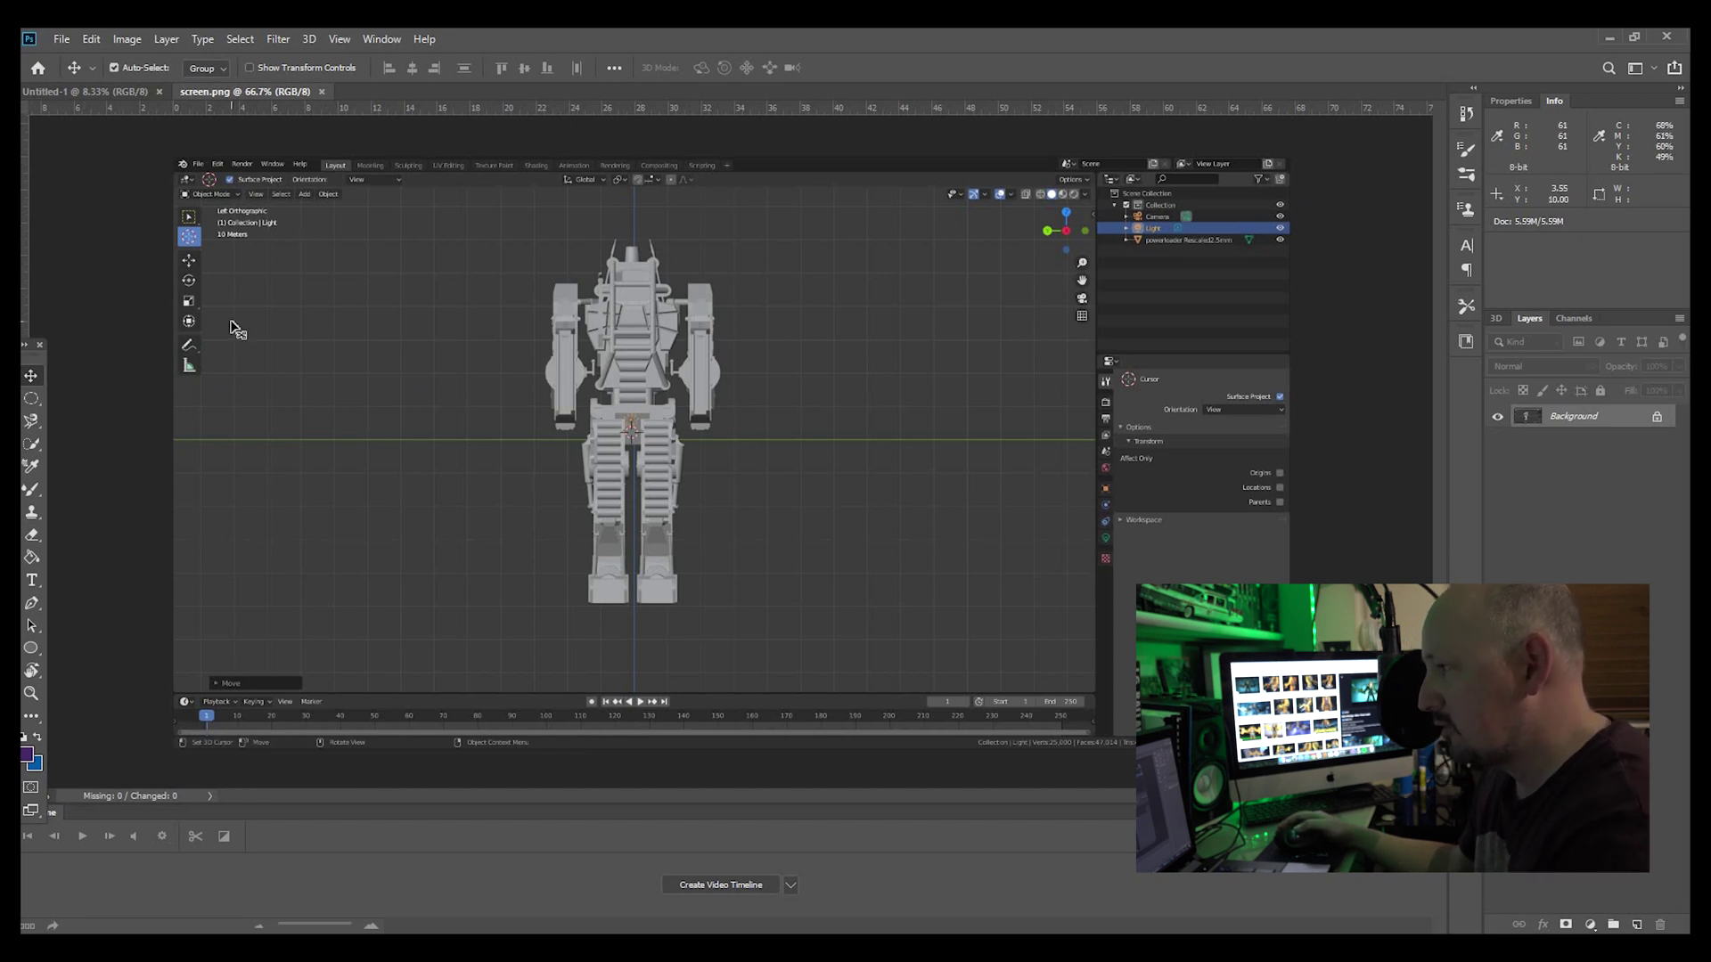
{"action": "left_click", "coordinate": [76, 91]}
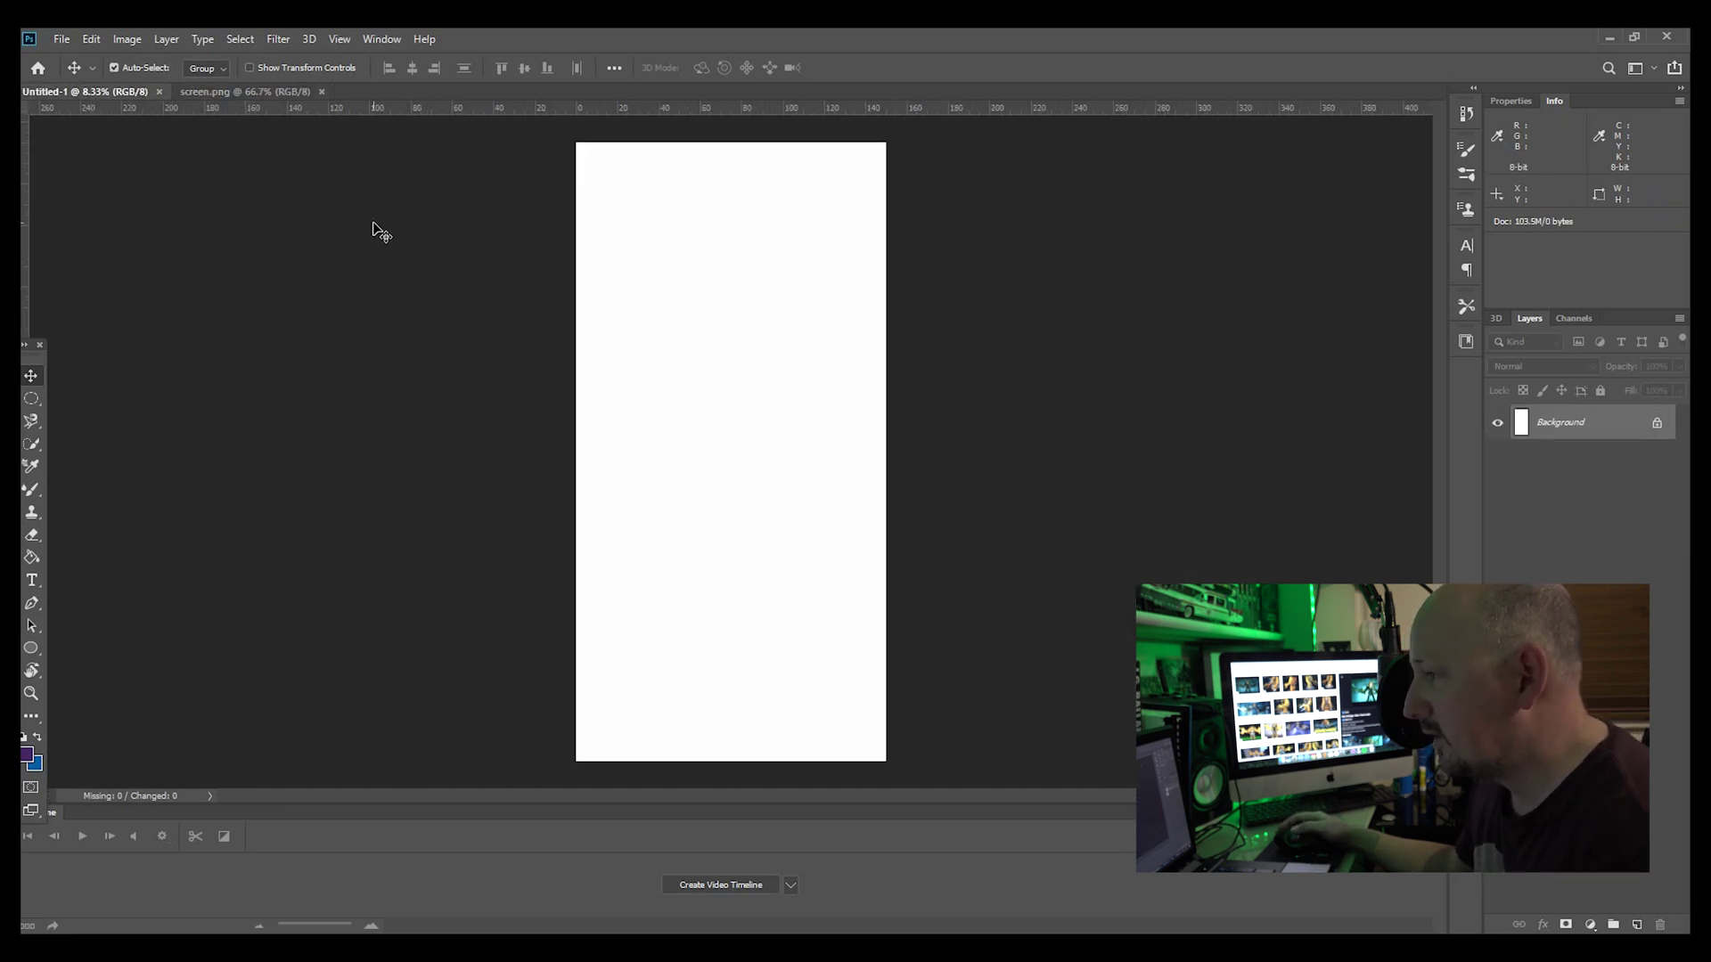
{"action": "key", "text": "ctrl+v"}
Scale the pasted layer to about 1373.5% so the loader fills the canvas height, and shift it left about 3.8 cm.
{"action": "left_click_drag", "start_coordinate": [306, 336], "coordinate": [161, 114]}
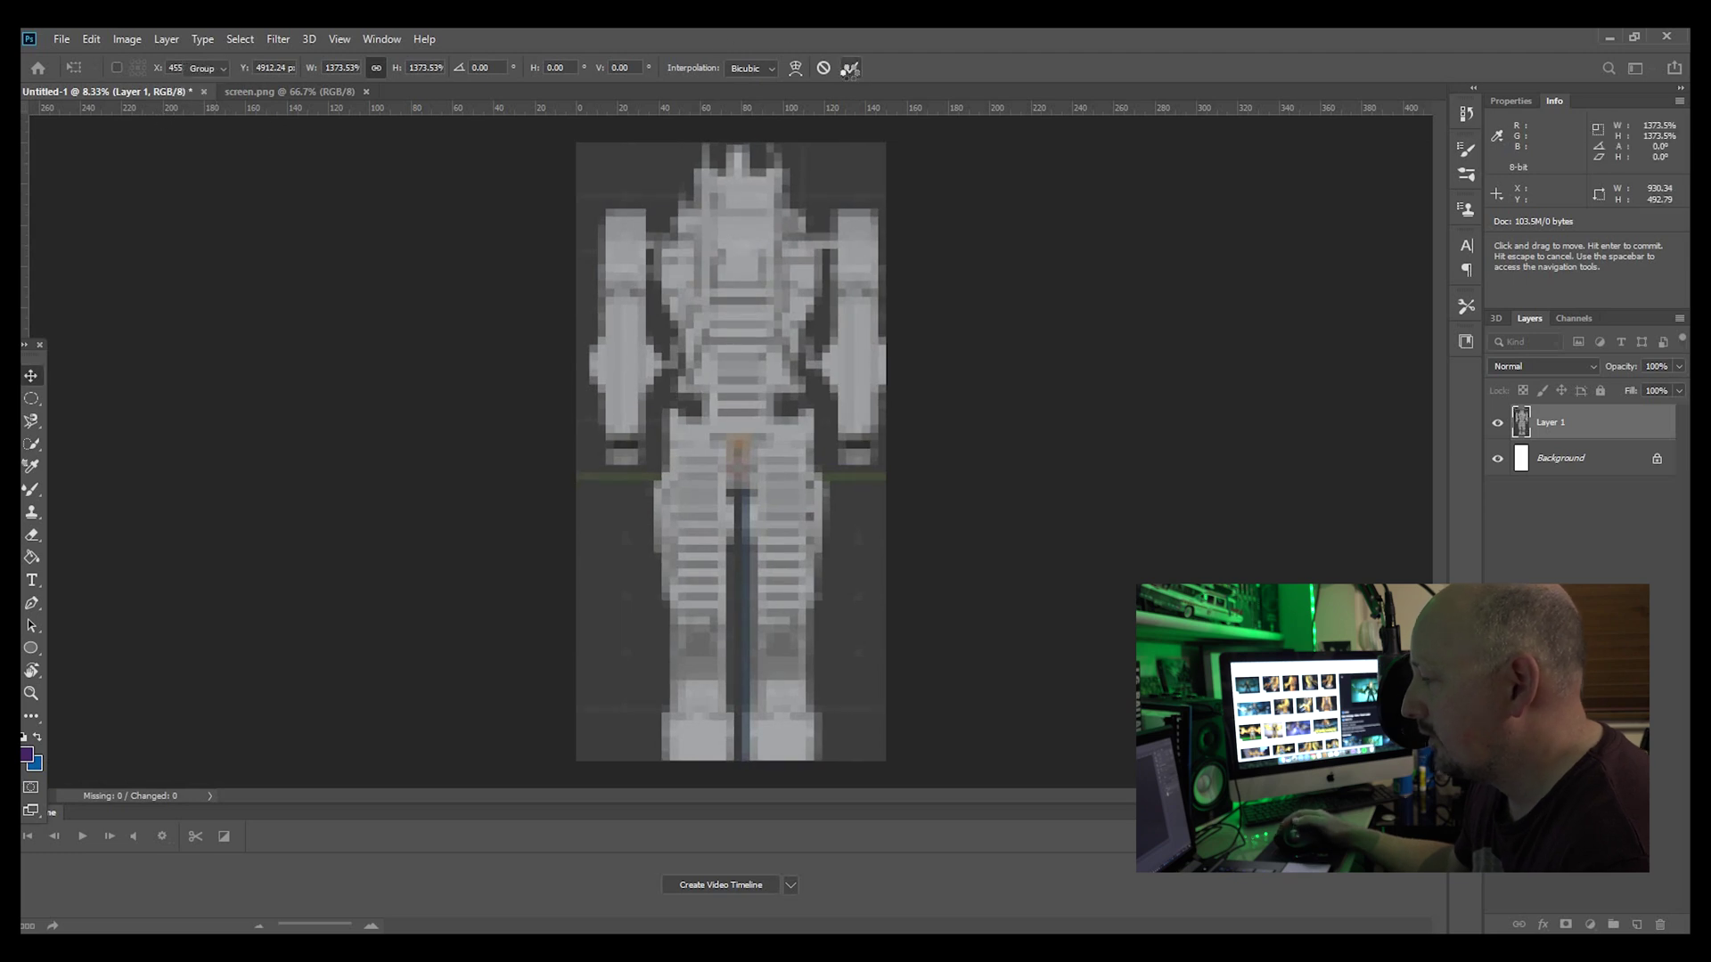
{"action": "left_click", "coordinate": [852, 71]}
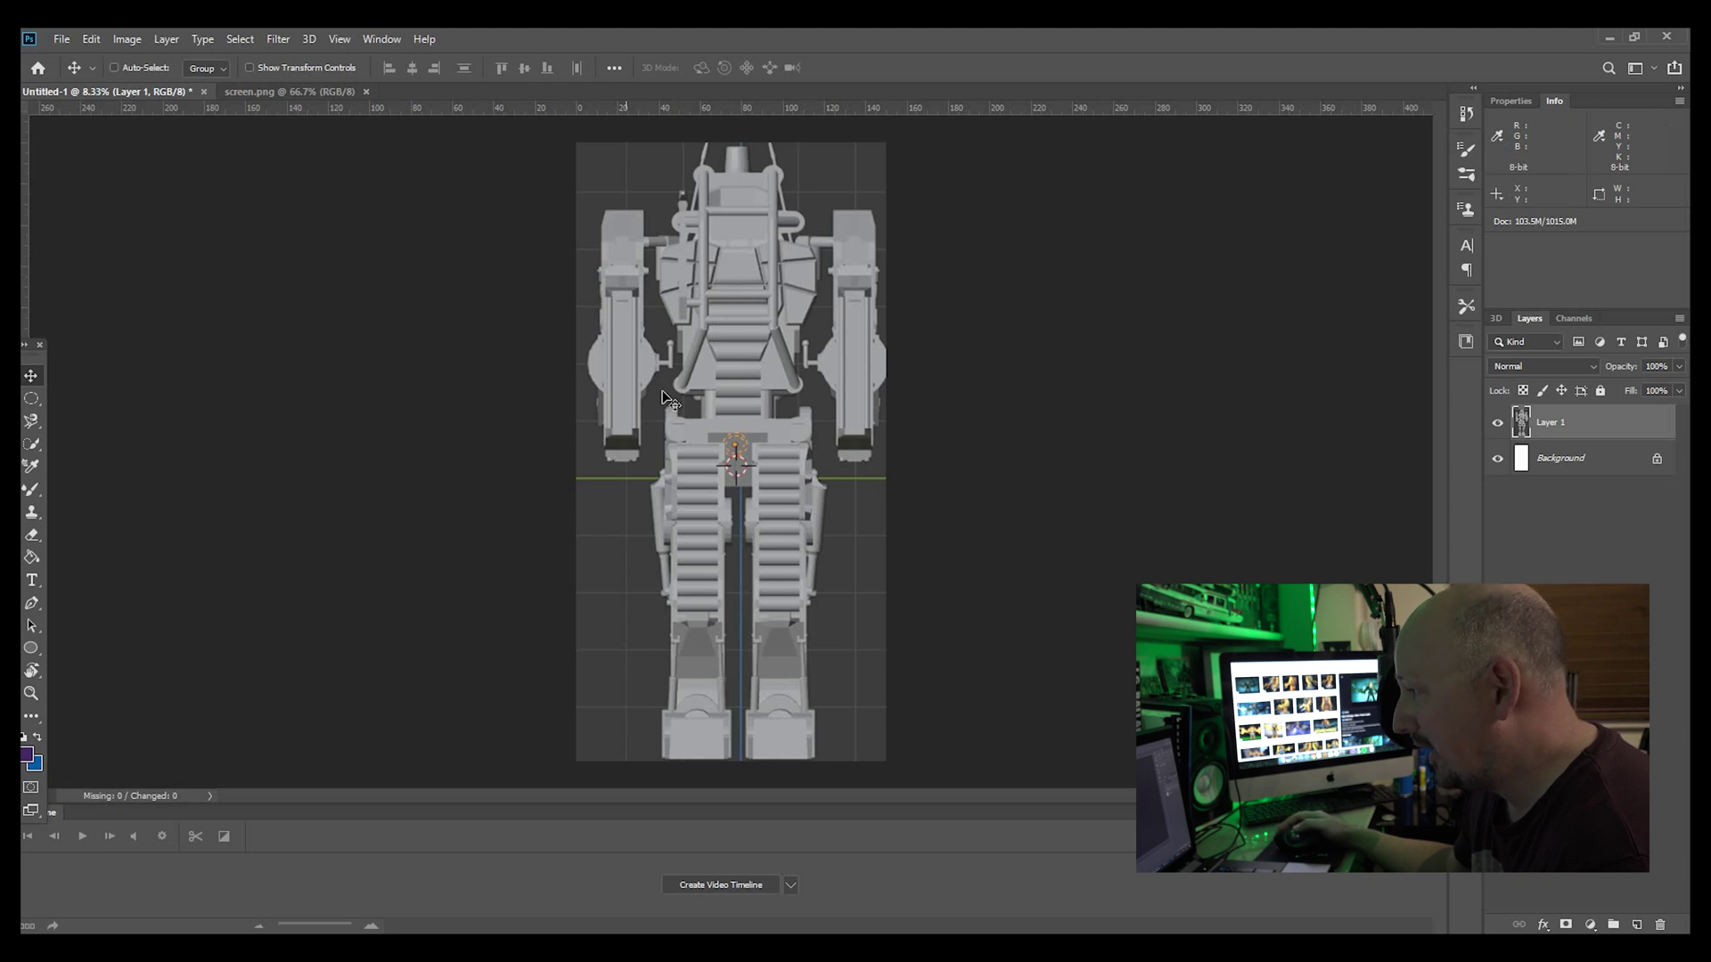
{"action": "mouse_move", "coordinate": [634, 488]}
{"action": "left_mouse_down"}
{"action": "mouse_move", "coordinate": [613, 488]}
{"action": "mouse_move", "coordinate": [628, 488]}
{"action": "left_mouse_up"}
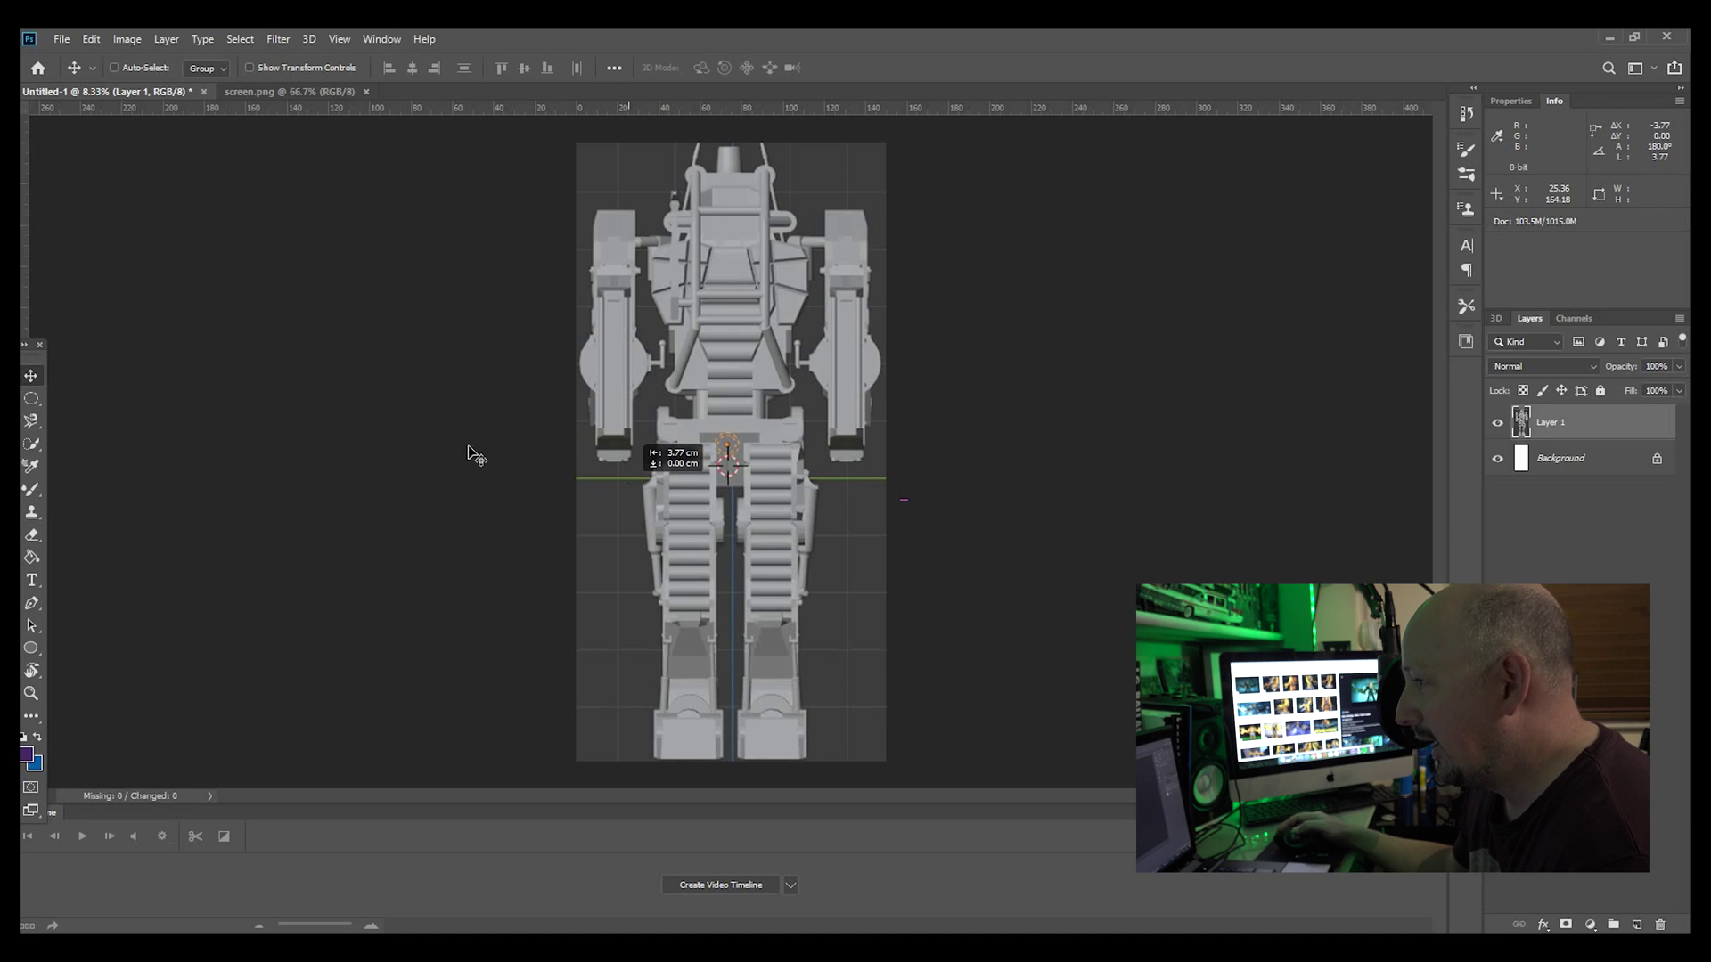
Save the document to the Desktop as a Photoshop PDF named Powerloader f, using the High Quality Print preset with Photoshop editing capabilities preserved.
{"action": "left_click", "coordinate": [62, 40]}
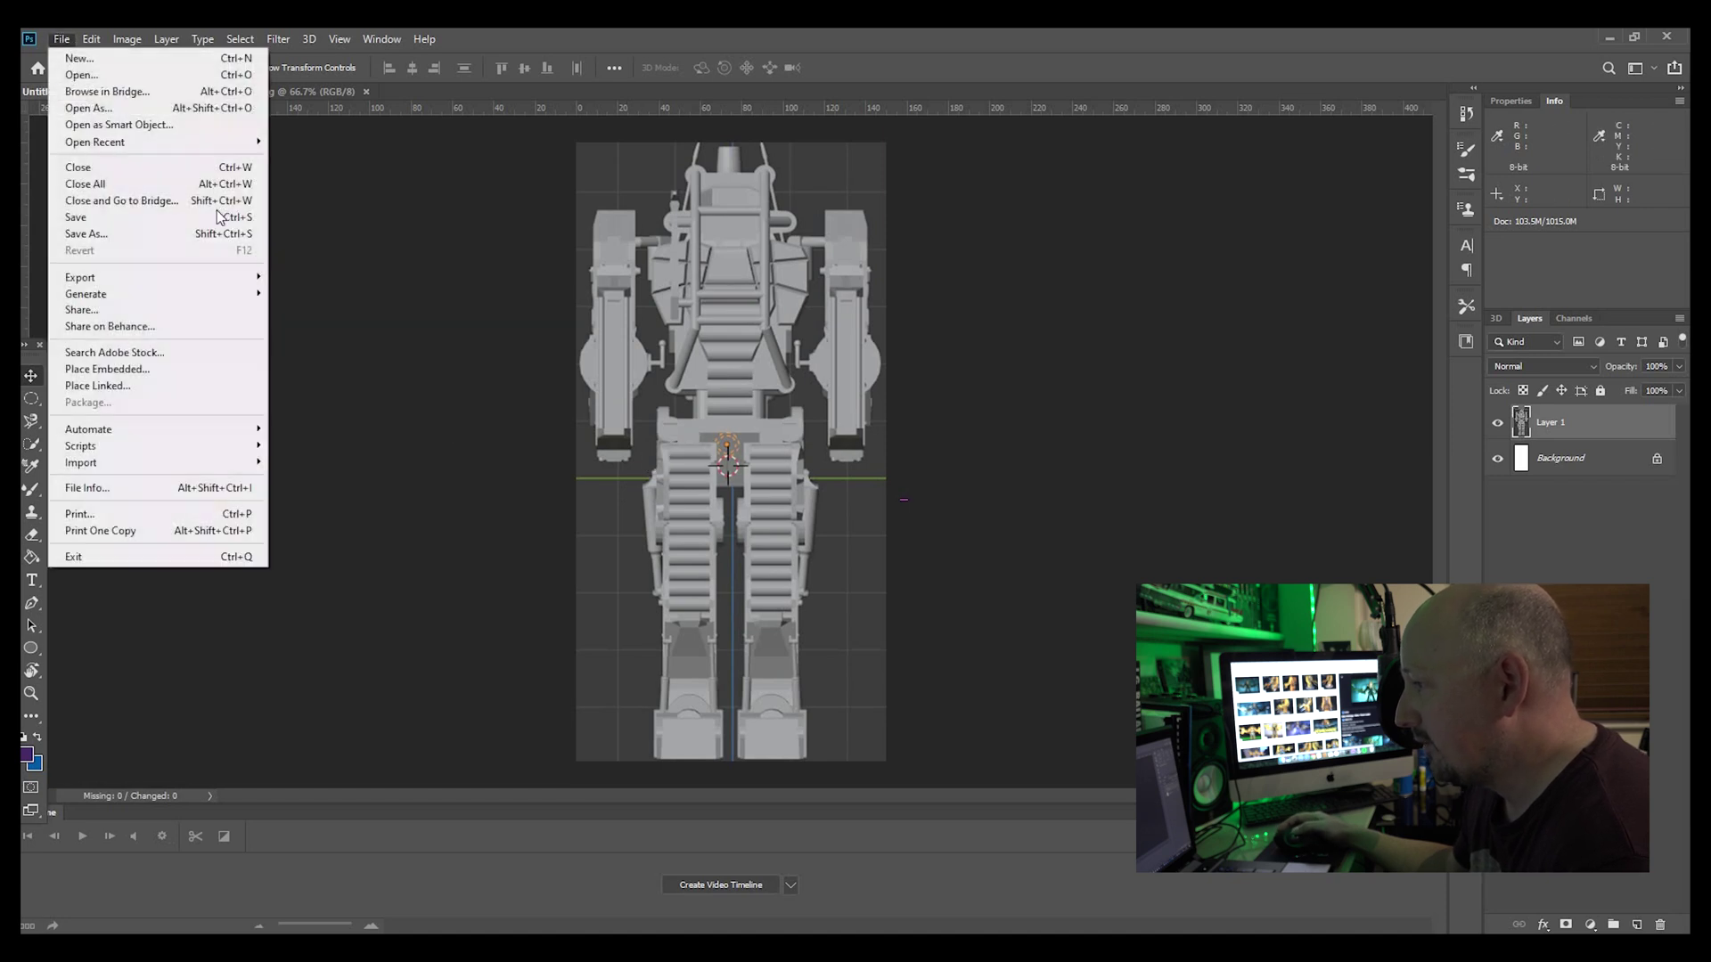
{"action": "left_click", "coordinate": [168, 235]}
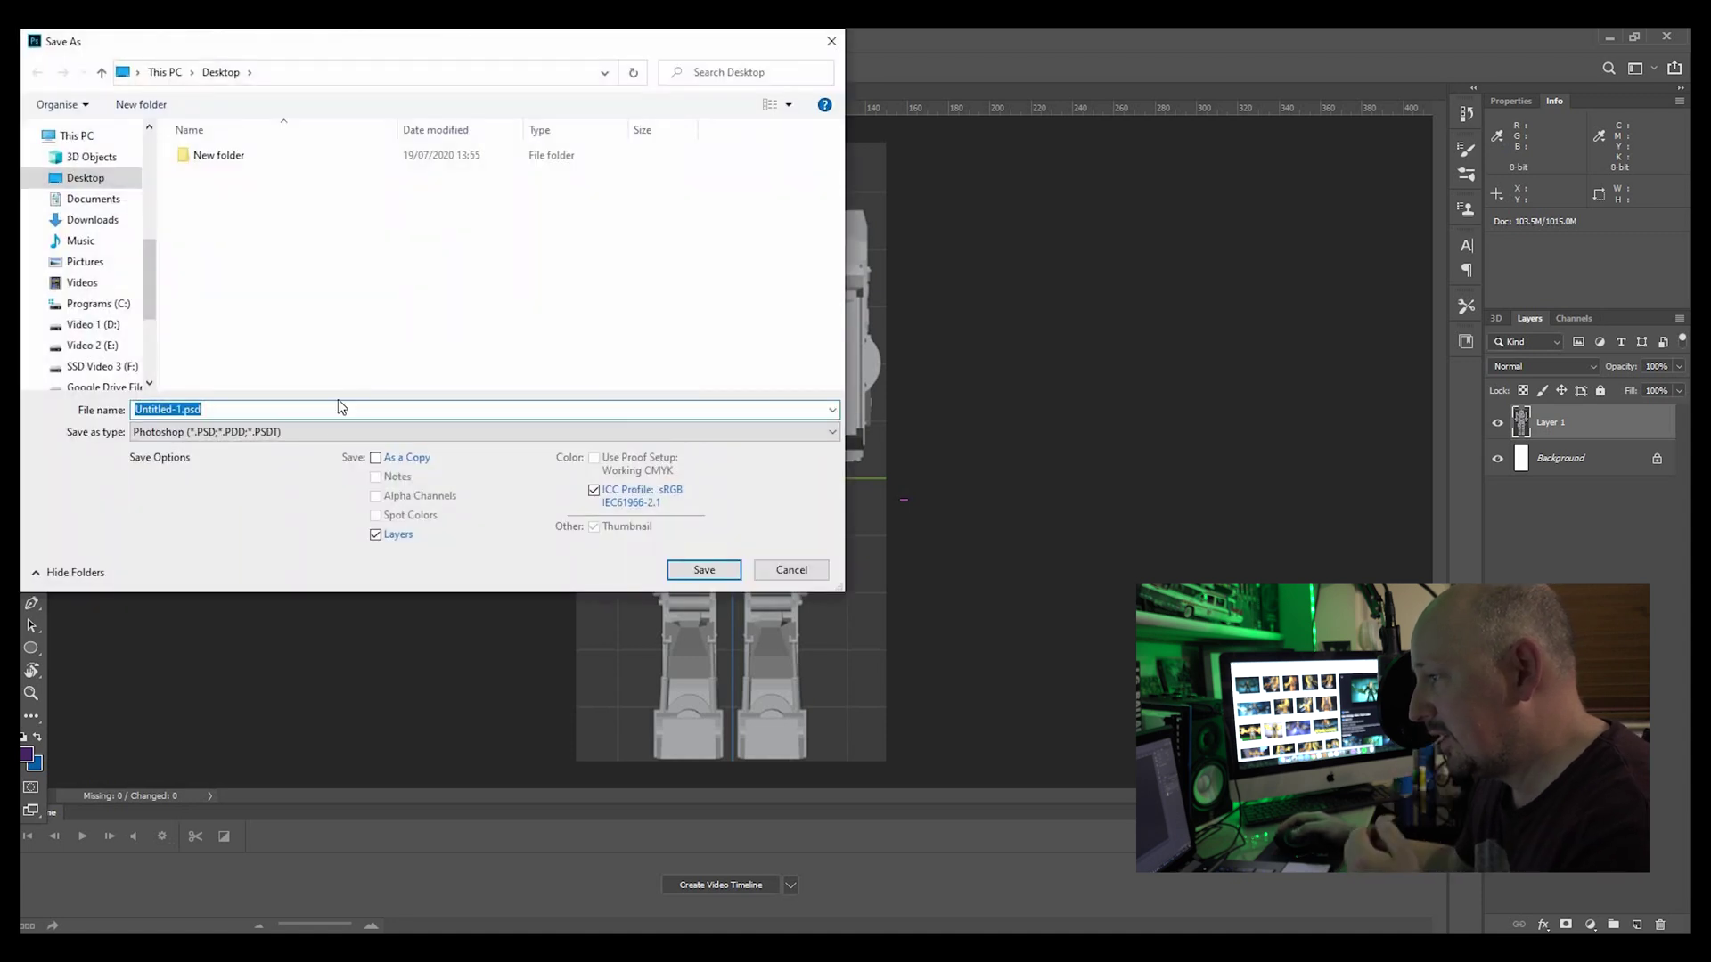
{"action": "left_click", "coordinate": [308, 432]}
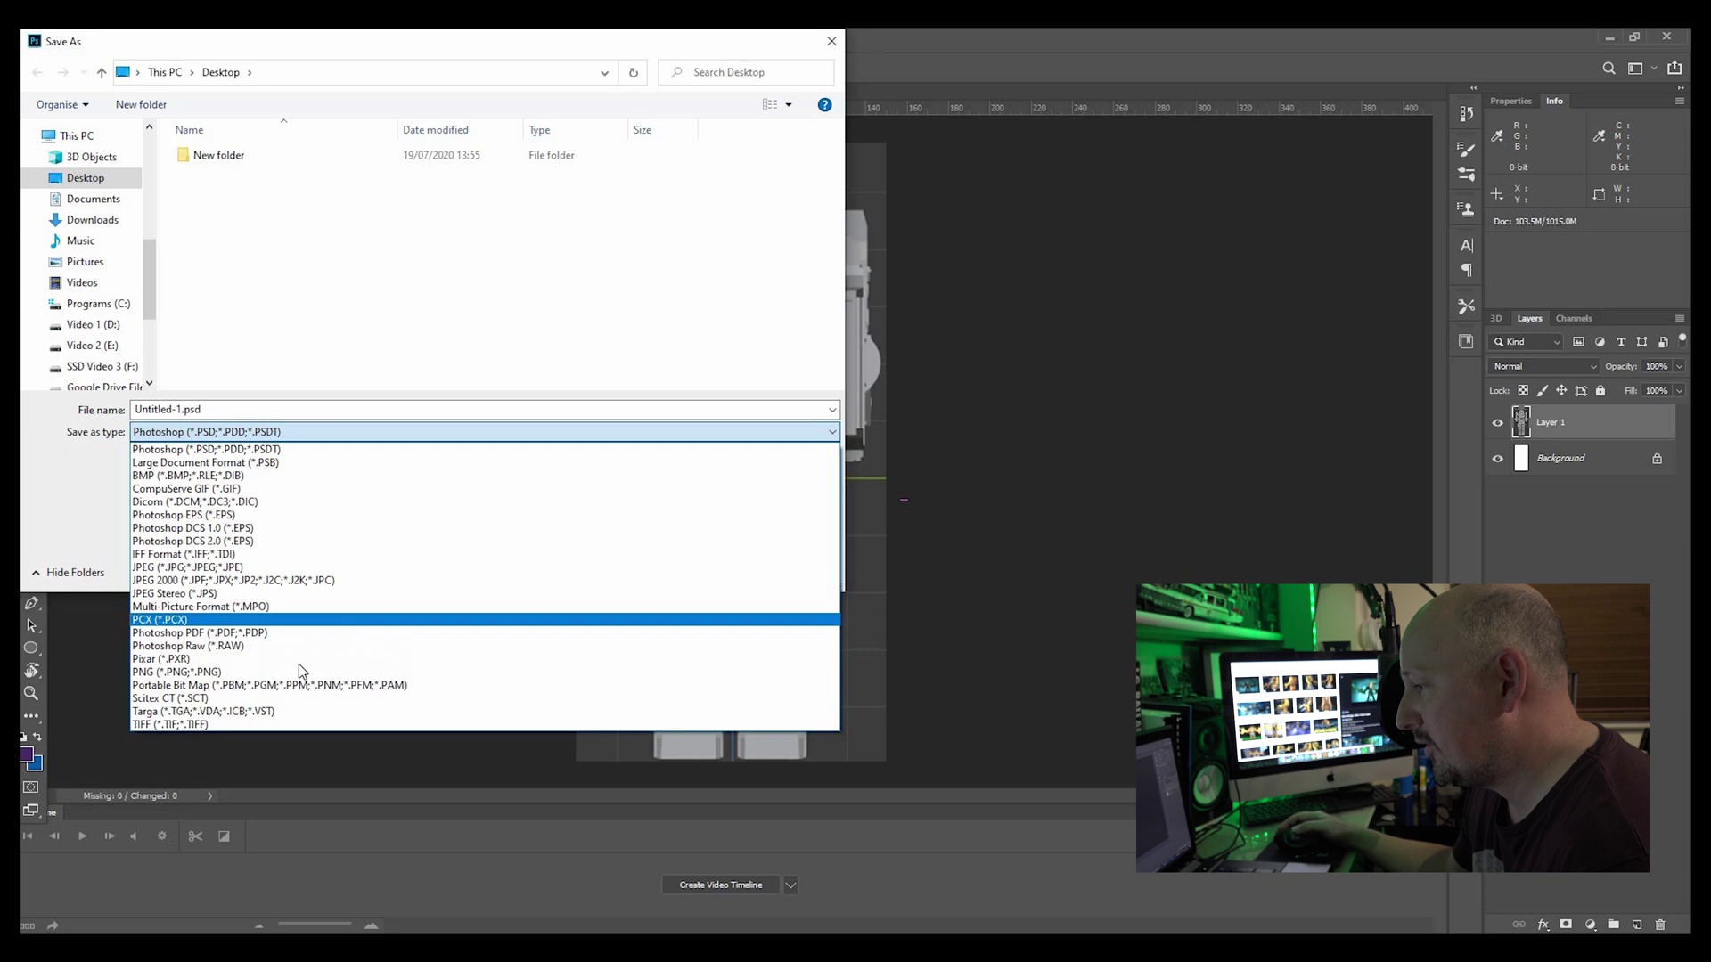
{"action": "left_click", "coordinate": [294, 633]}
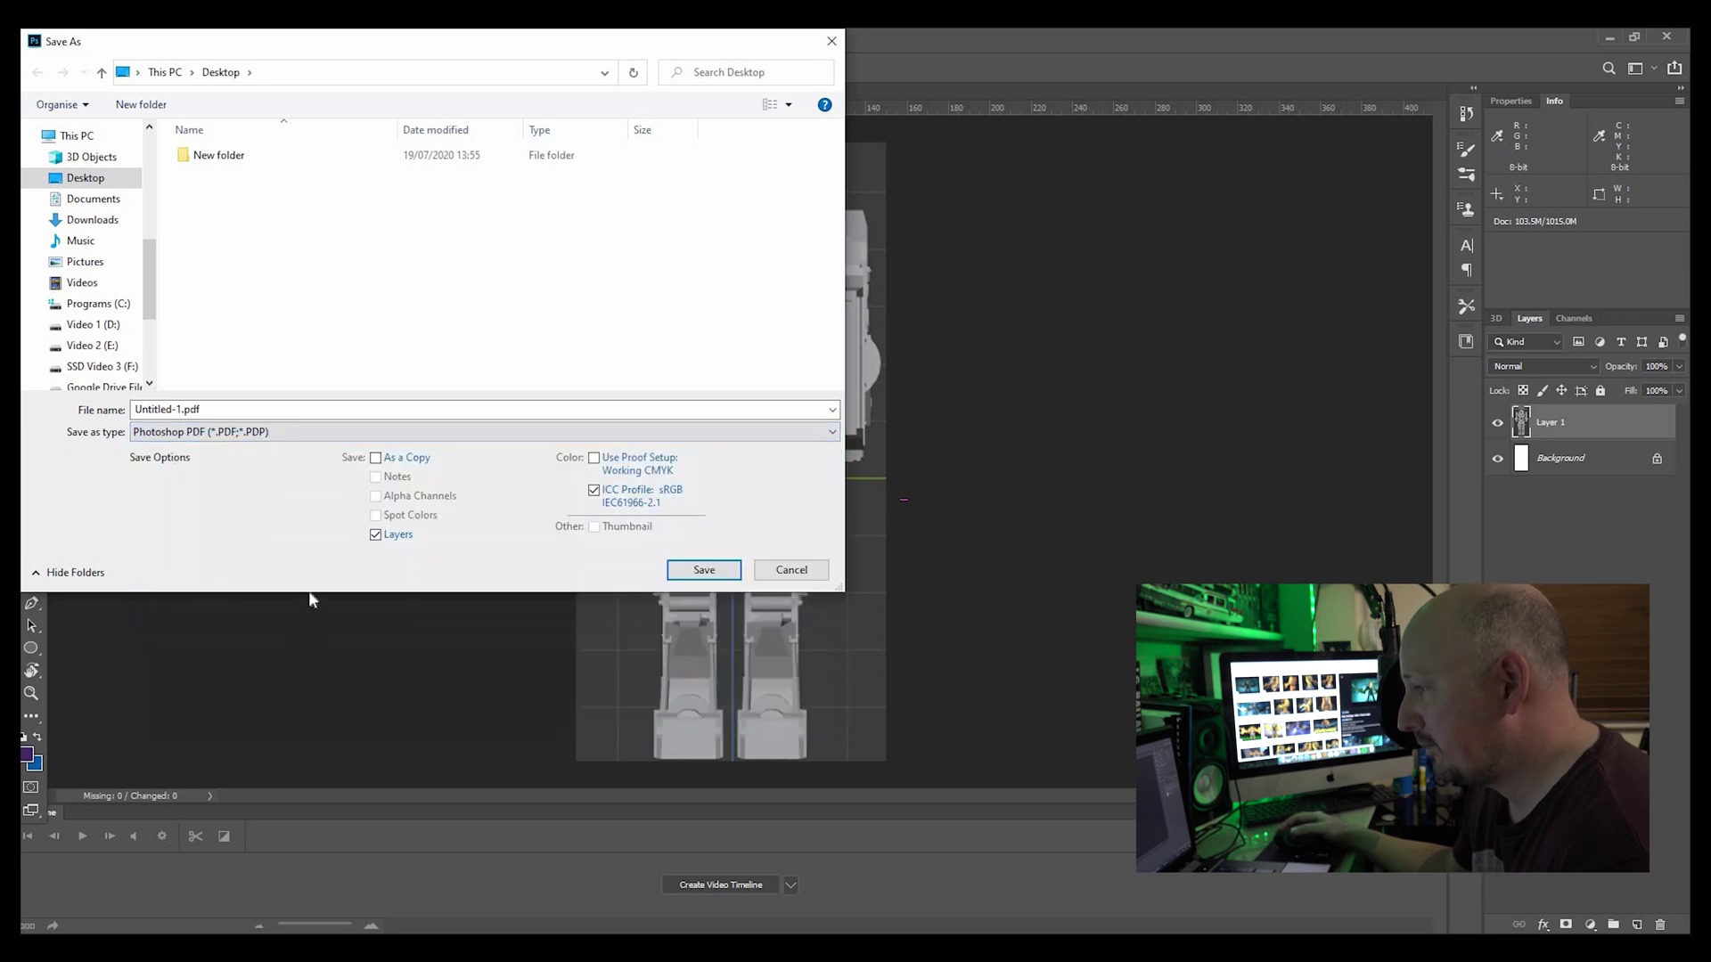
{"action": "triple_click", "coordinate": [249, 406]}
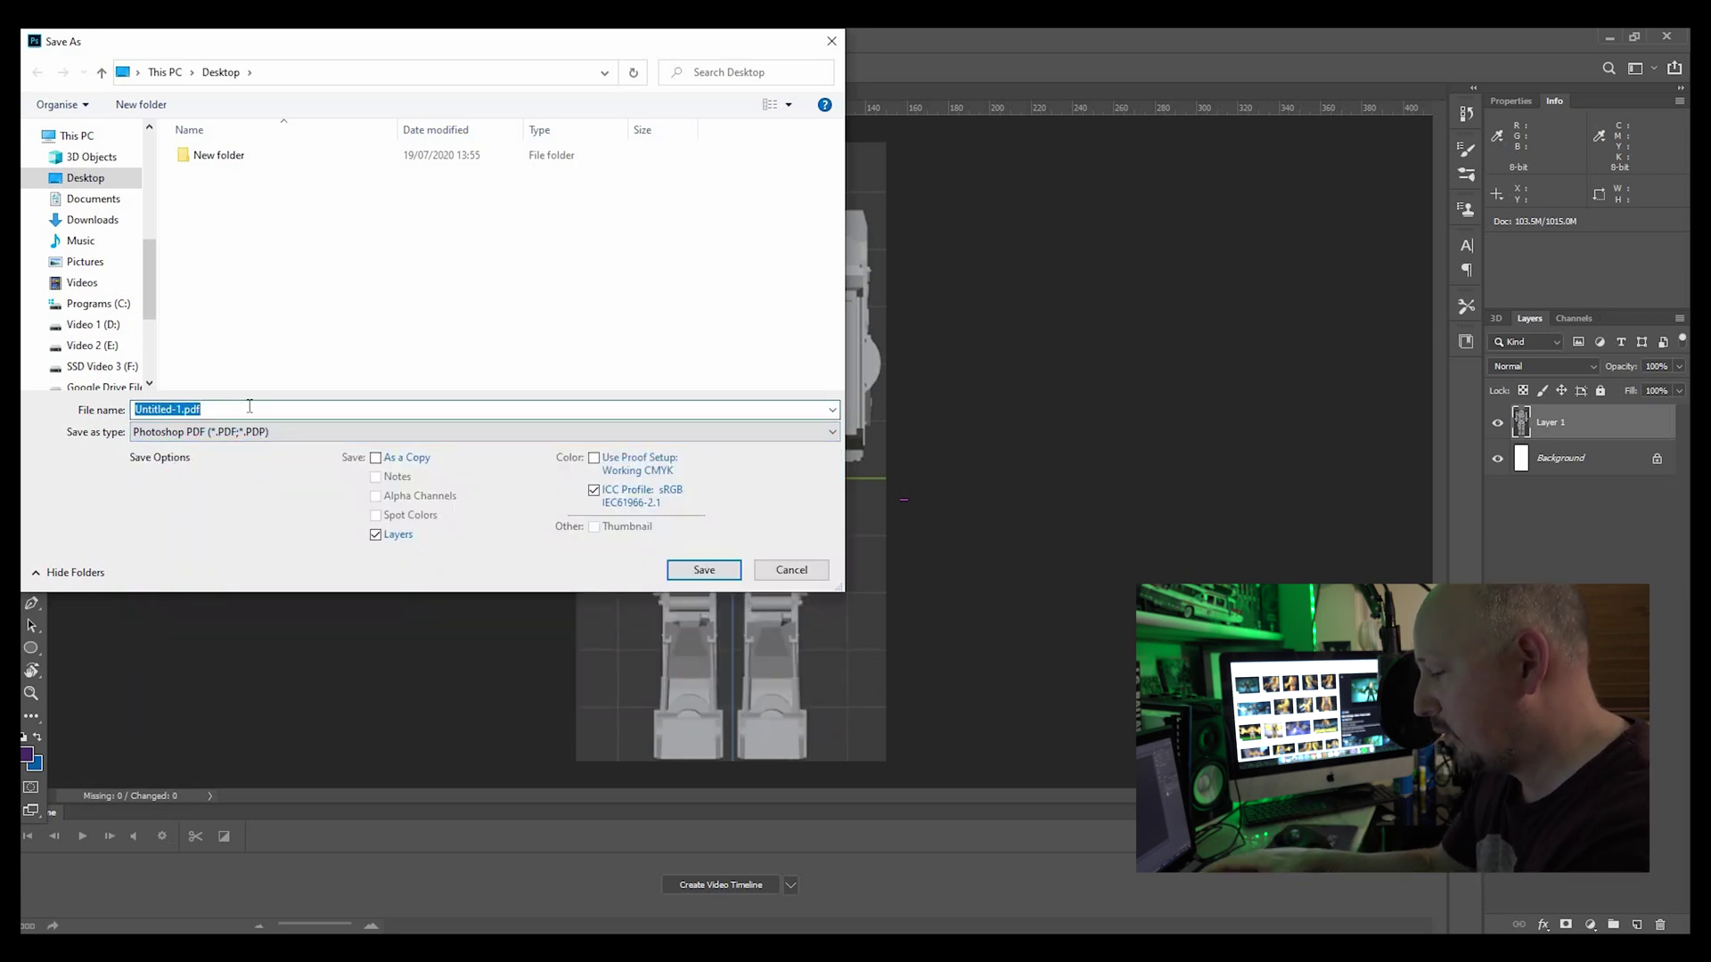
{"action": "type", "text": "Power"}
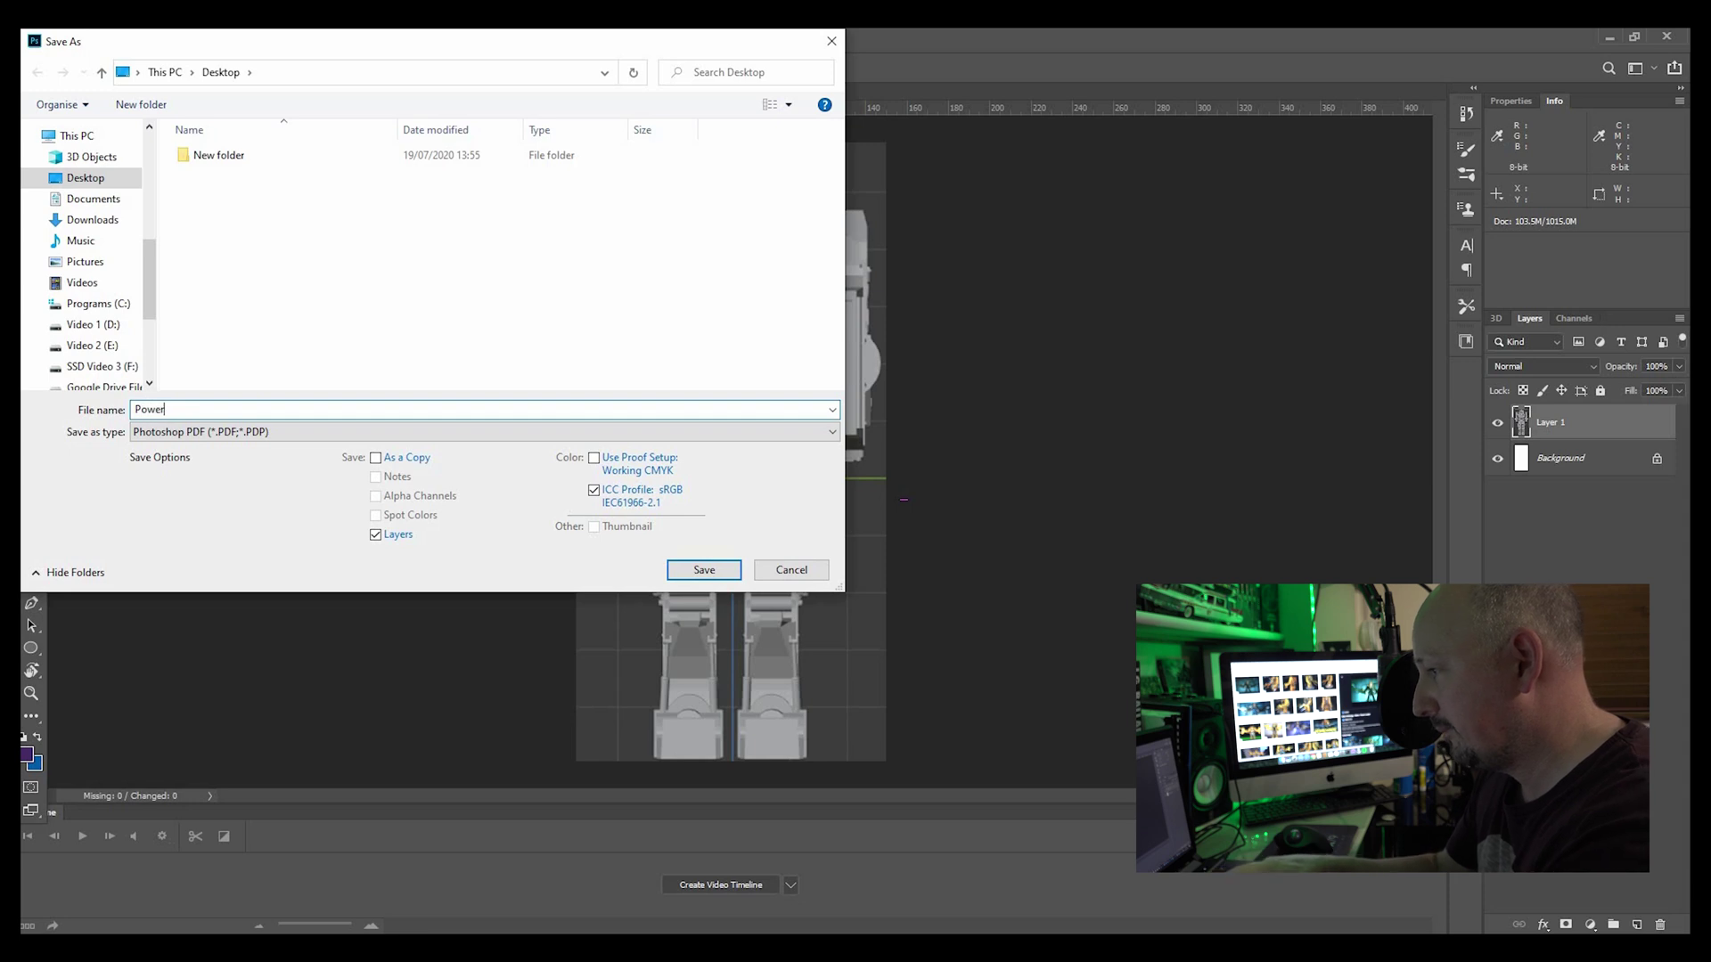
{"action": "type", "text": "loader"}
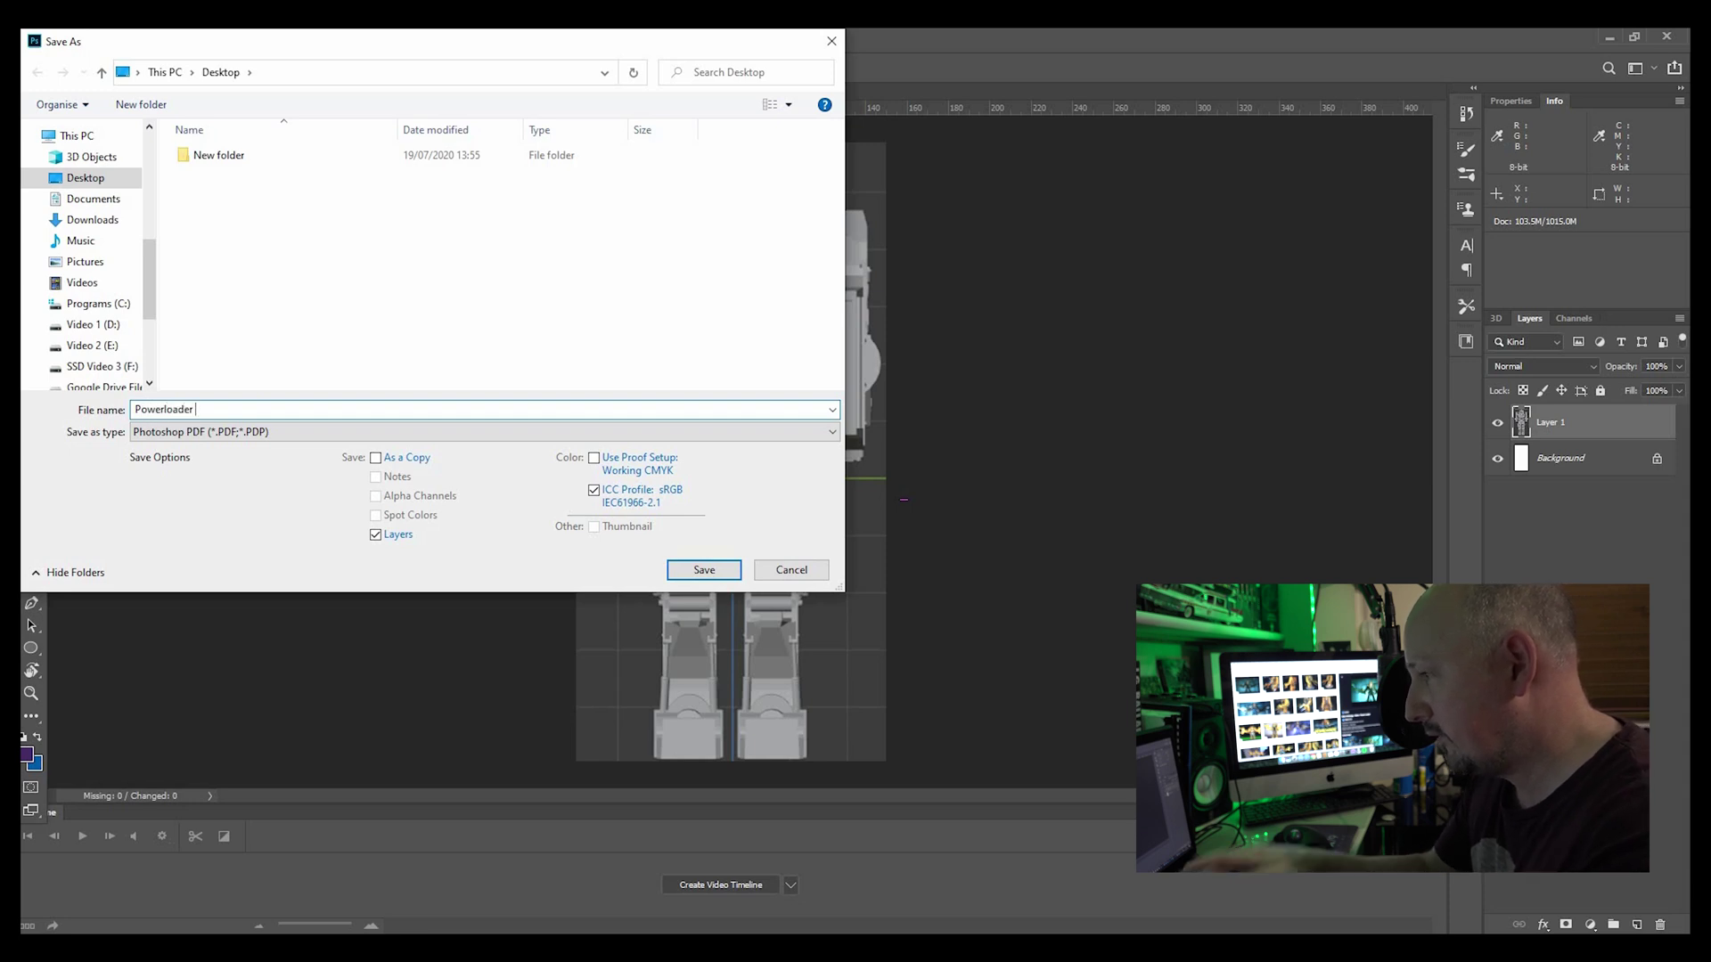
{"action": "type", "text": " f"}
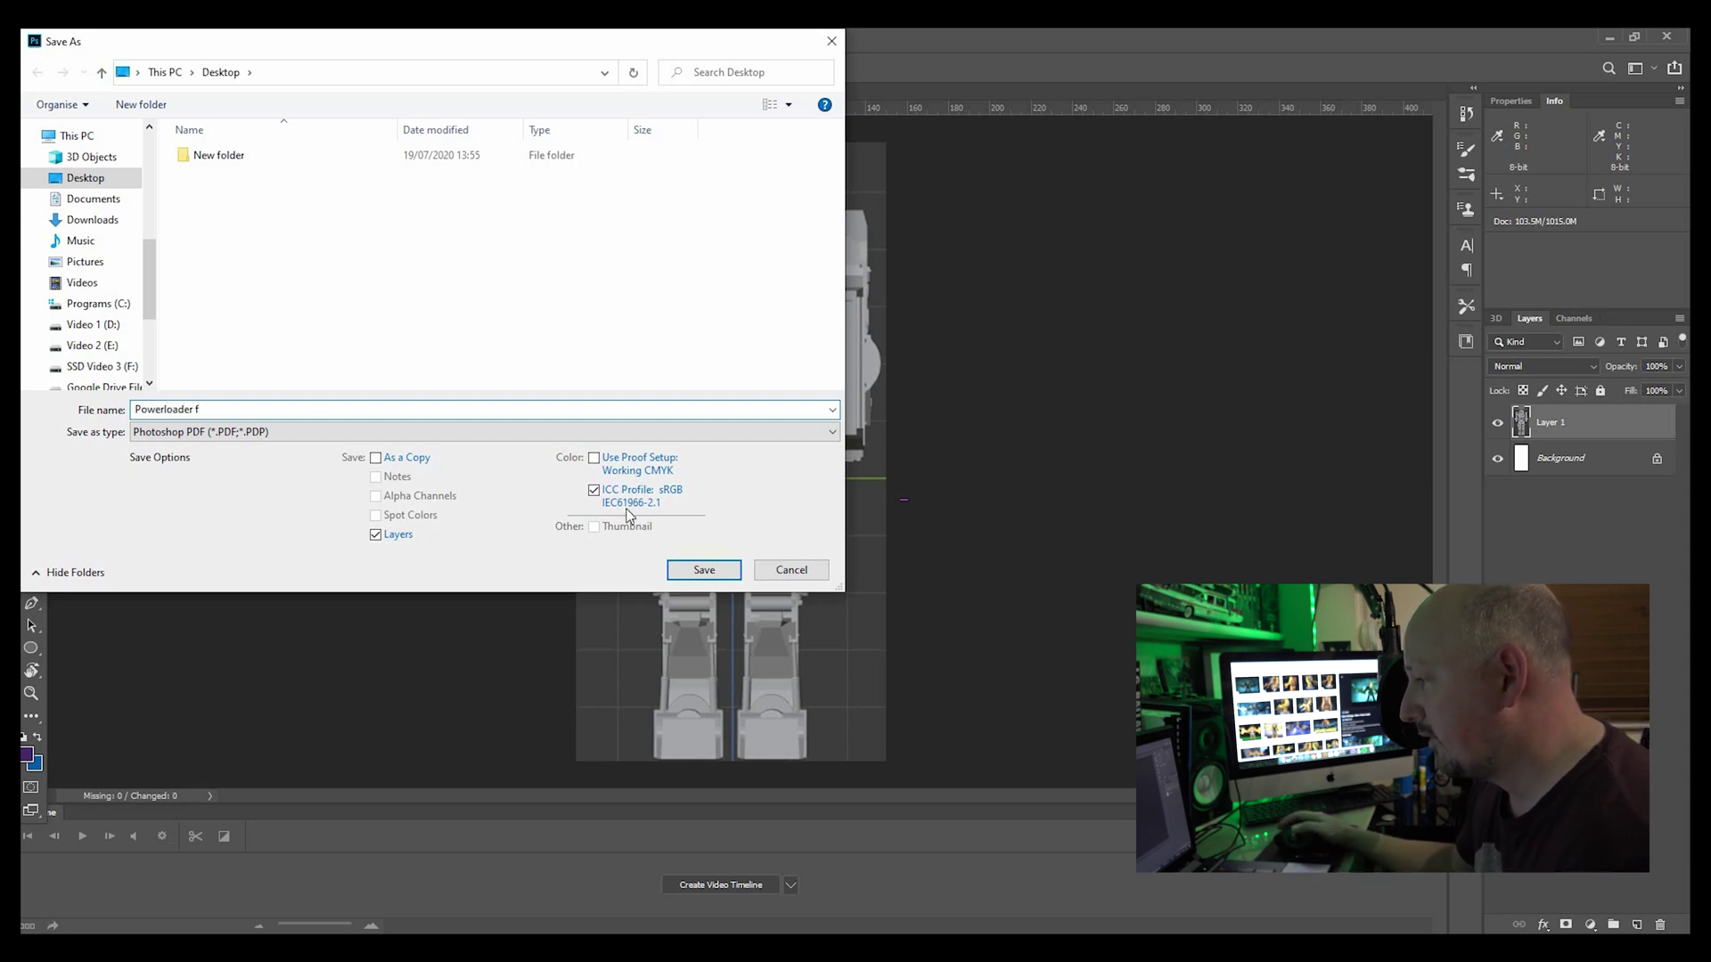
{"action": "left_click", "coordinate": [705, 570]}
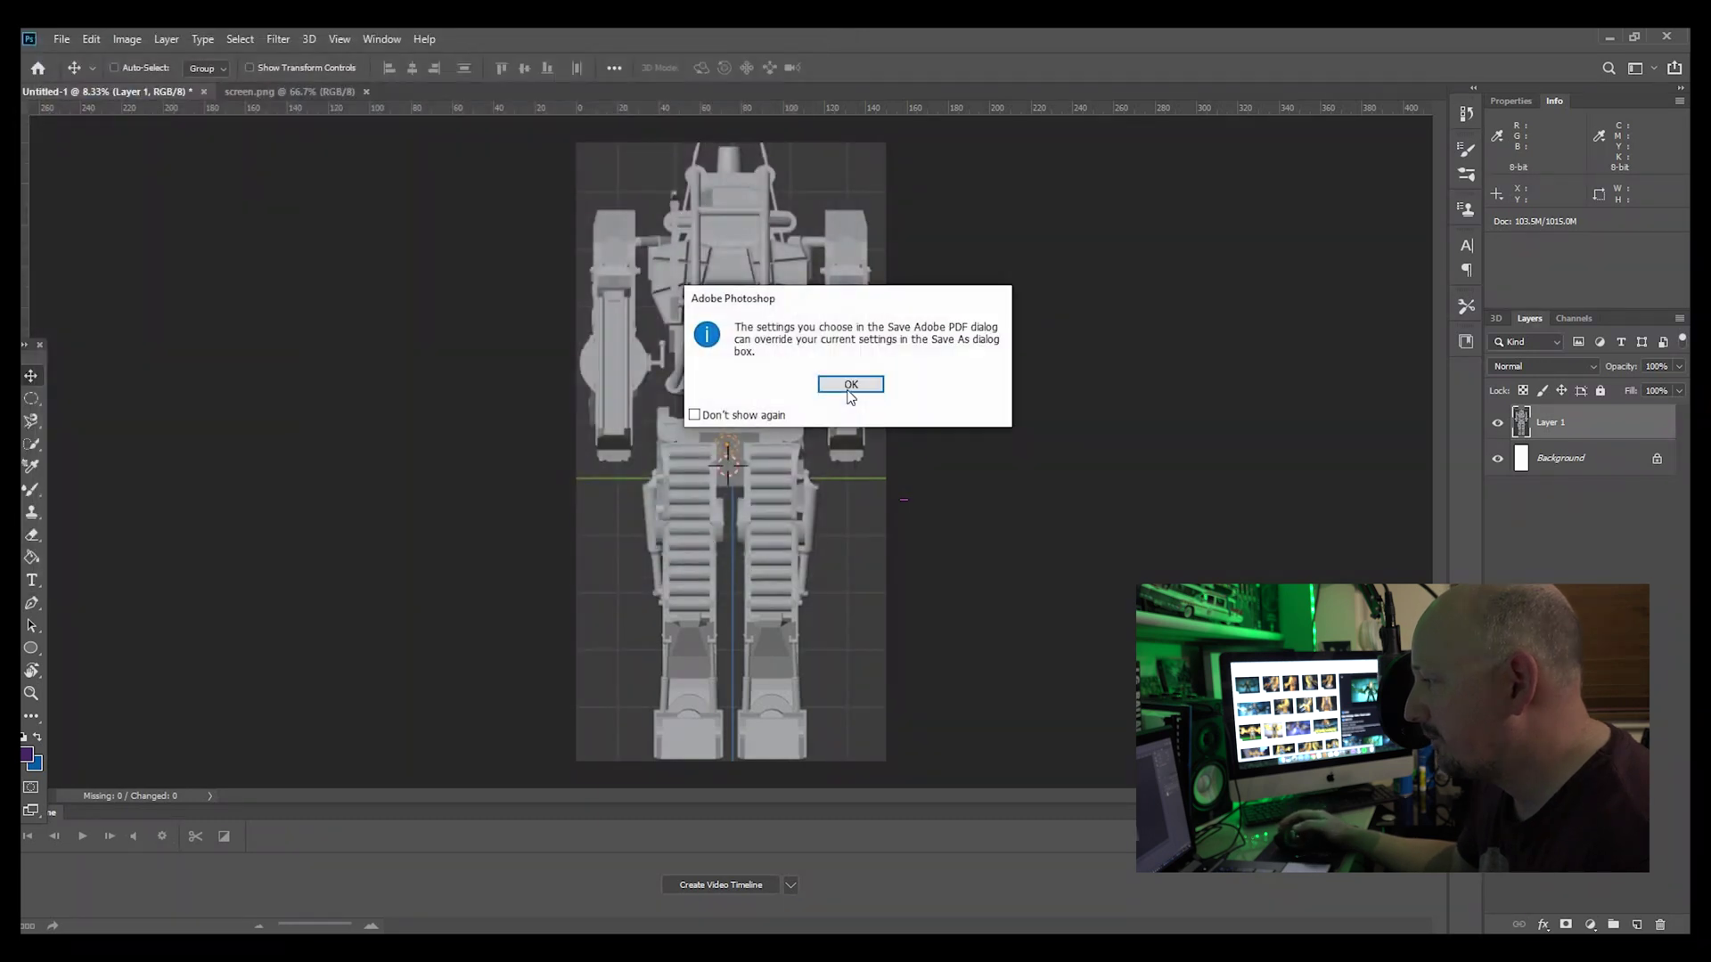
{"action": "left_click", "coordinate": [850, 386]}
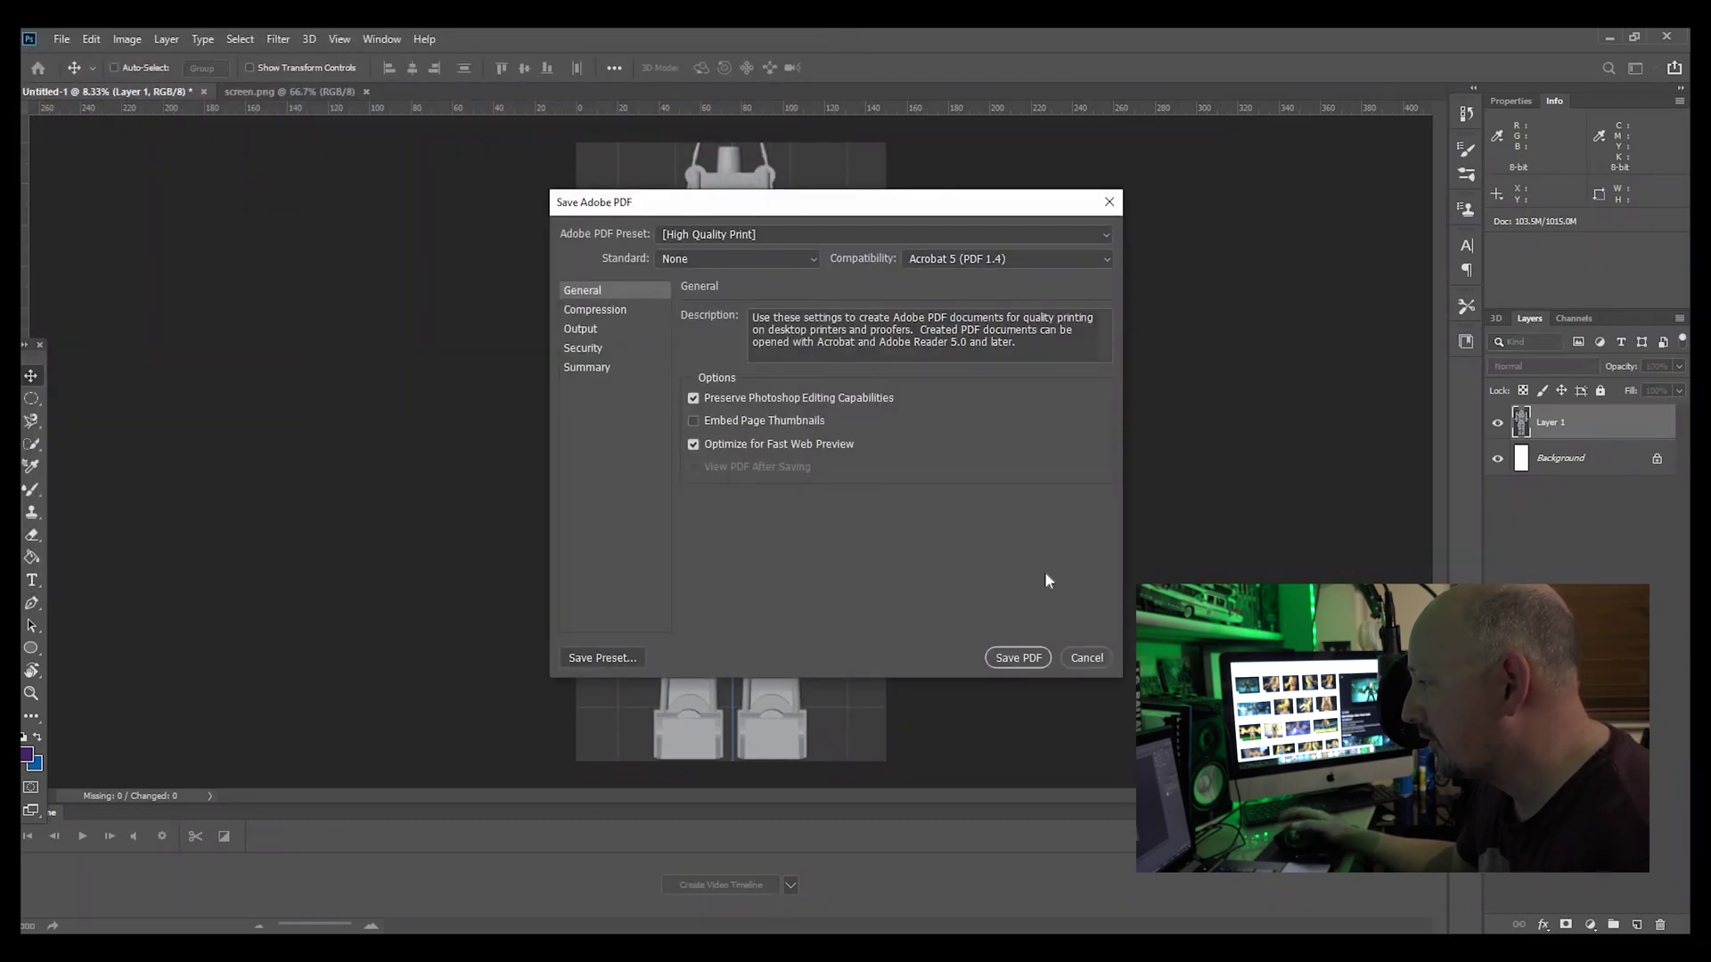
{"action": "left_click", "coordinate": [1017, 658]}
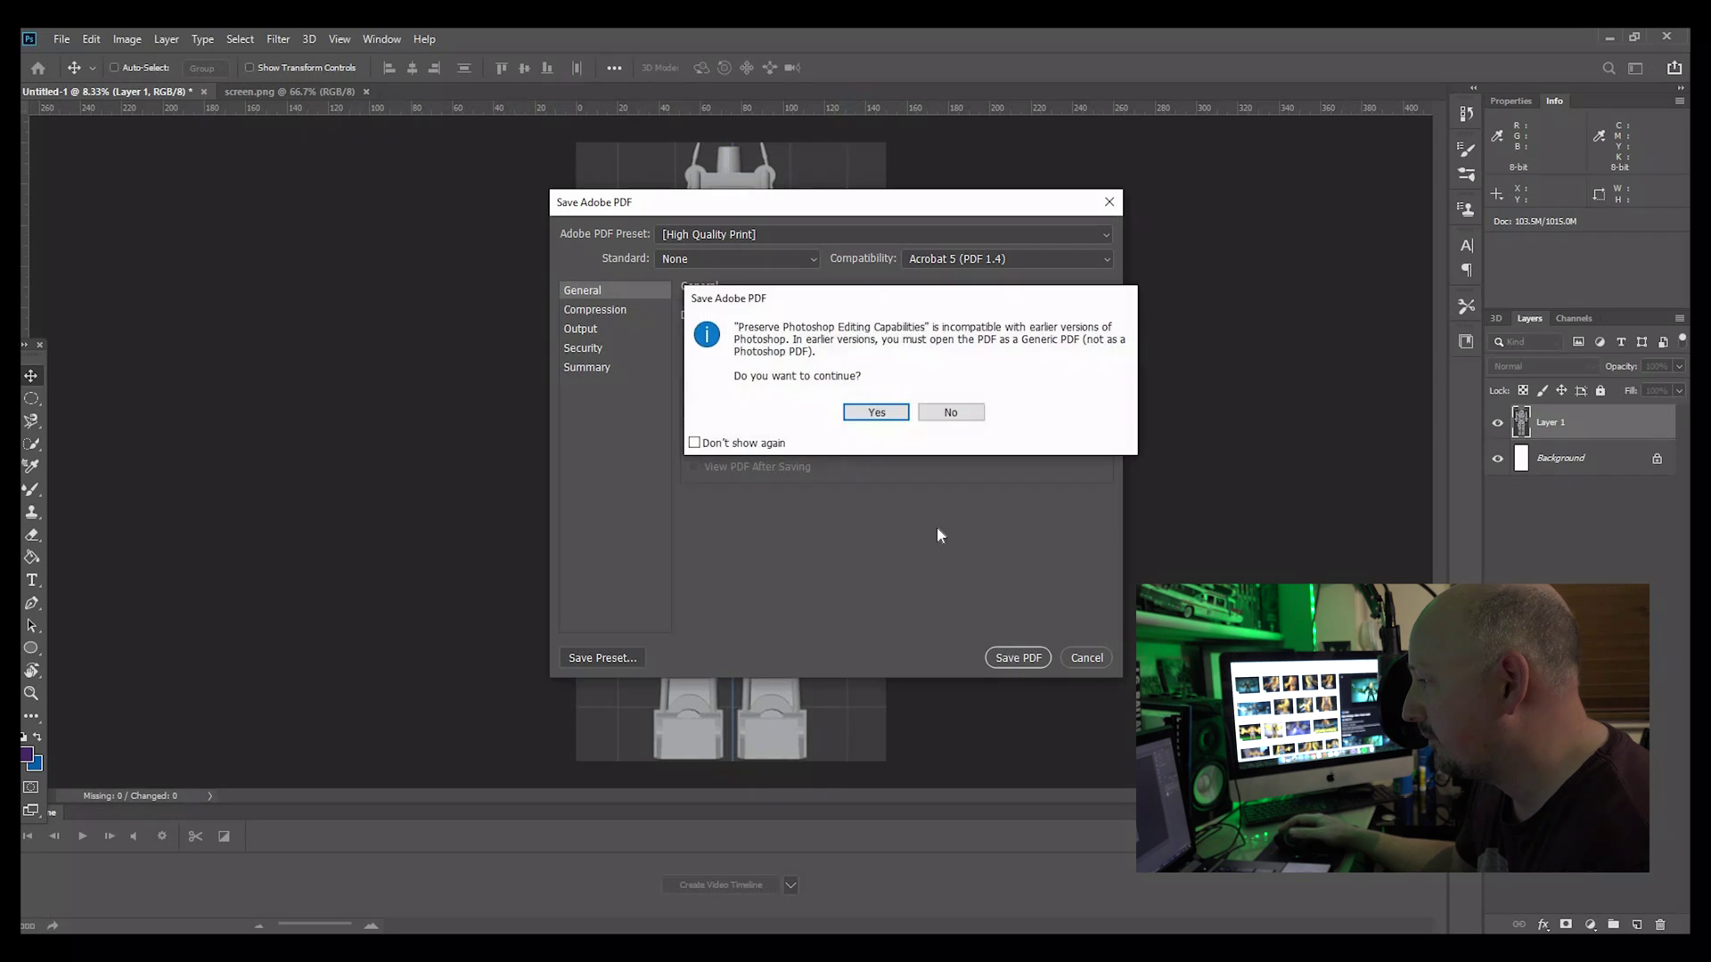
{"action": "left_click", "coordinate": [876, 413]}
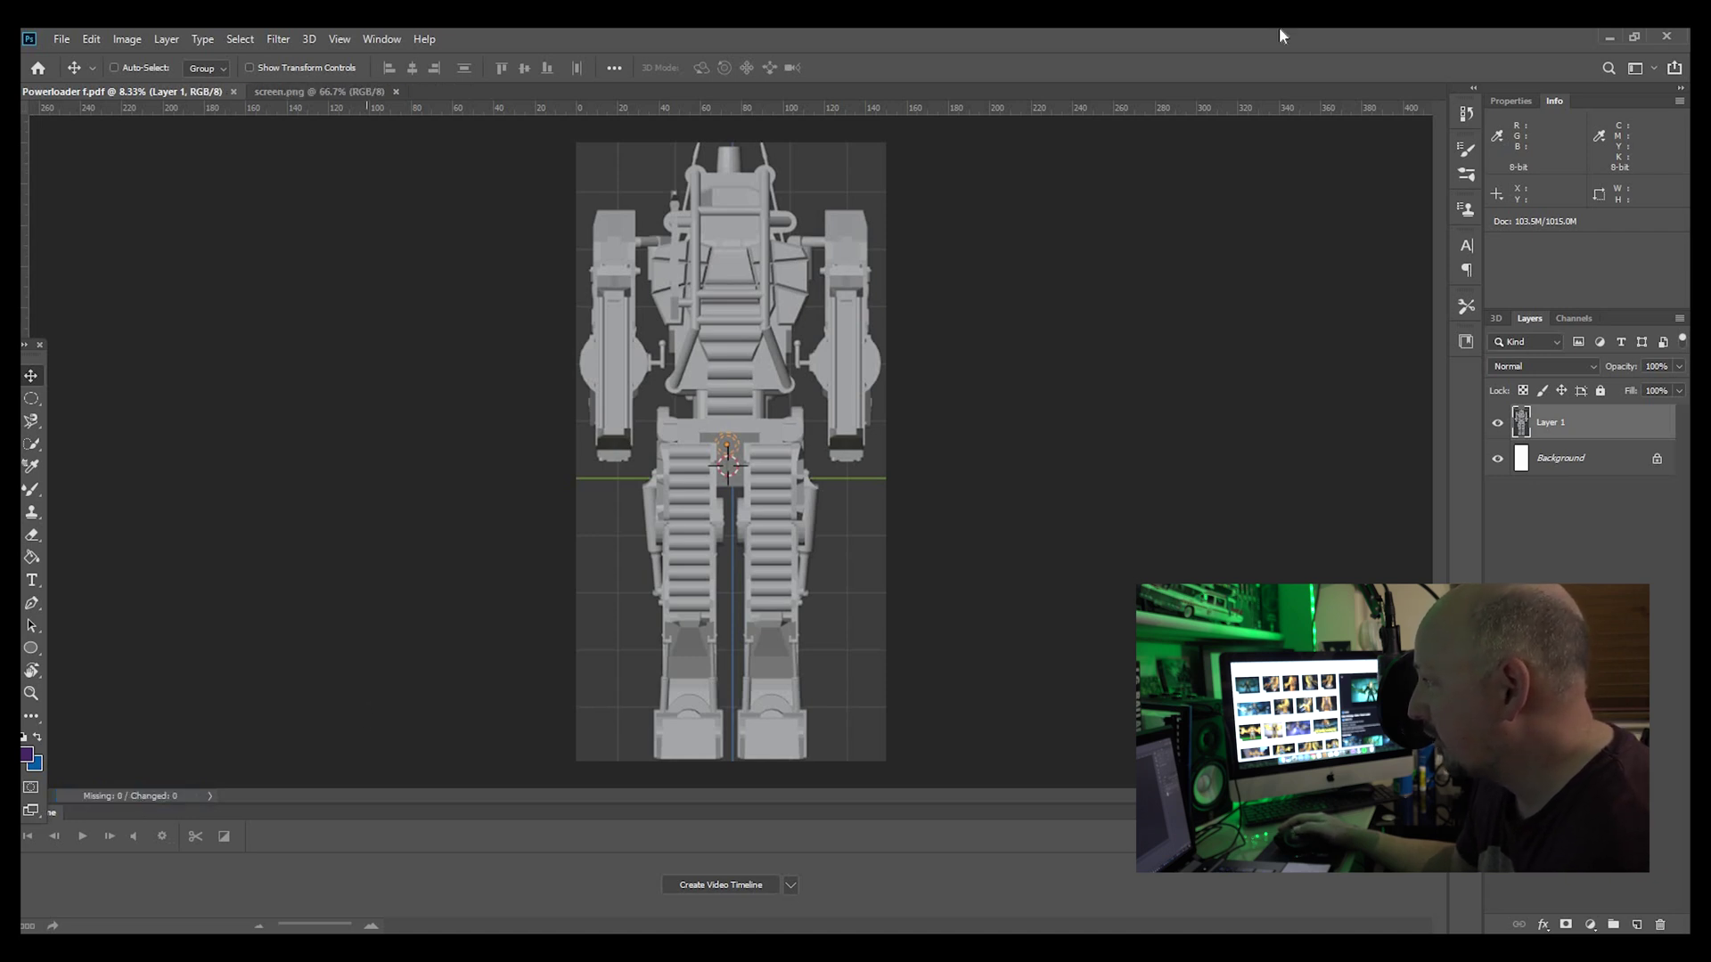
Clear the open windows from the desktop and open Powerloader f.pdf in Adobe Acrobat.
{"action": "left_click", "coordinate": [1605, 36]}
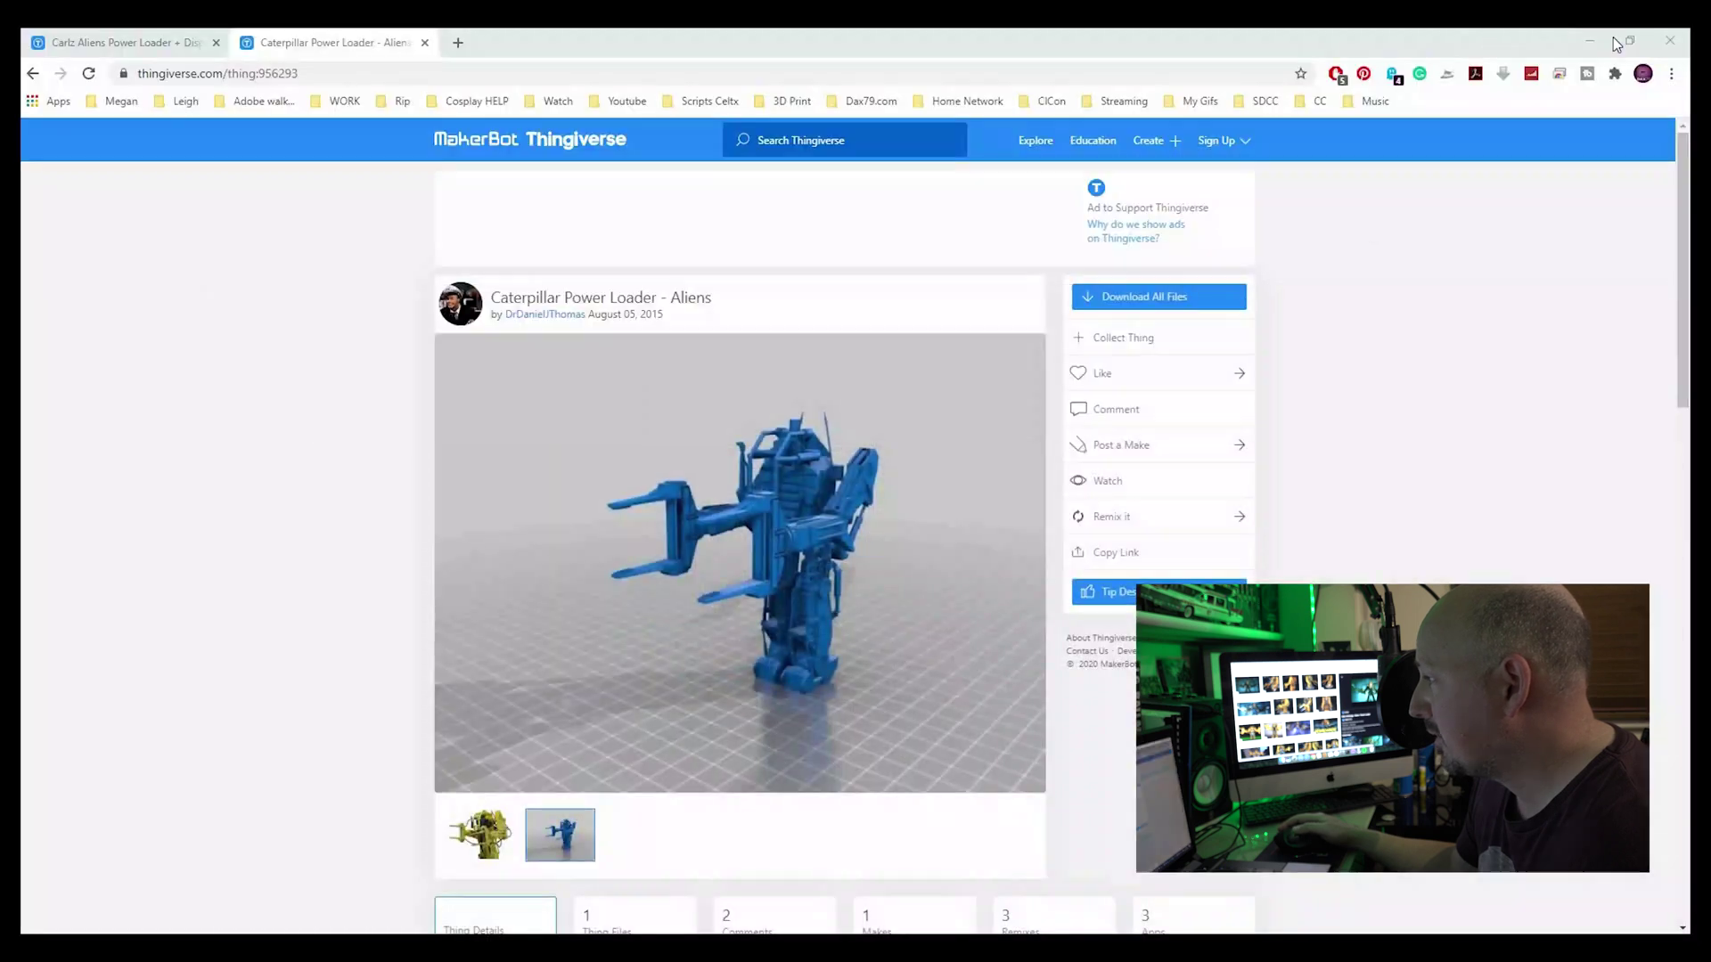
{"action": "left_click", "coordinate": [1594, 45]}
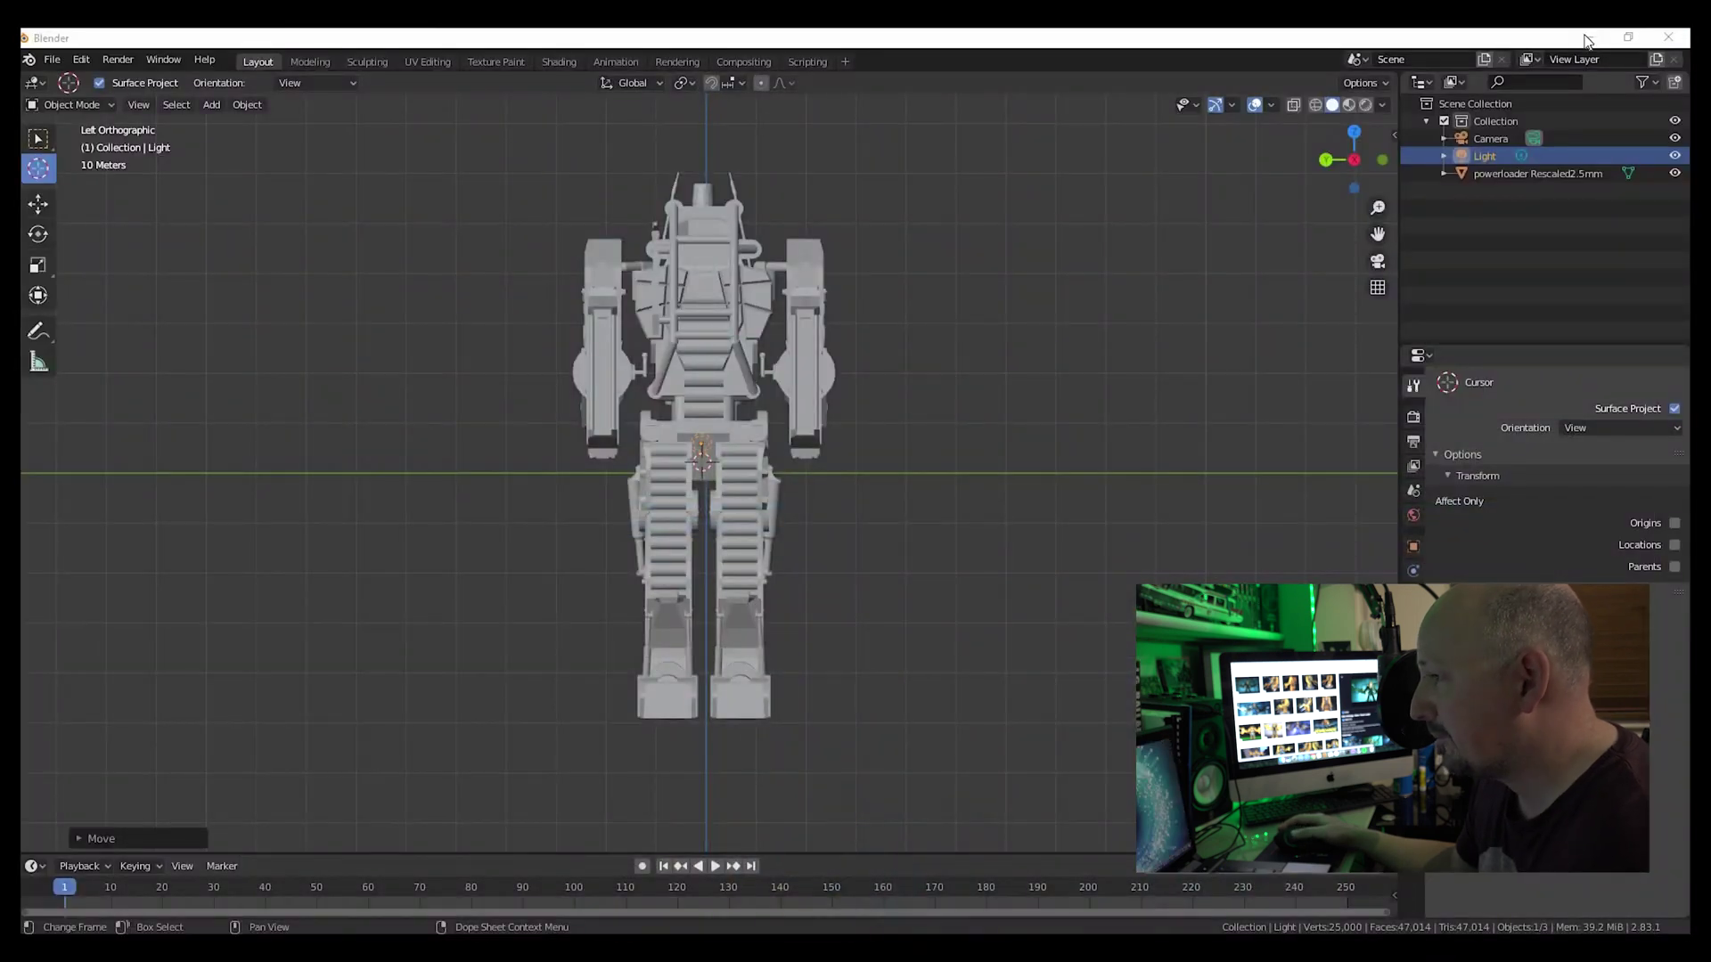
{"action": "left_click", "coordinate": [1584, 39]}
{"action": "double_click", "coordinate": [47, 325]}
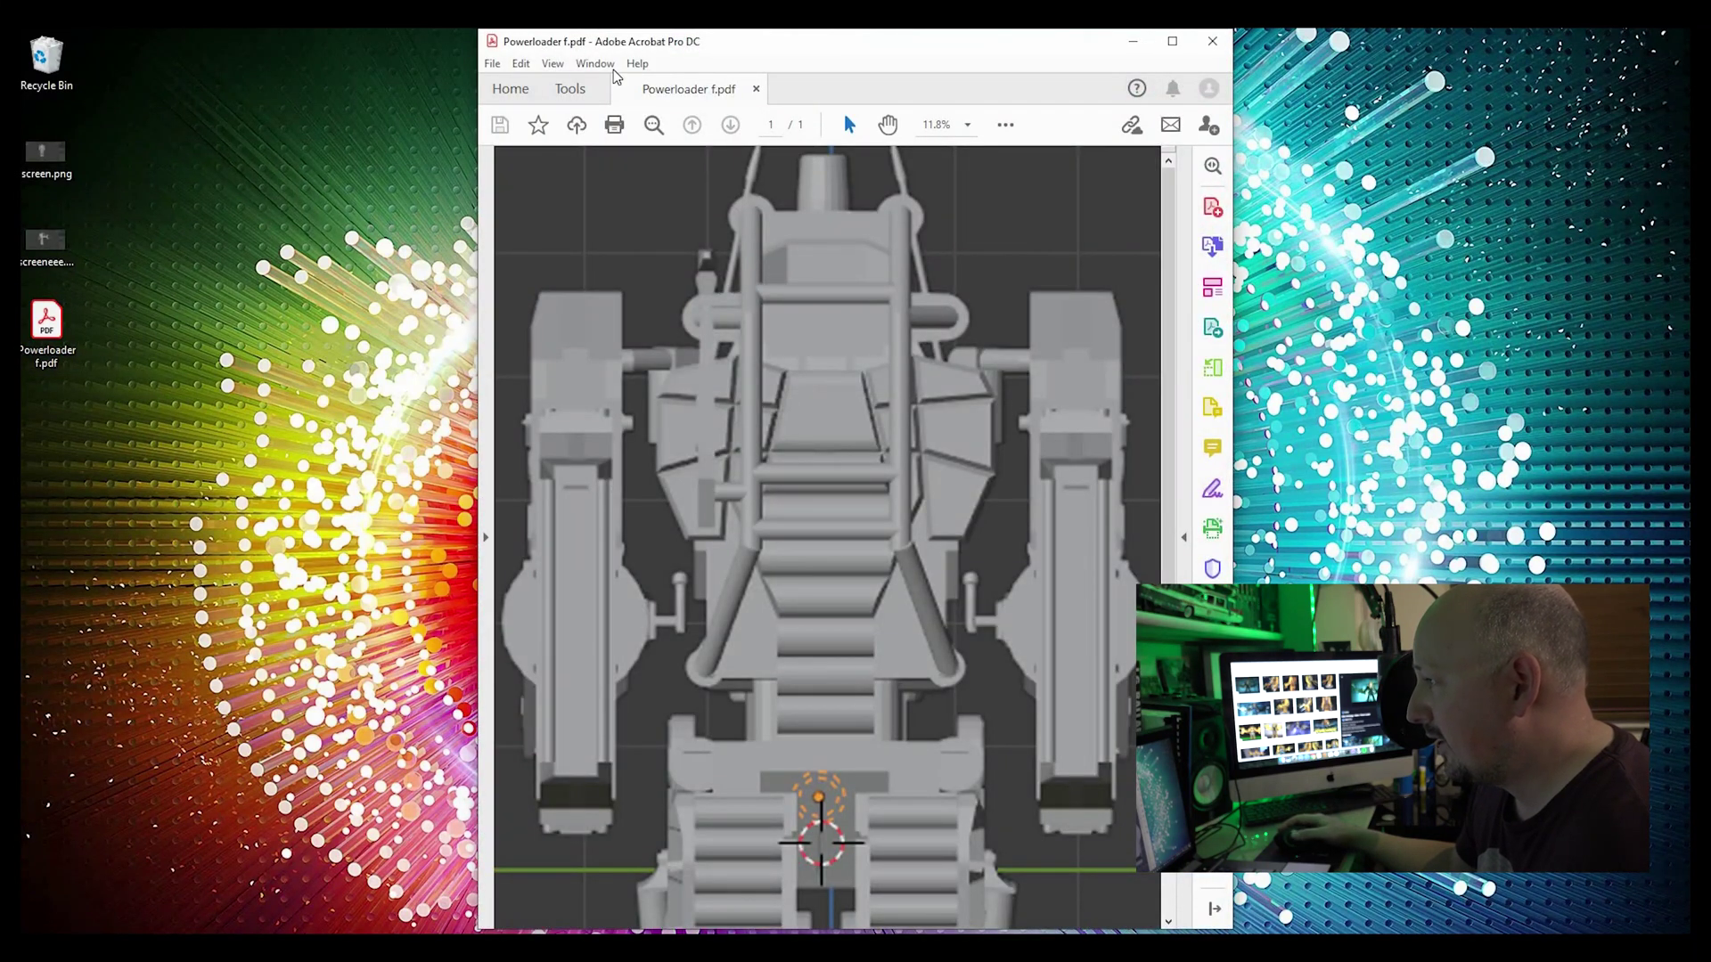
Print the PDF as a tiled poster at 100% tile scale in portrait orientation.
{"action": "left_click", "coordinate": [492, 64]}
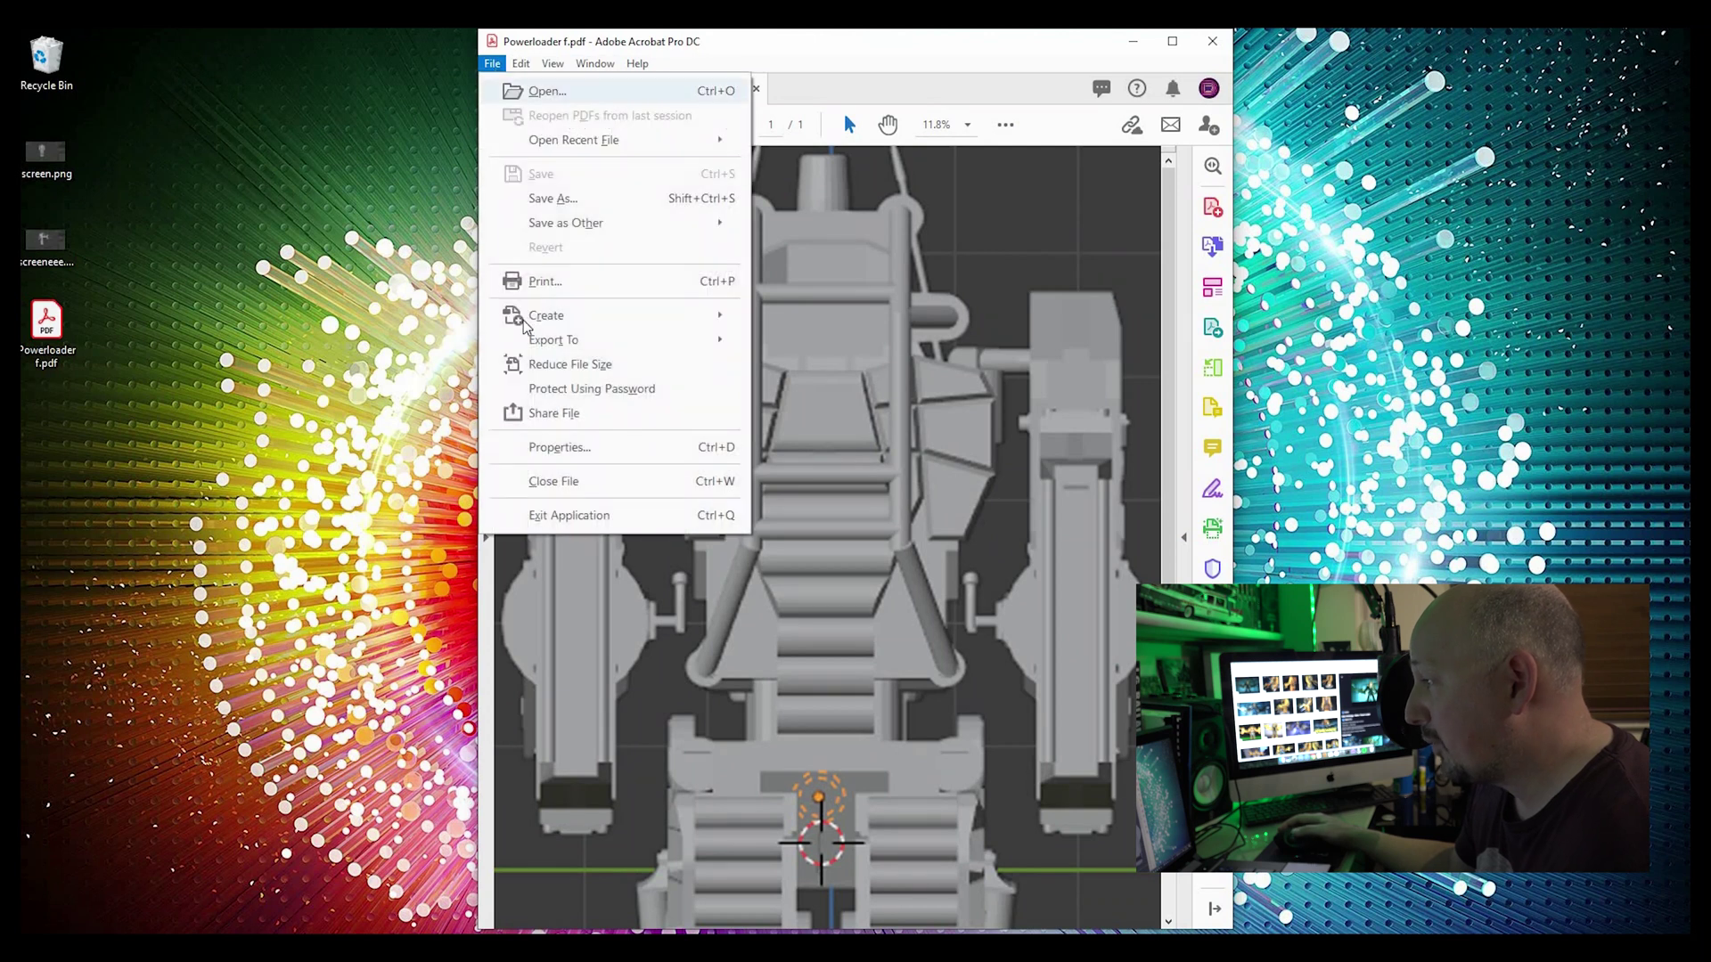
{"action": "left_click", "coordinate": [568, 290]}
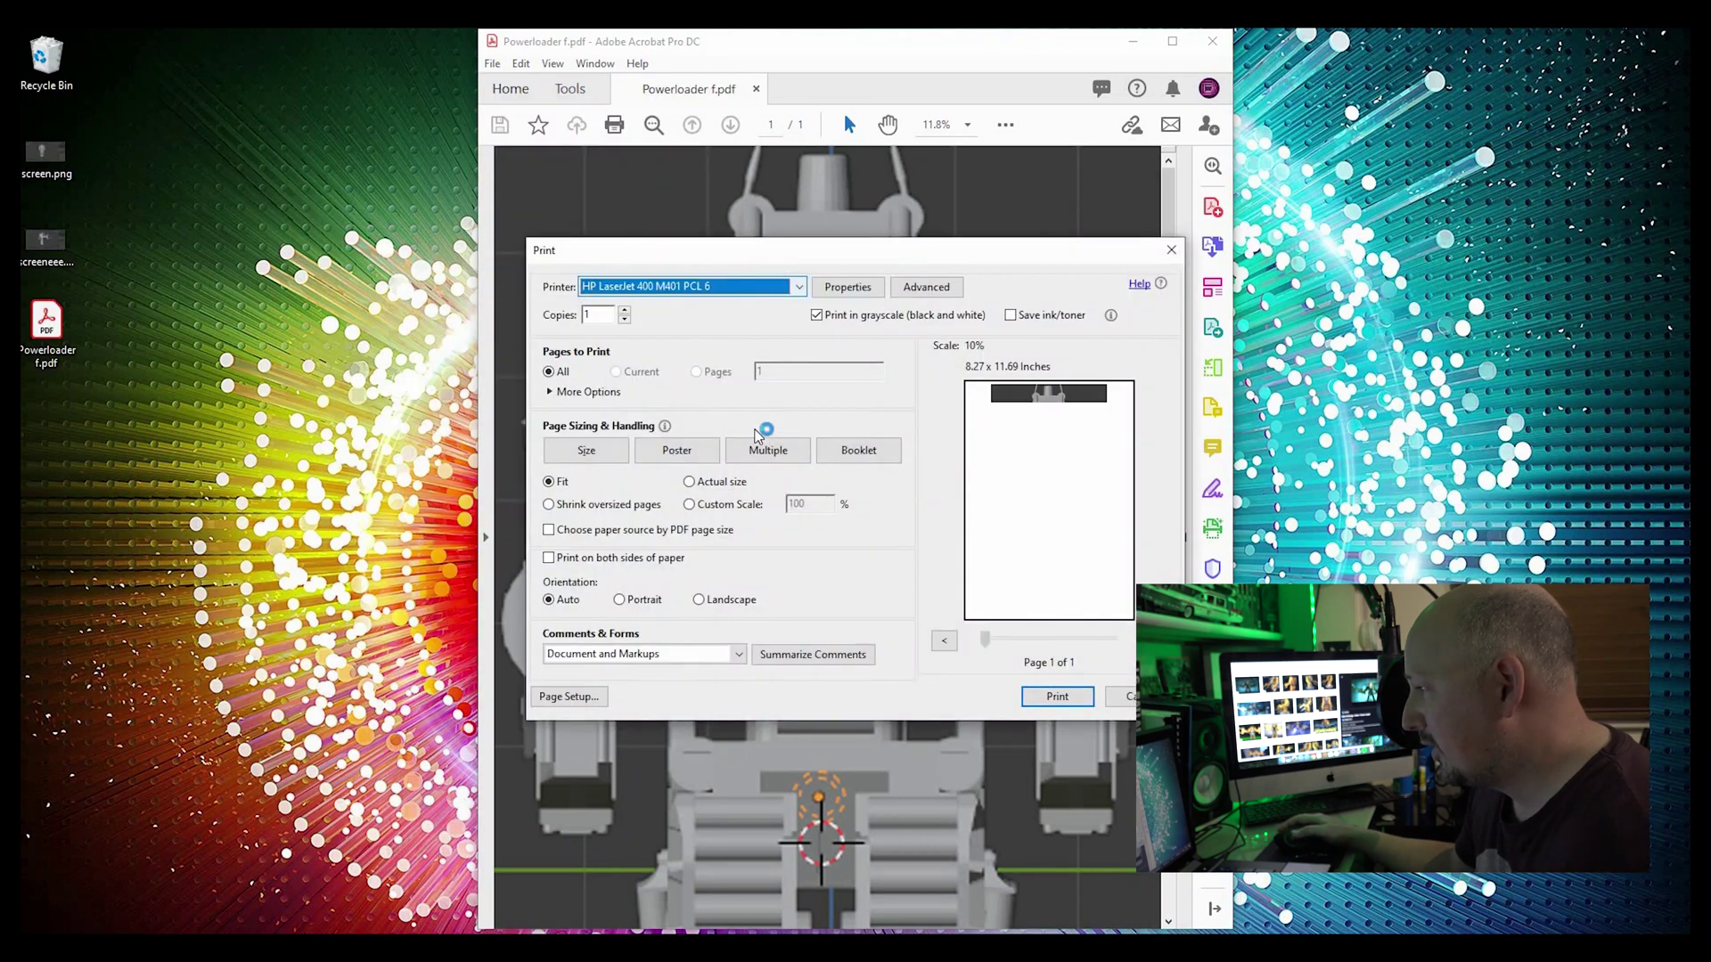
{"action": "left_click", "coordinate": [722, 482]}
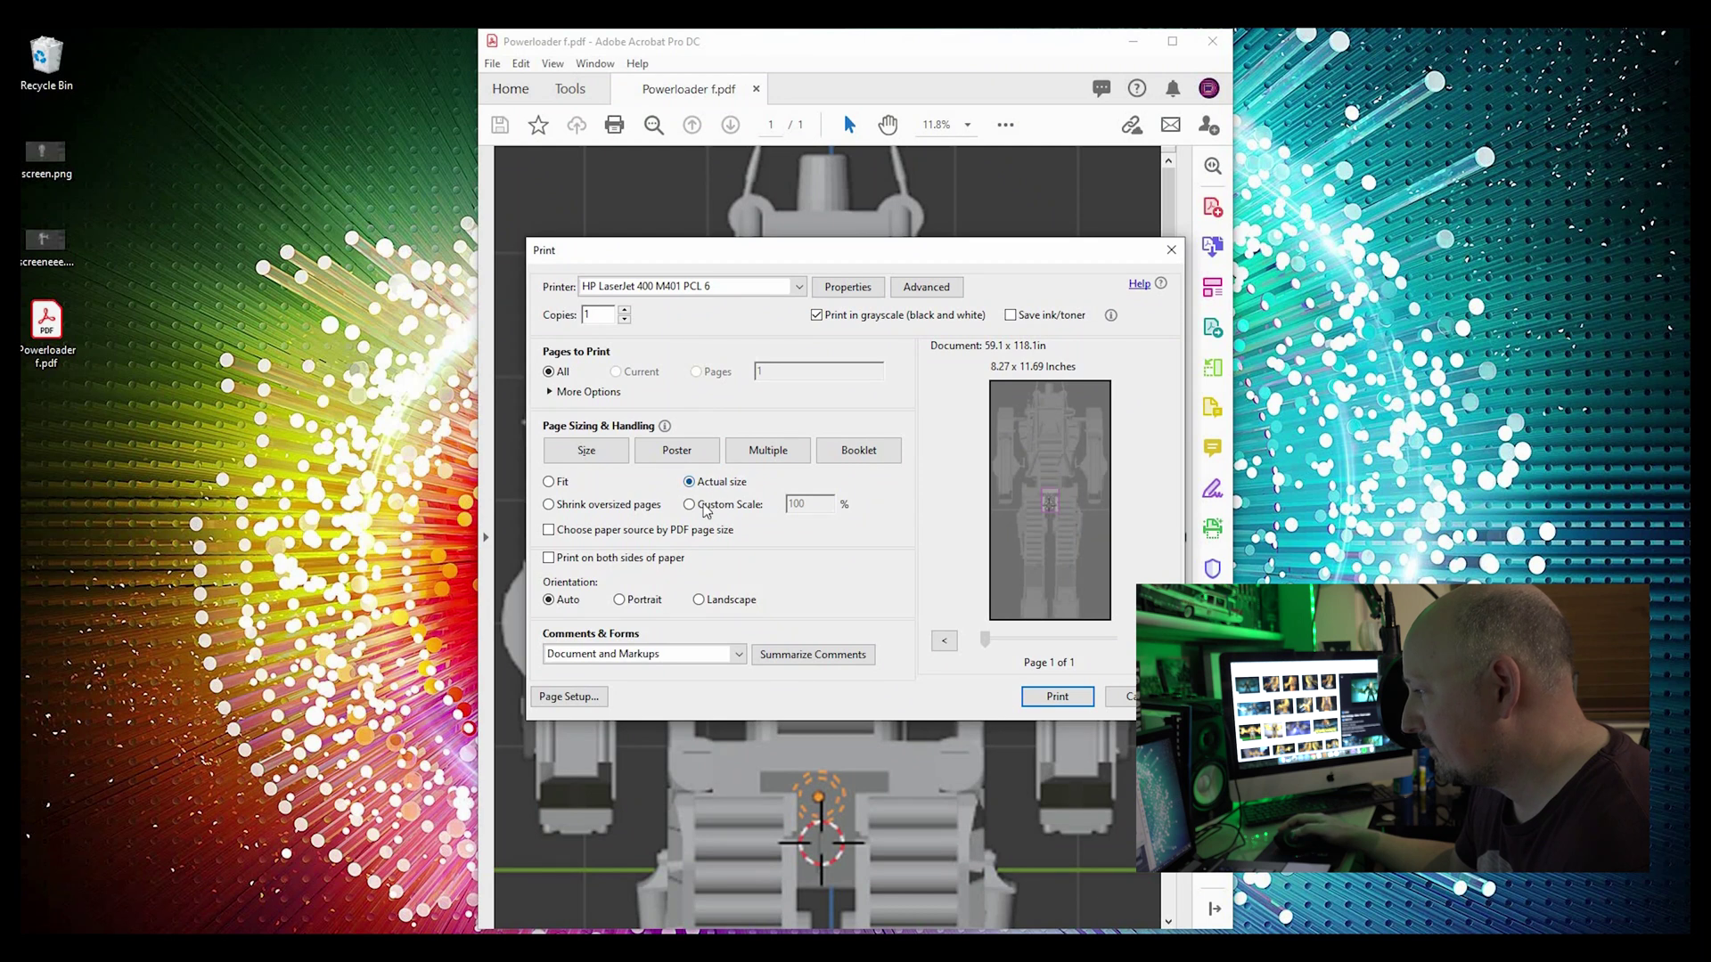
{"action": "left_click", "coordinate": [686, 446]}
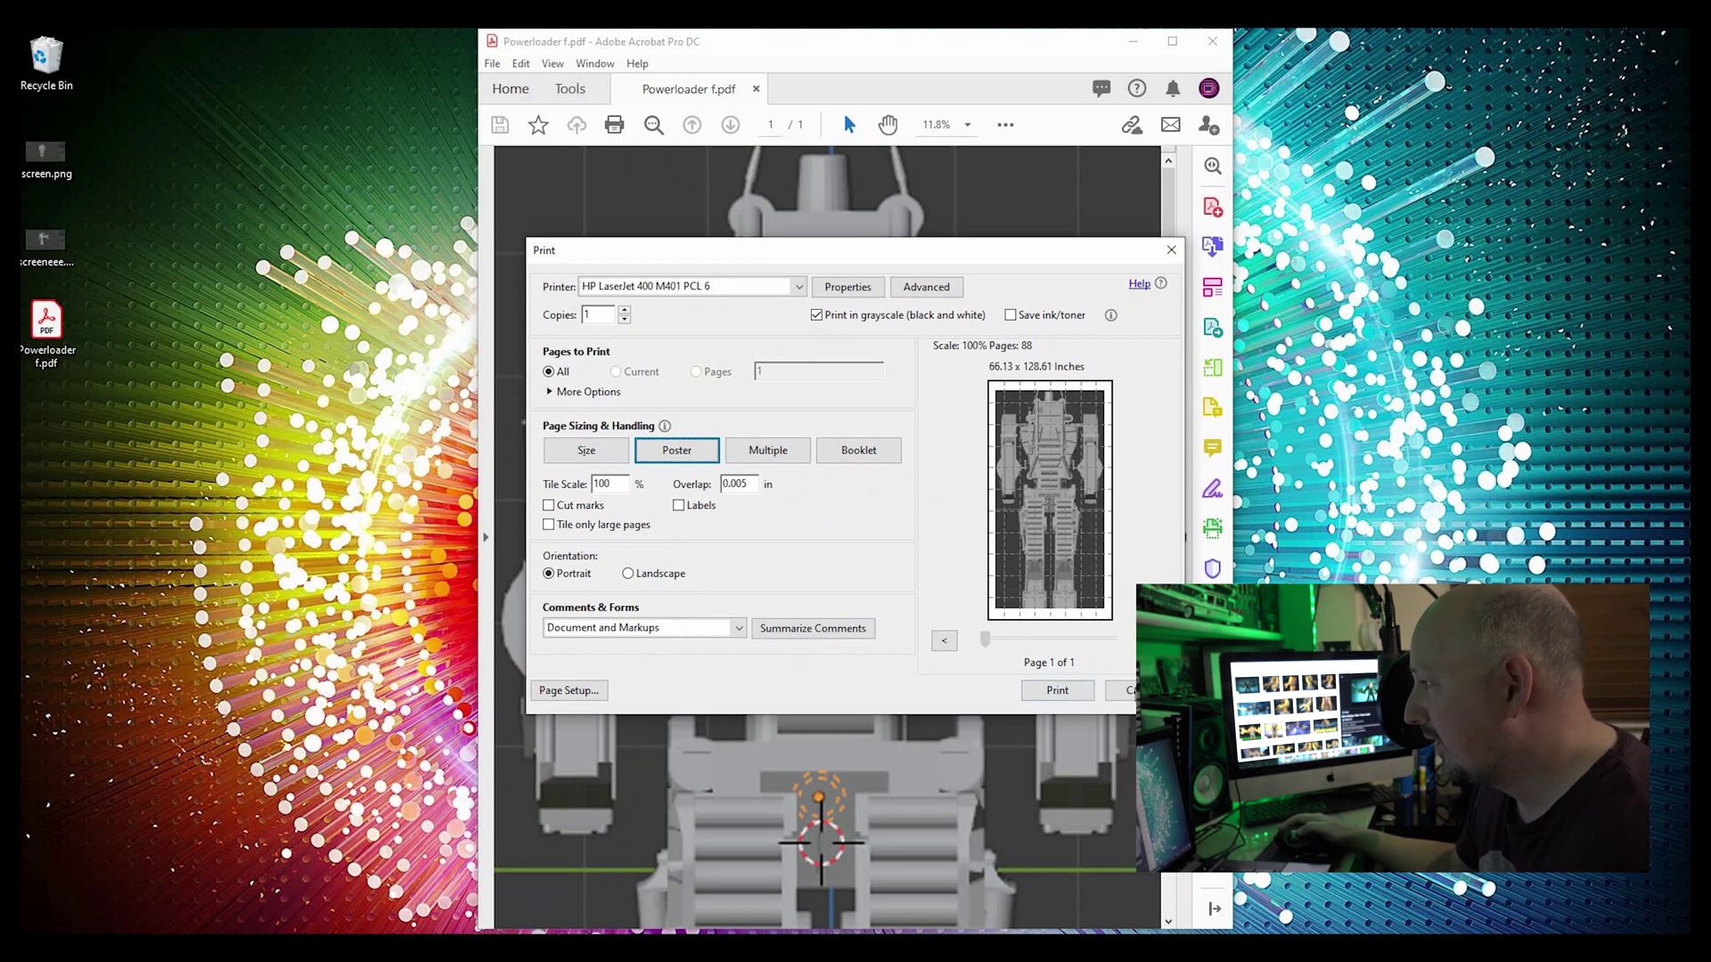
{"action": "left_click", "coordinate": [1060, 690]}
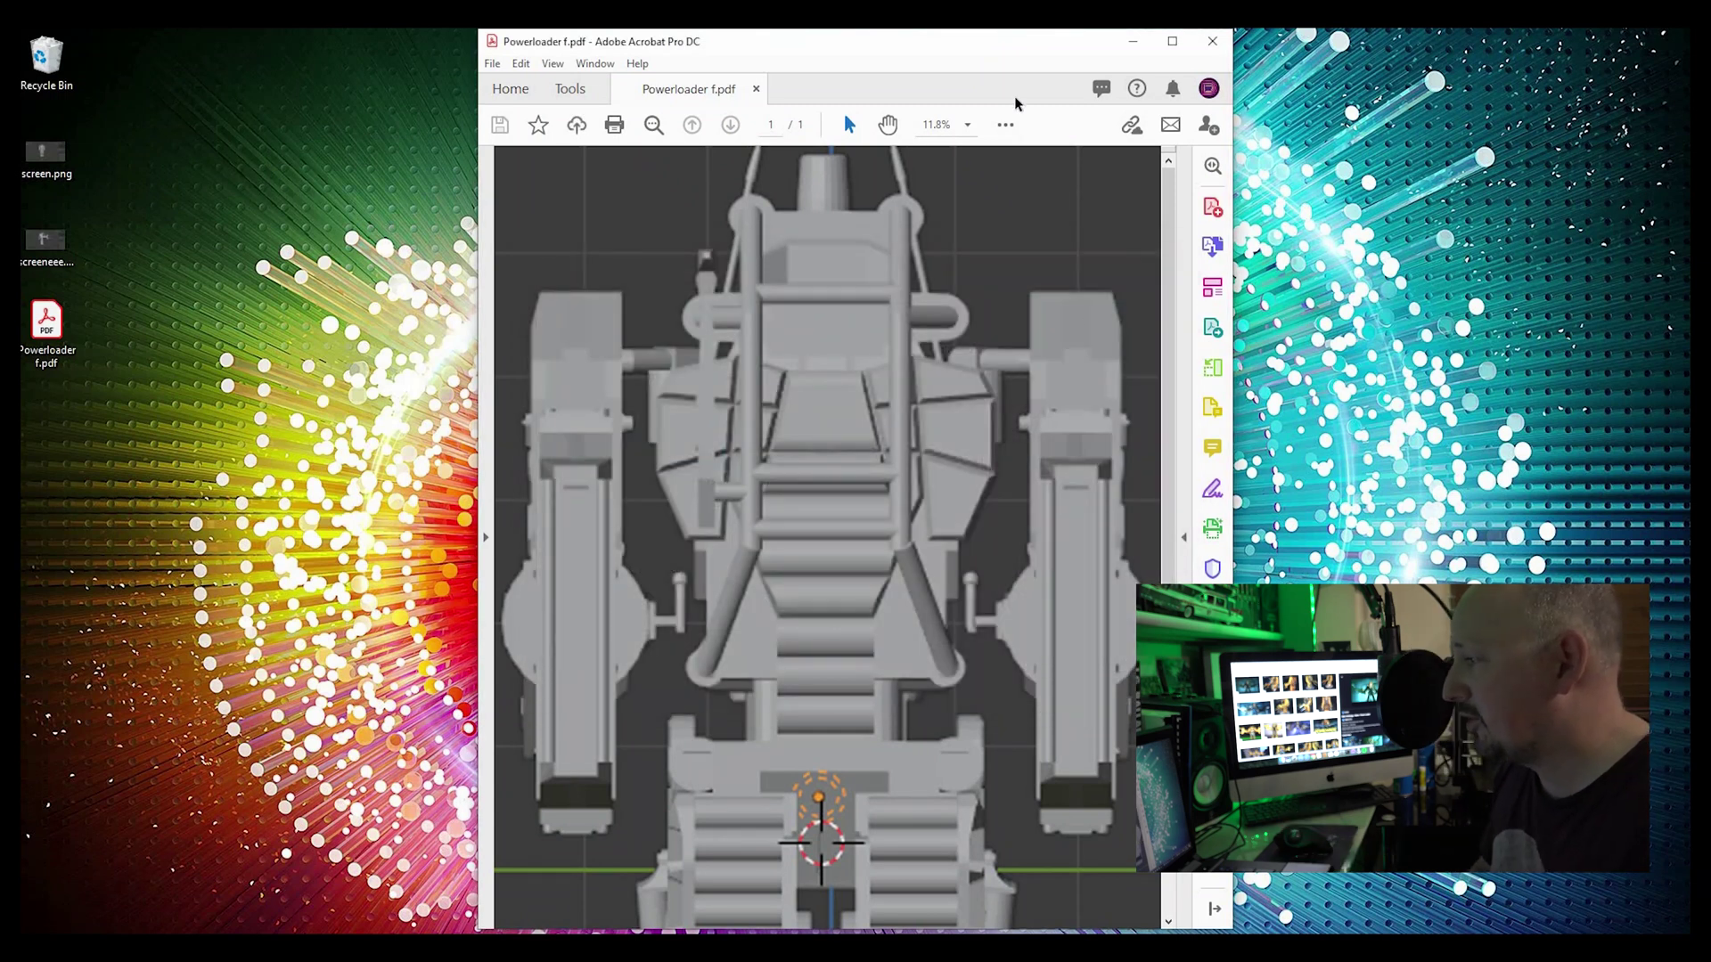
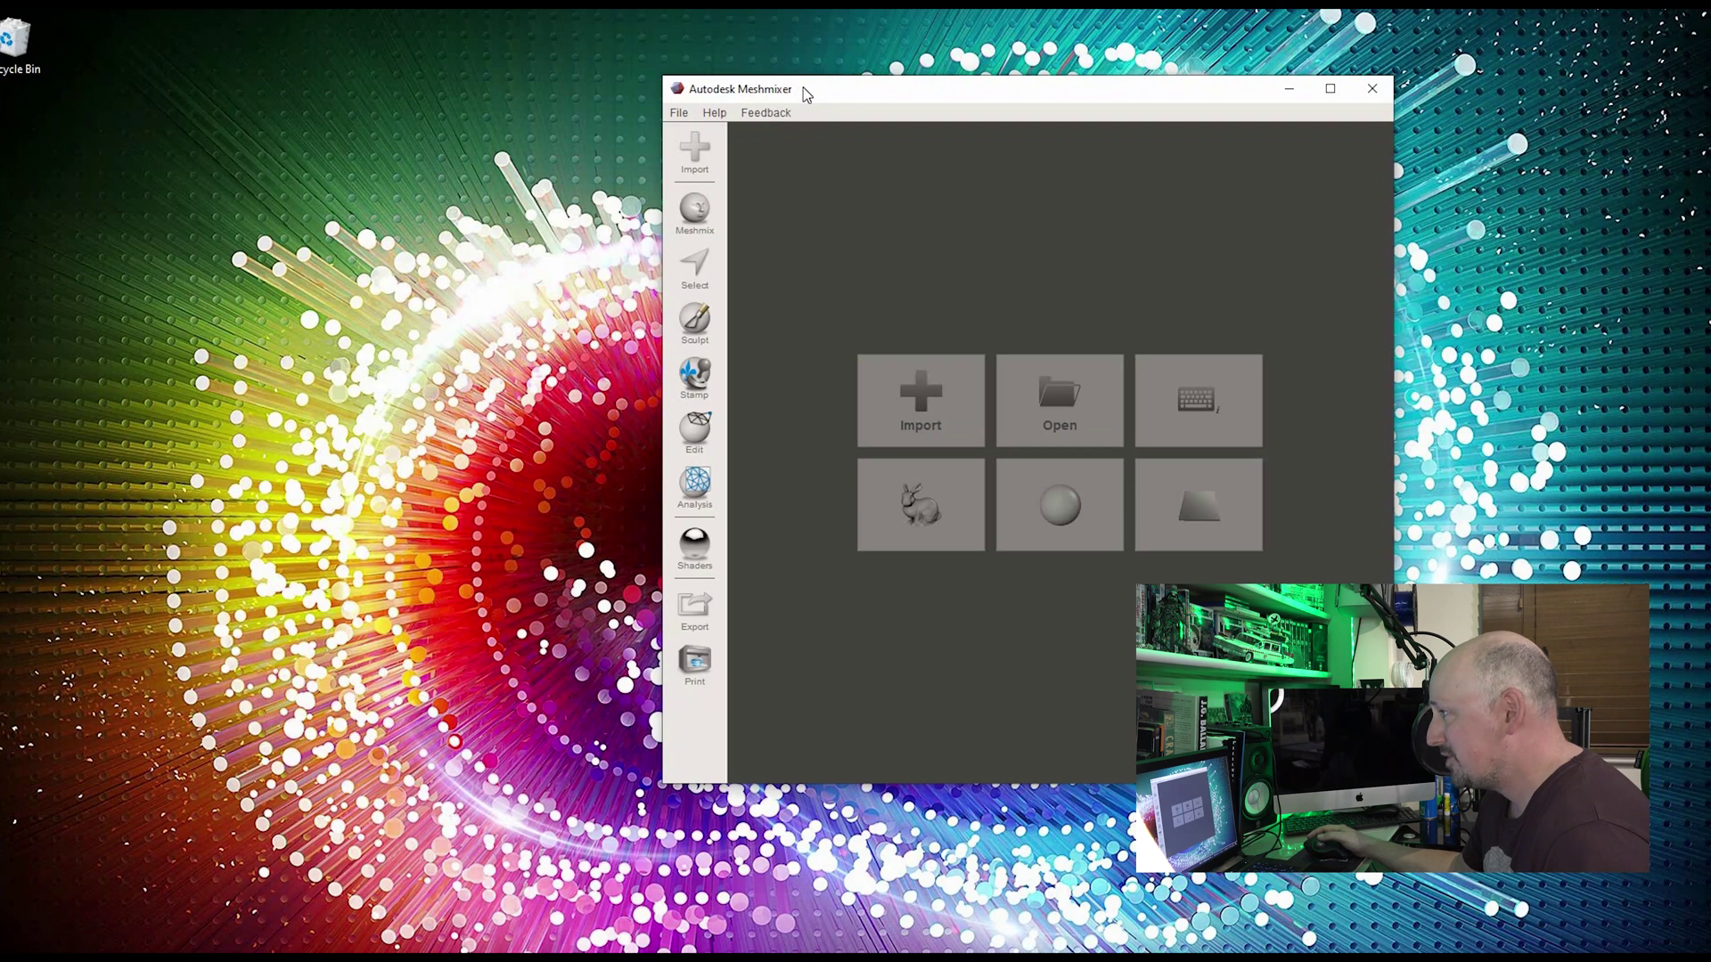
Switch to Autodesk Meshmixer and import the CCR10S_foot_2.stl mesh from the power loader files folder.
{"action": "left_click", "coordinate": [939, 405]}
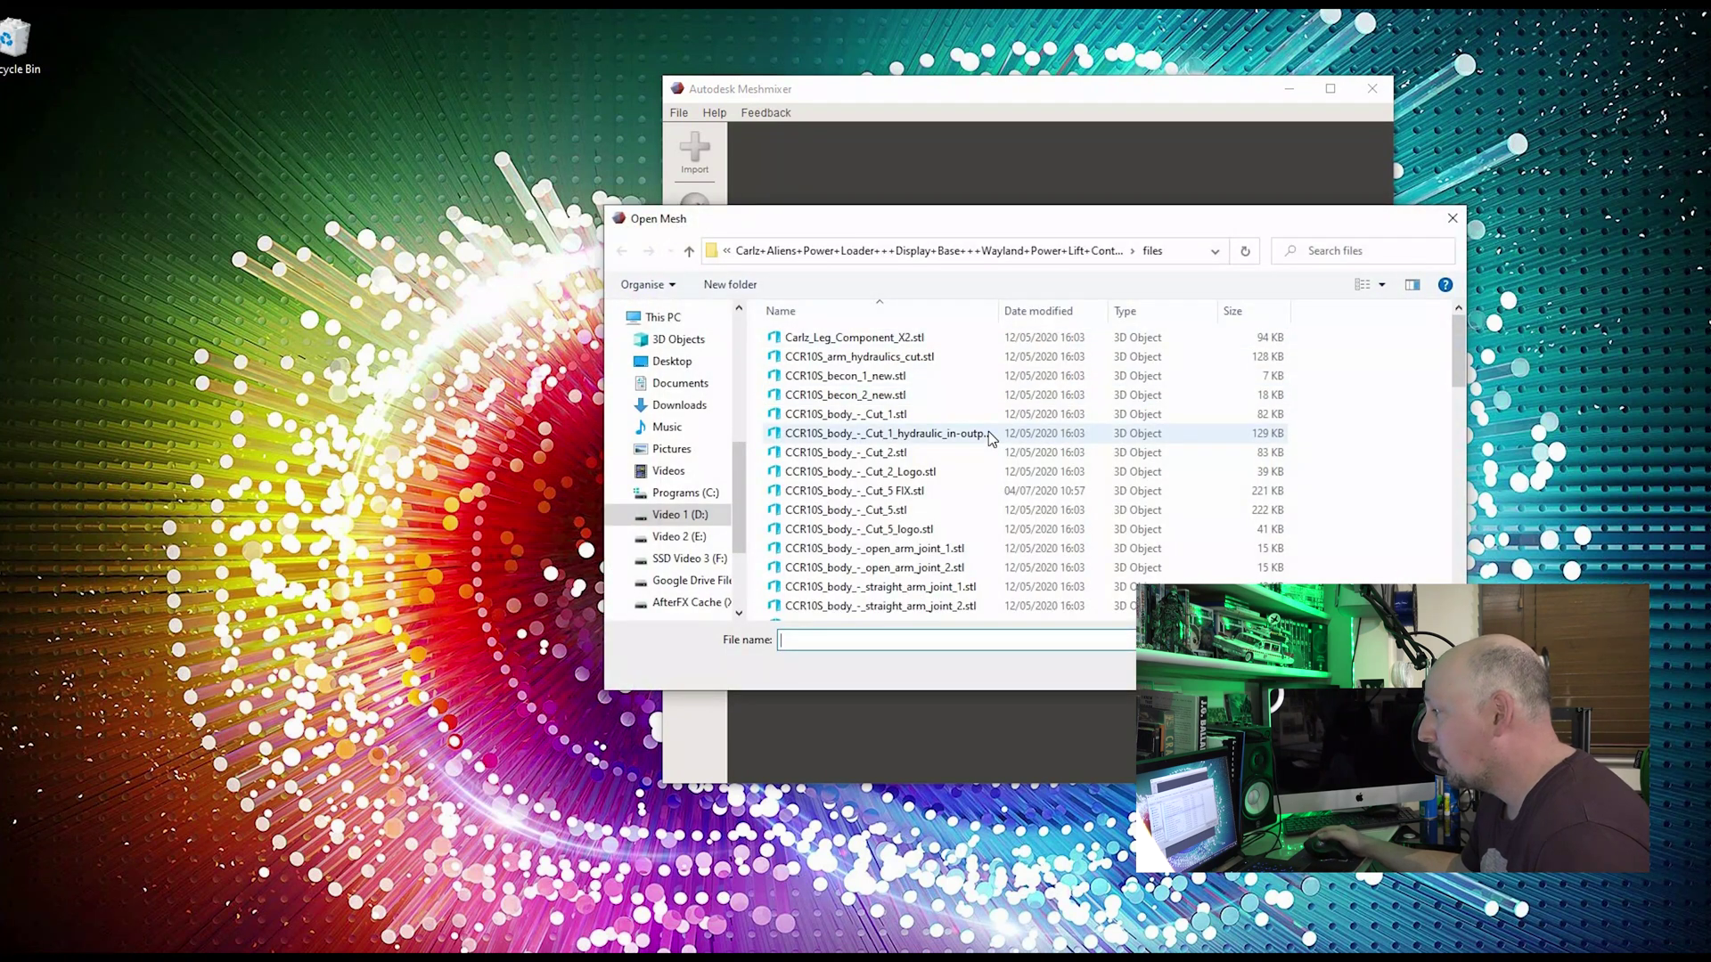
{"action": "scroll", "coordinate": [987, 435], "scroll_direction": "down", "scroll_amount": 9}
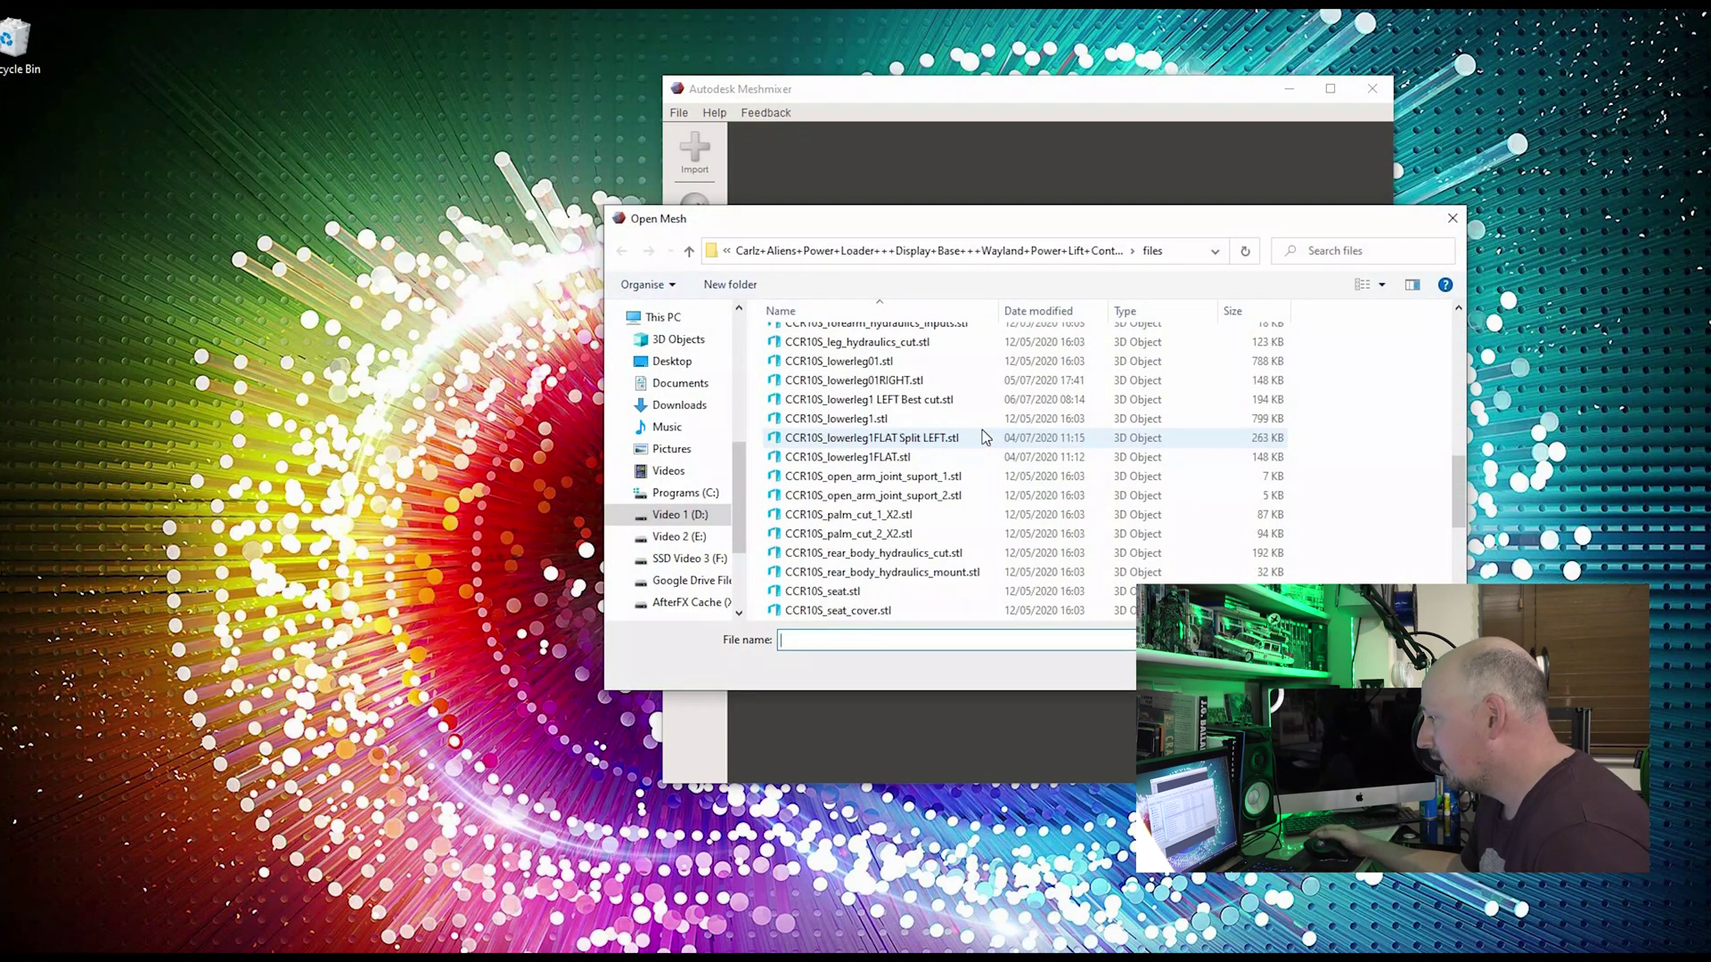
{"action": "scroll", "coordinate": [983, 435], "scroll_direction": "down", "scroll_amount": 4}
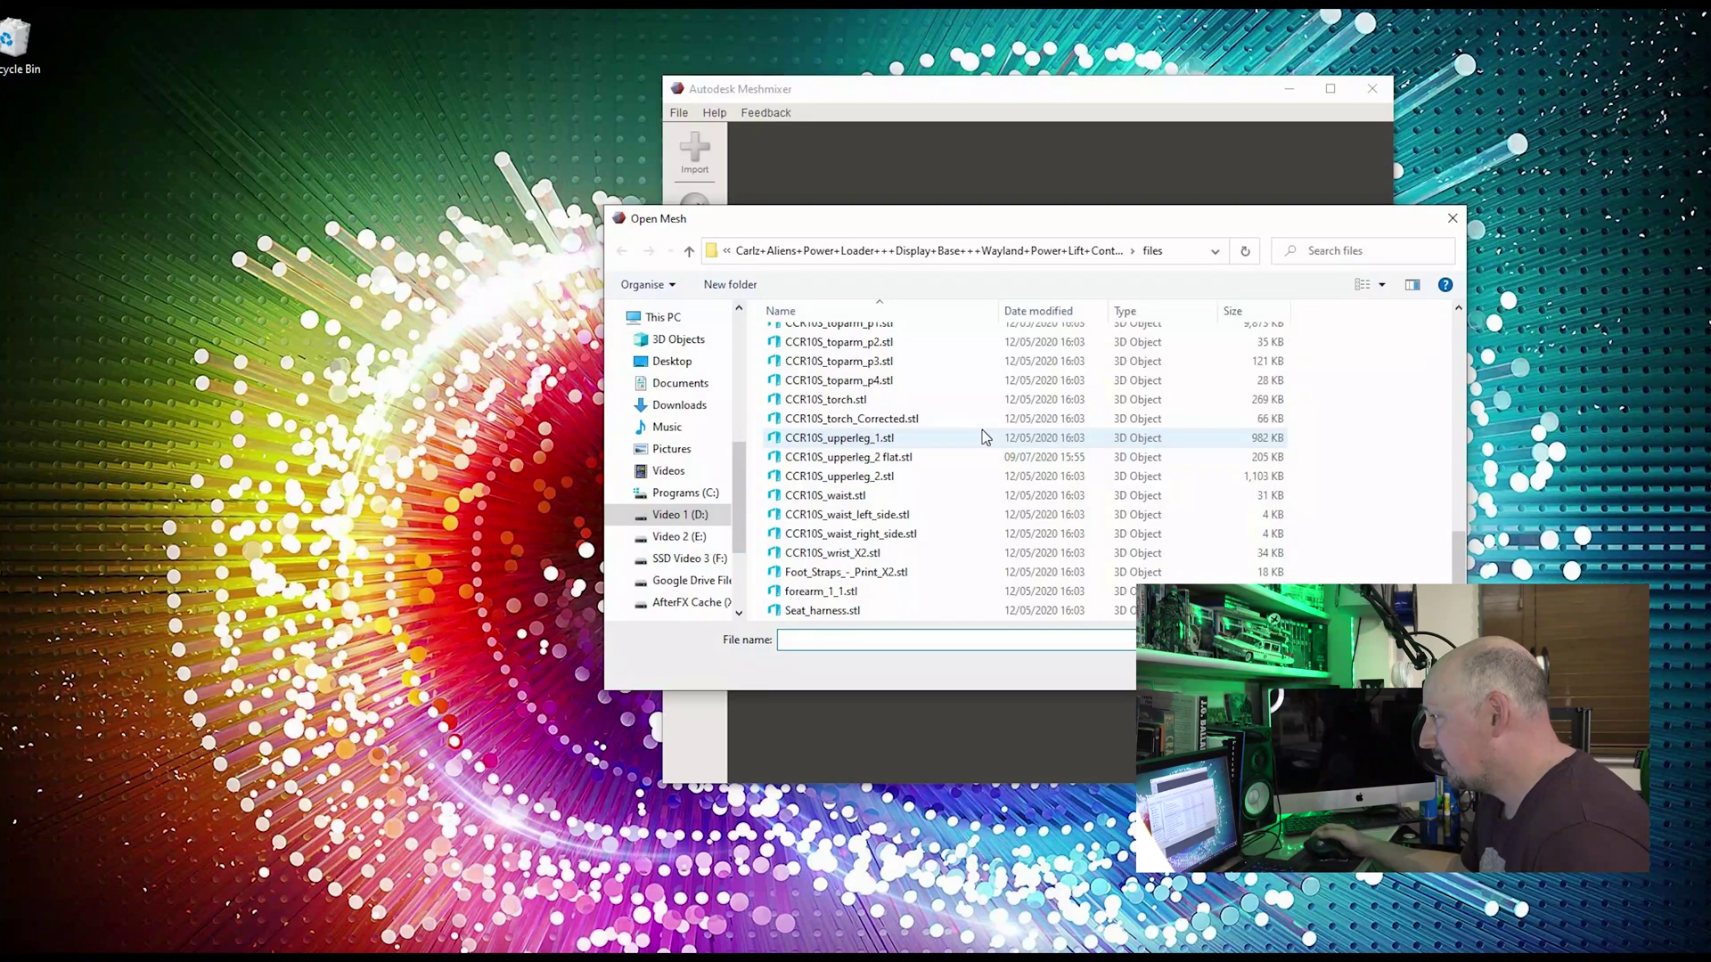
{"action": "scroll", "coordinate": [984, 431], "scroll_direction": "up", "scroll_amount": 10}
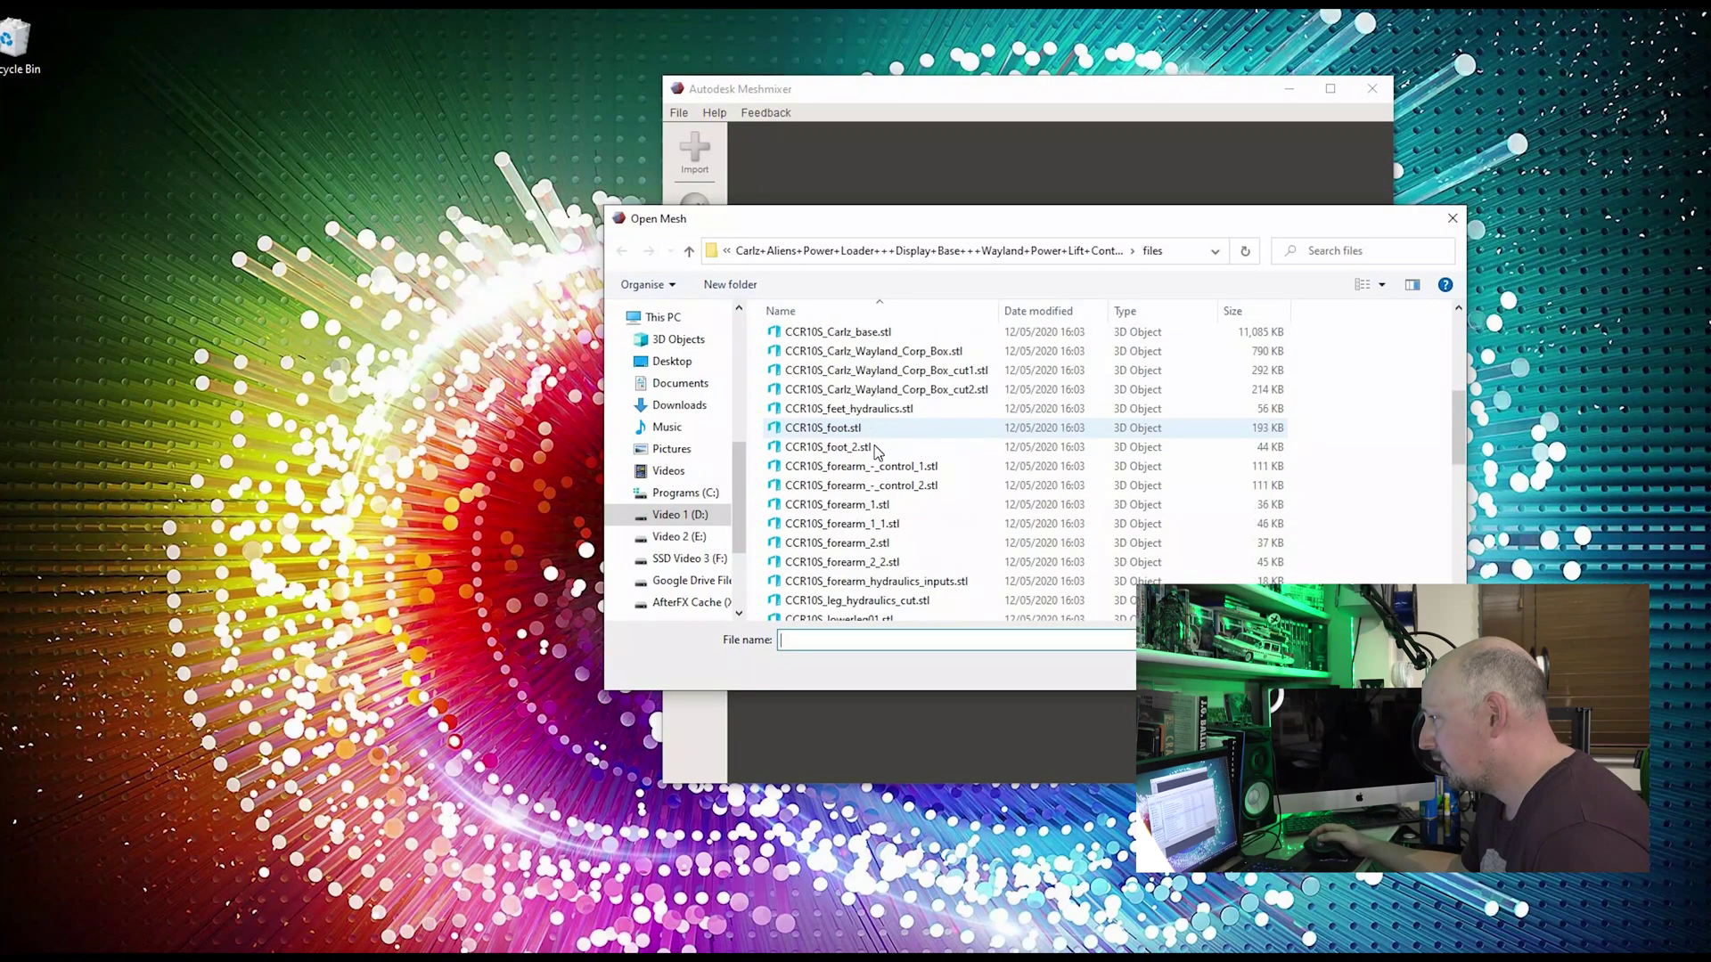
{"action": "left_click", "coordinate": [862, 452]}
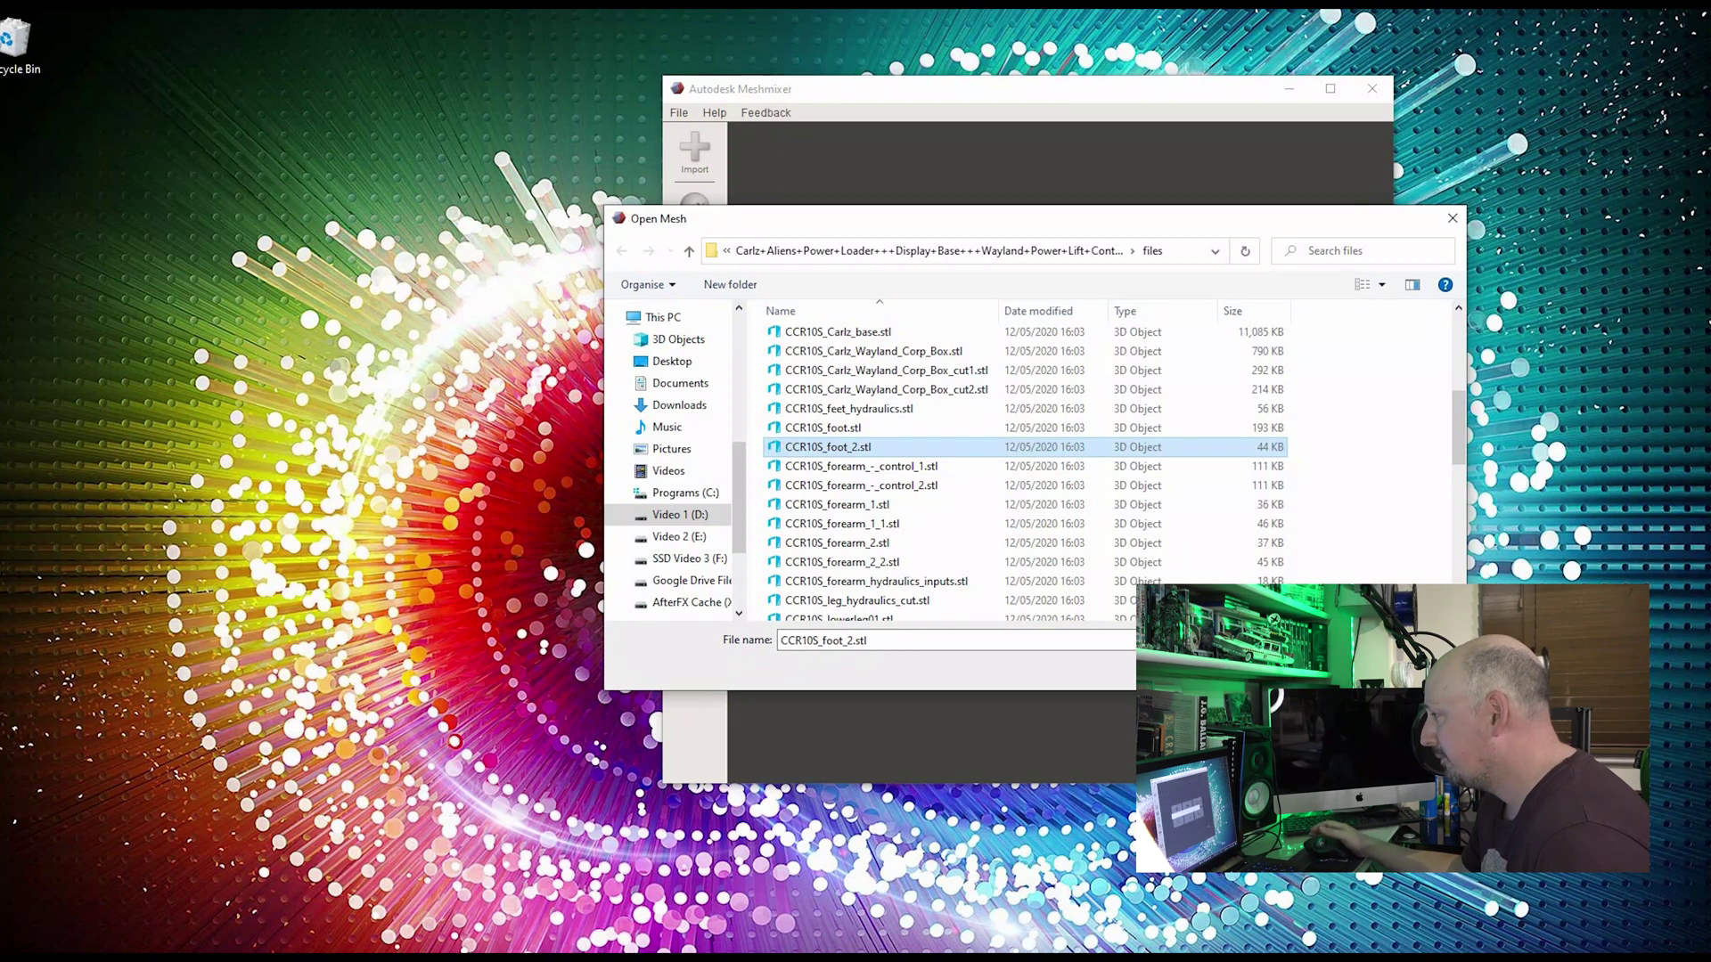
{"action": "left_click", "coordinate": [1334, 669]}
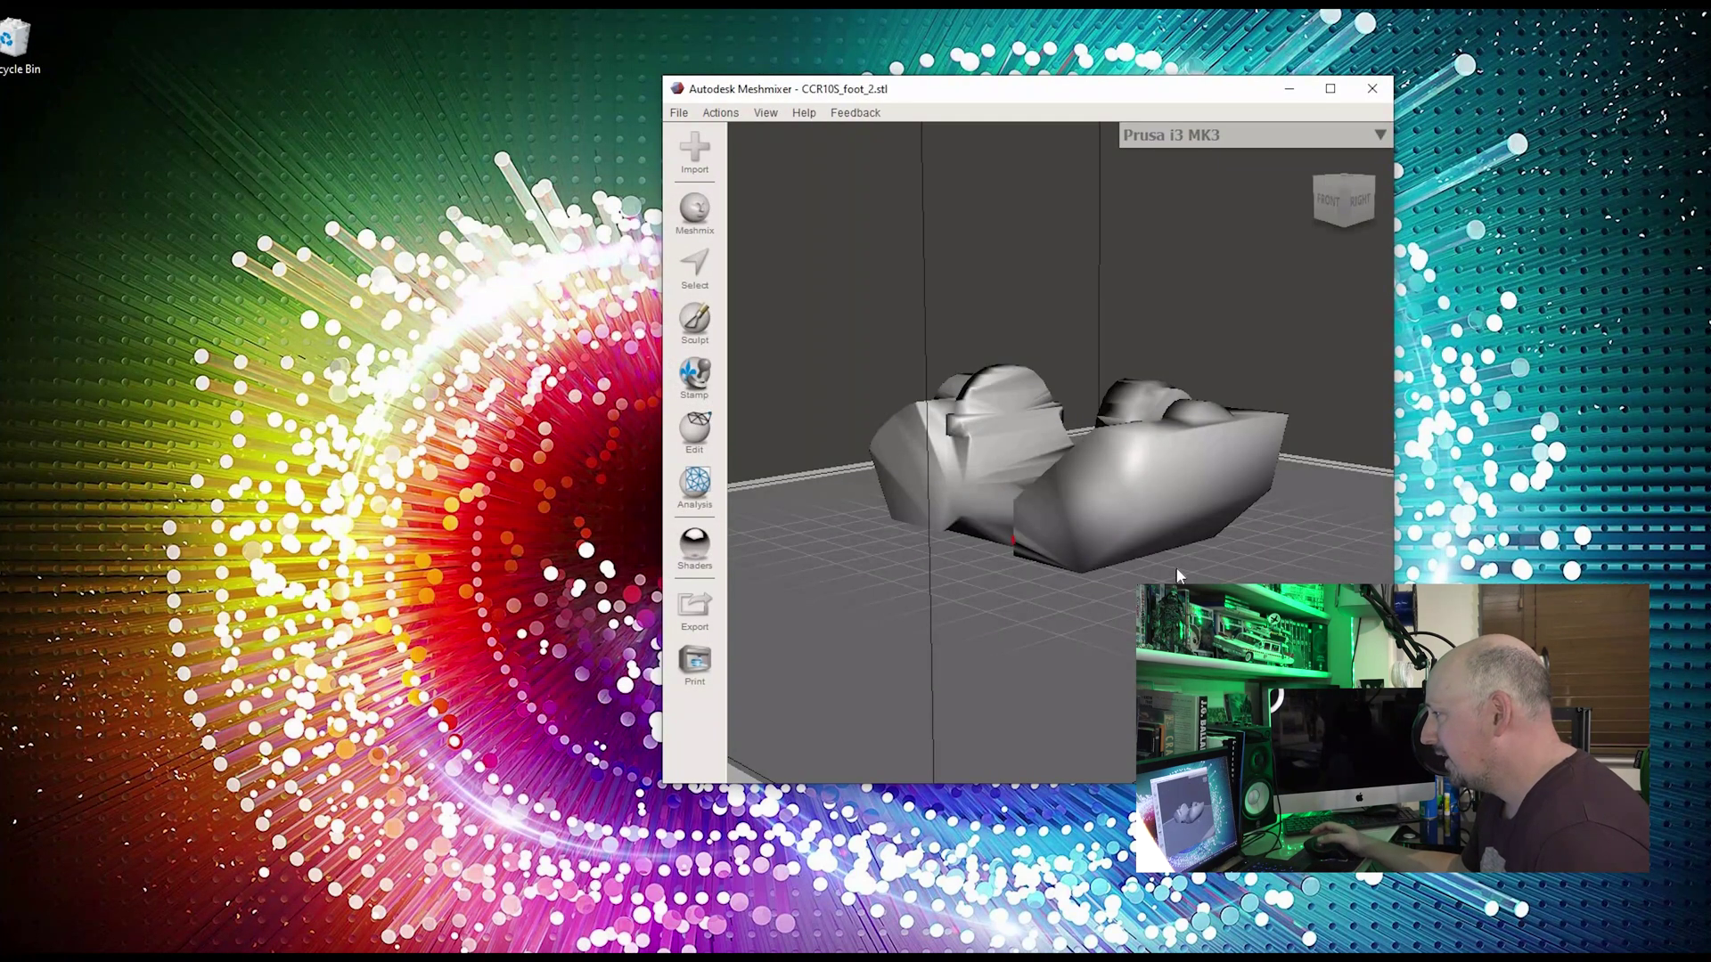
Start exporting the foot mesh in OBJ format, and leave the export without saving a file.
{"action": "right_click_drag", "start_coordinate": [1180, 588], "coordinate": [1310, 633]}
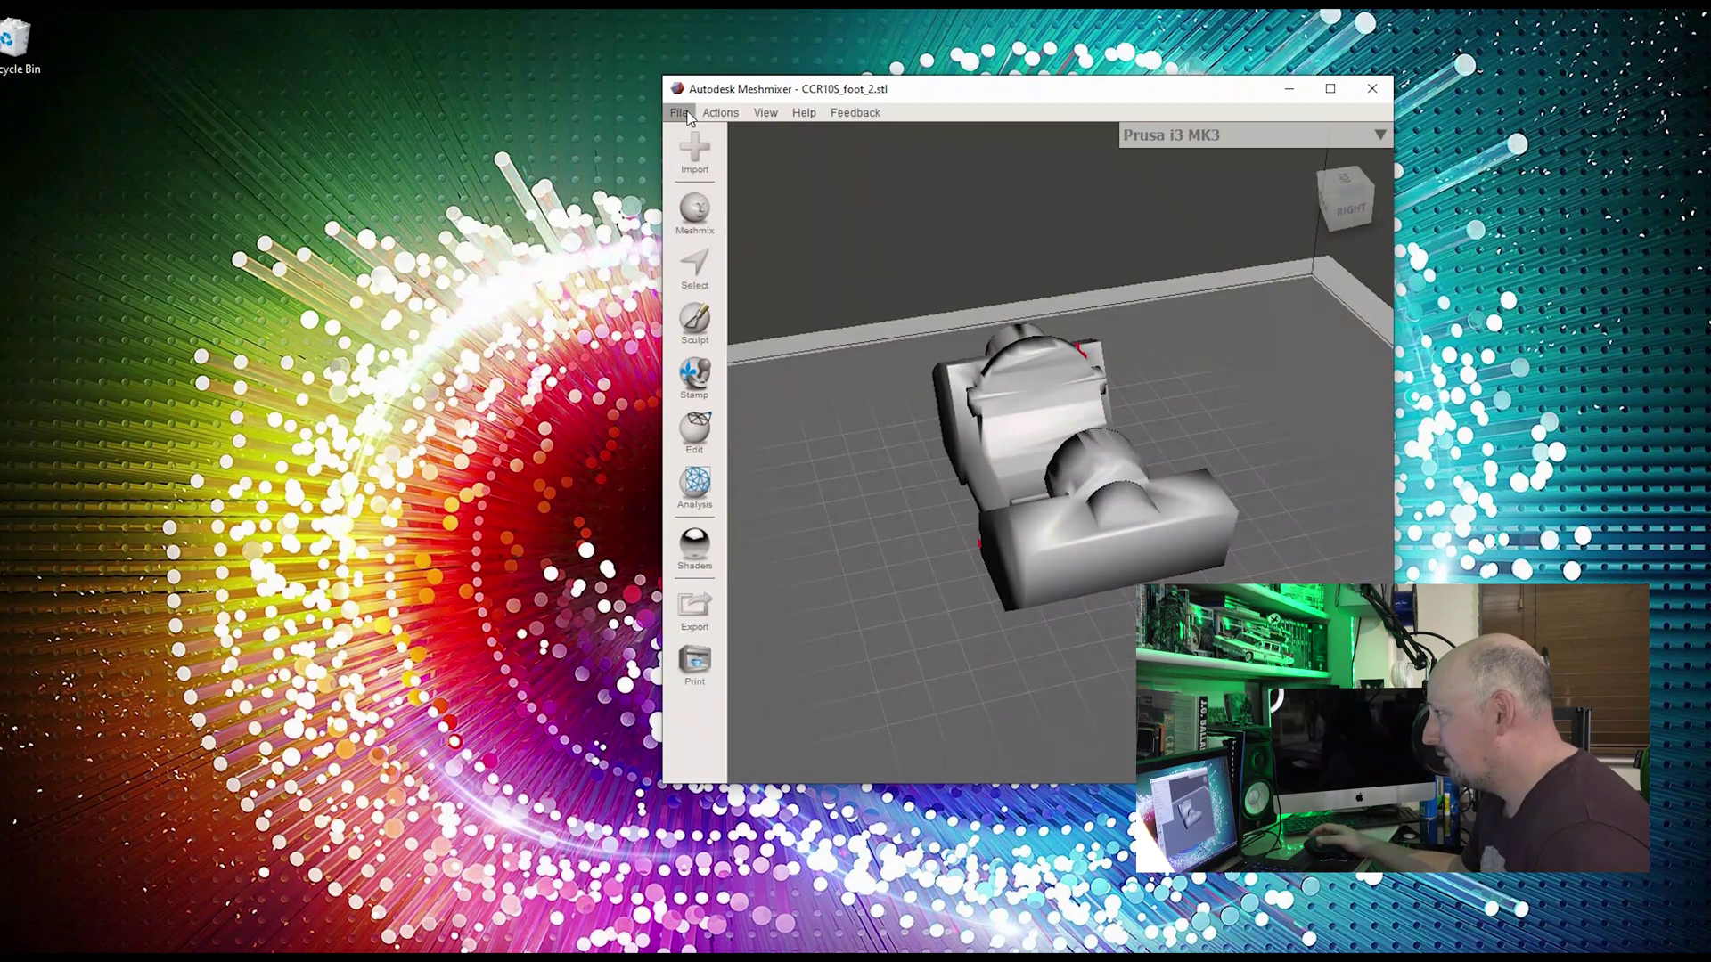
{"action": "left_click", "coordinate": [683, 114]}
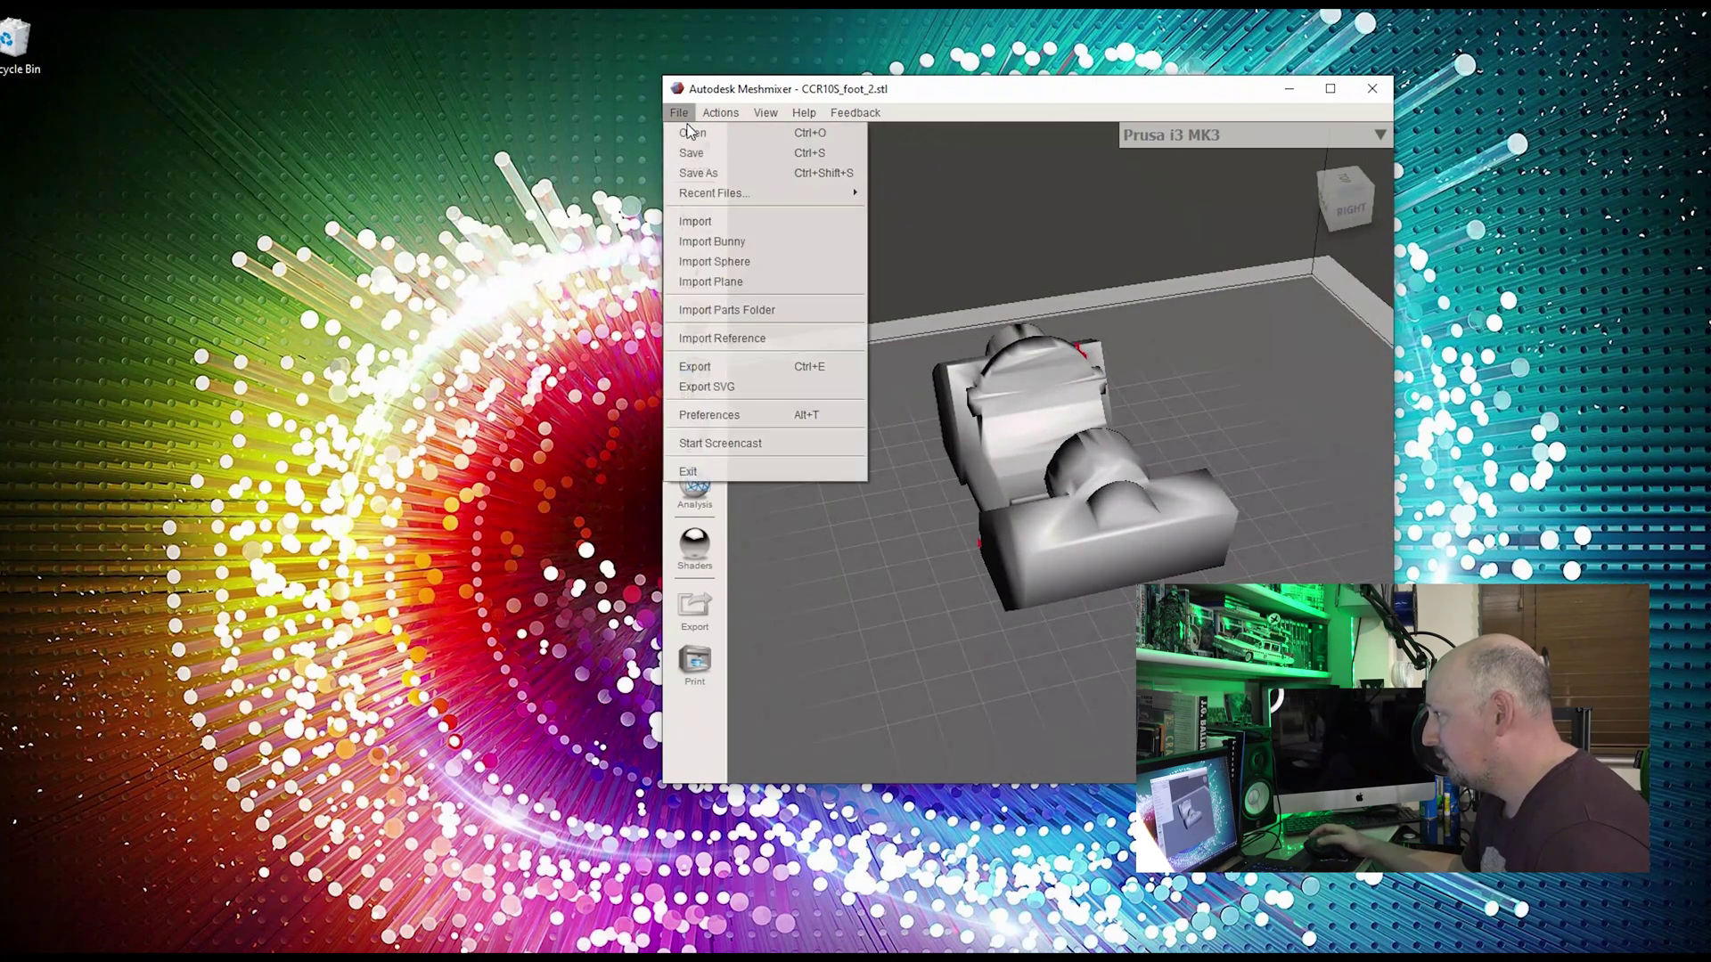
{"action": "left_click", "coordinate": [708, 365]}
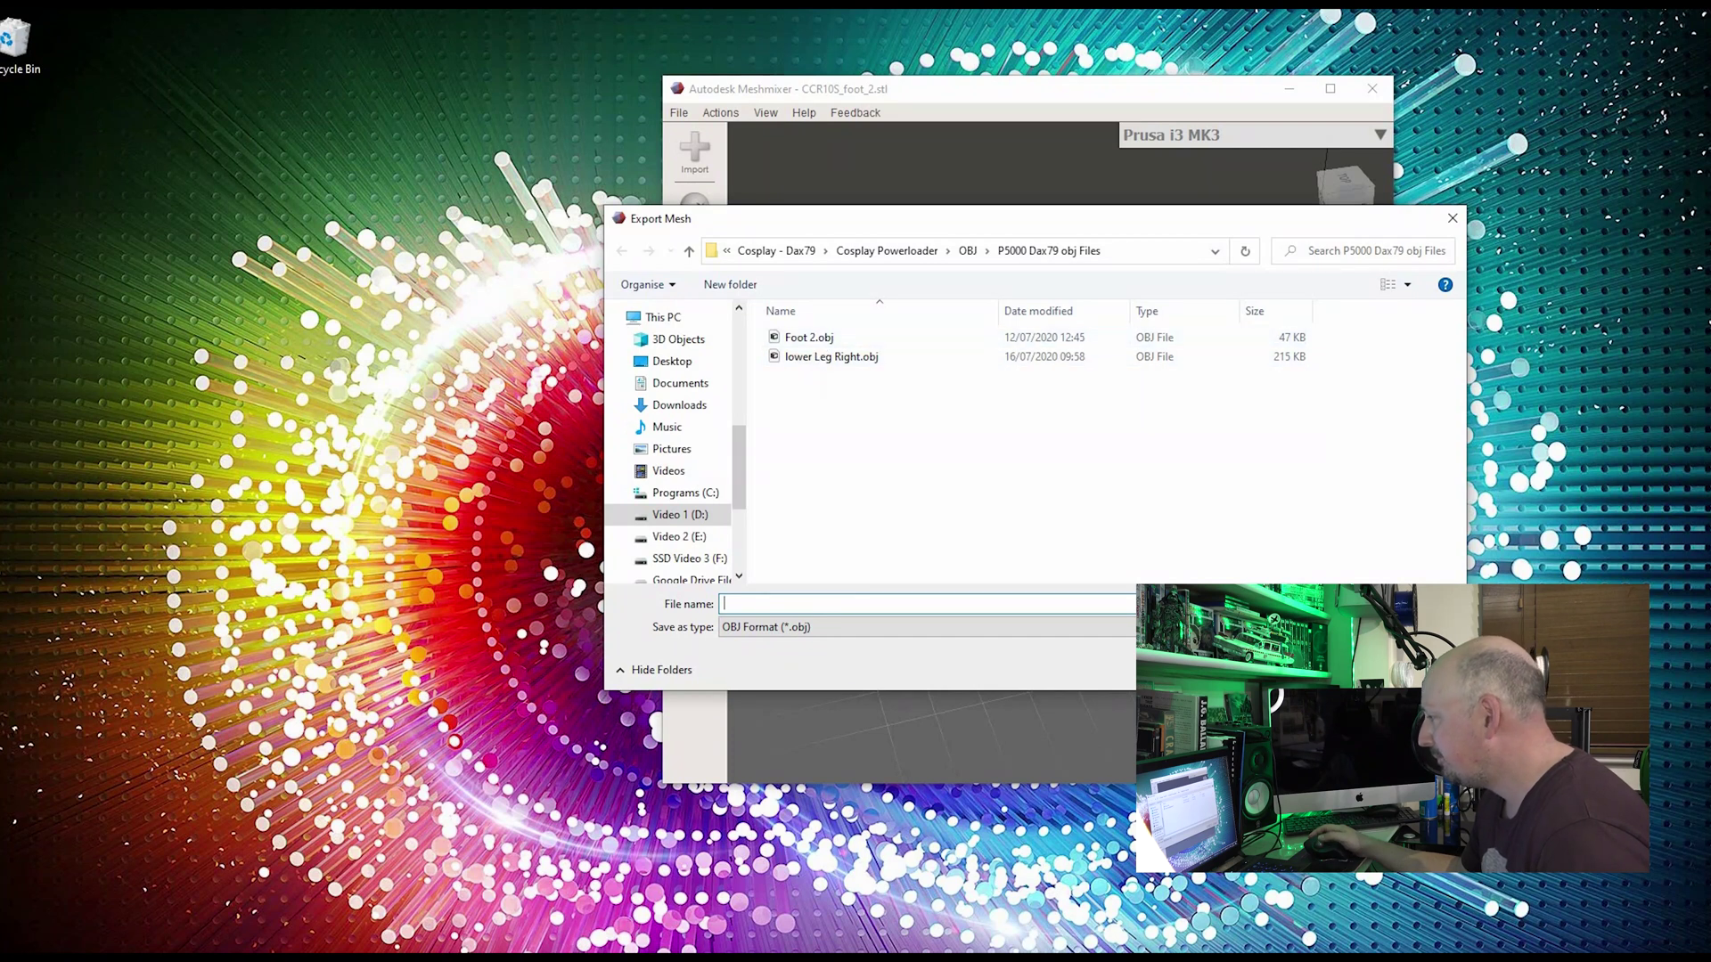
{"action": "left_click", "coordinate": [1414, 670]}
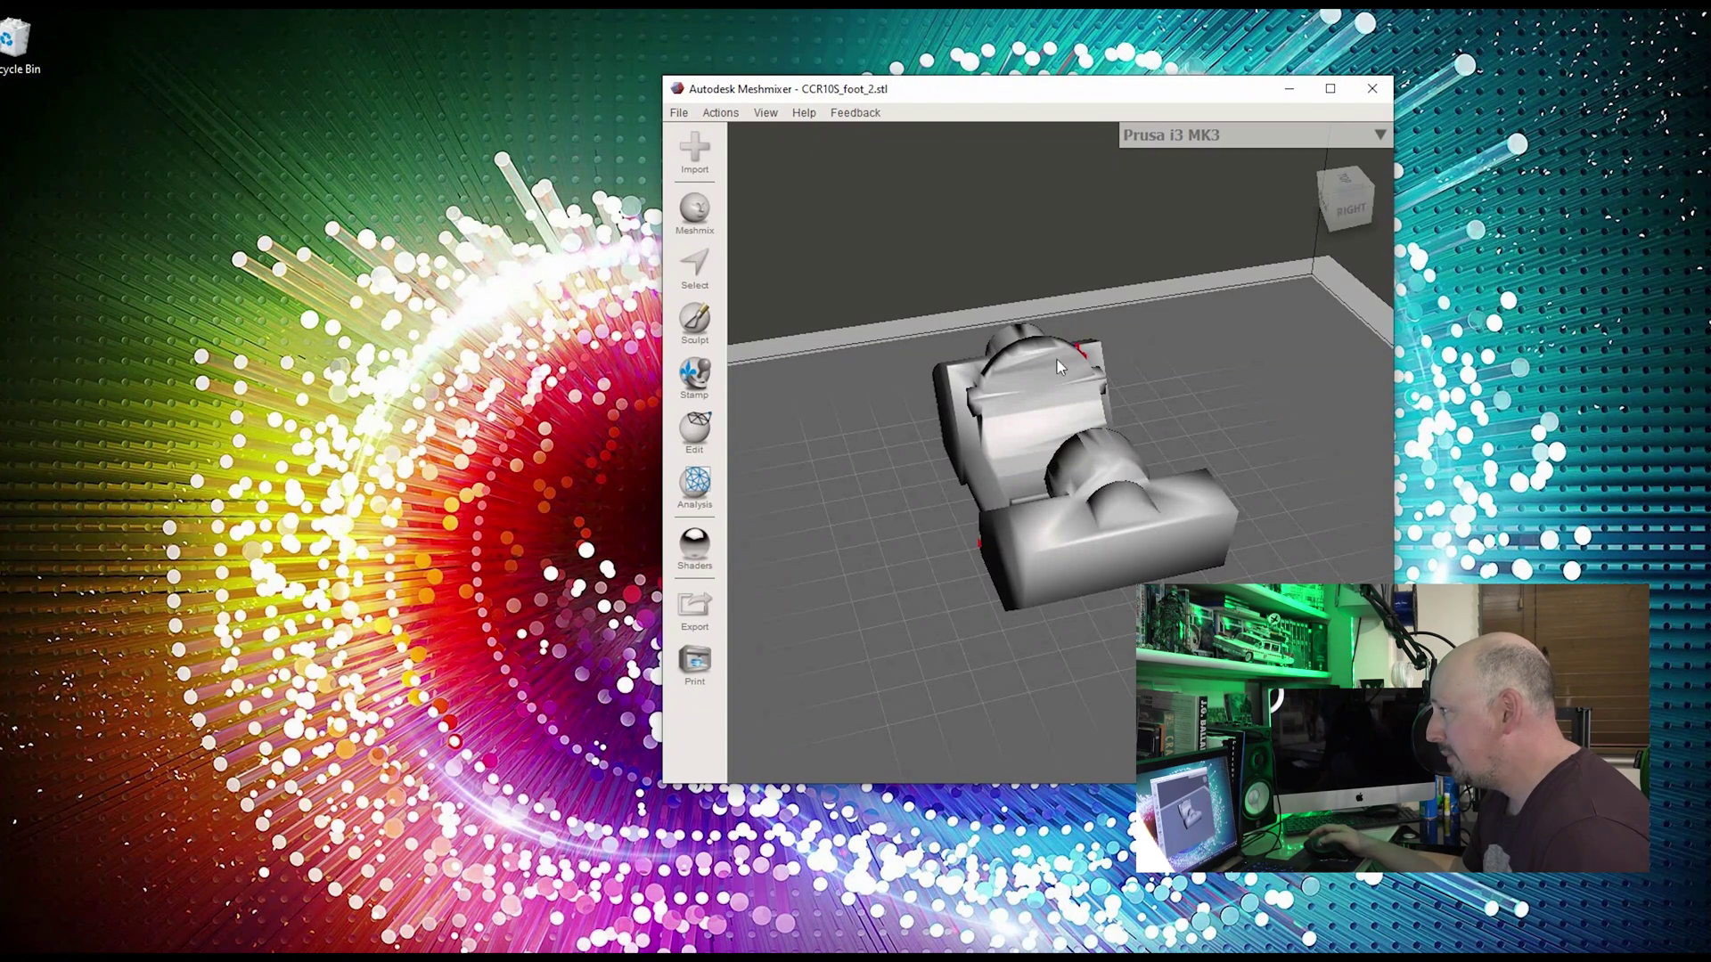
Leave Meshmixer for Pepakura Designer 3 and open Foot 2.obj from the P5000 Dax79 obj Files folder, skipping the model coordinate adjustment.
{"action": "left_click", "coordinate": [1362, 87]}
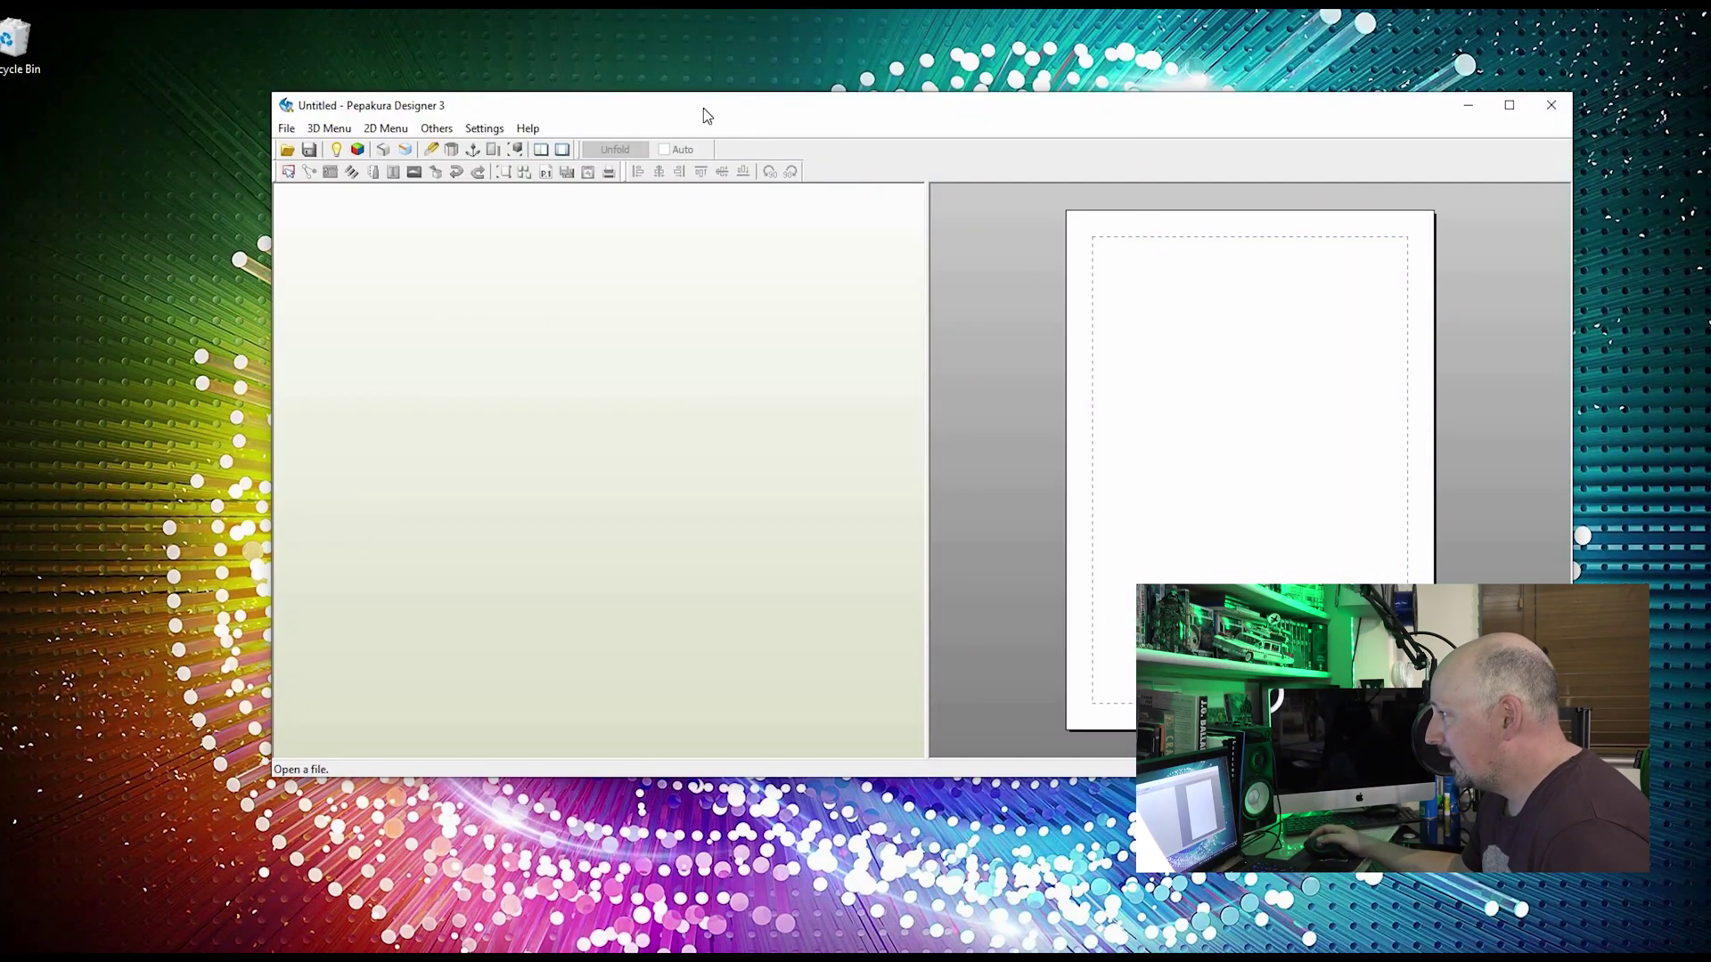
{"action": "mouse_move", "coordinate": [660, 100]}
{"action": "left_mouse_down"}
{"action": "mouse_move", "coordinate": [580, 99]}
{"action": "mouse_move", "coordinate": [633, 99]}
{"action": "left_mouse_up"}
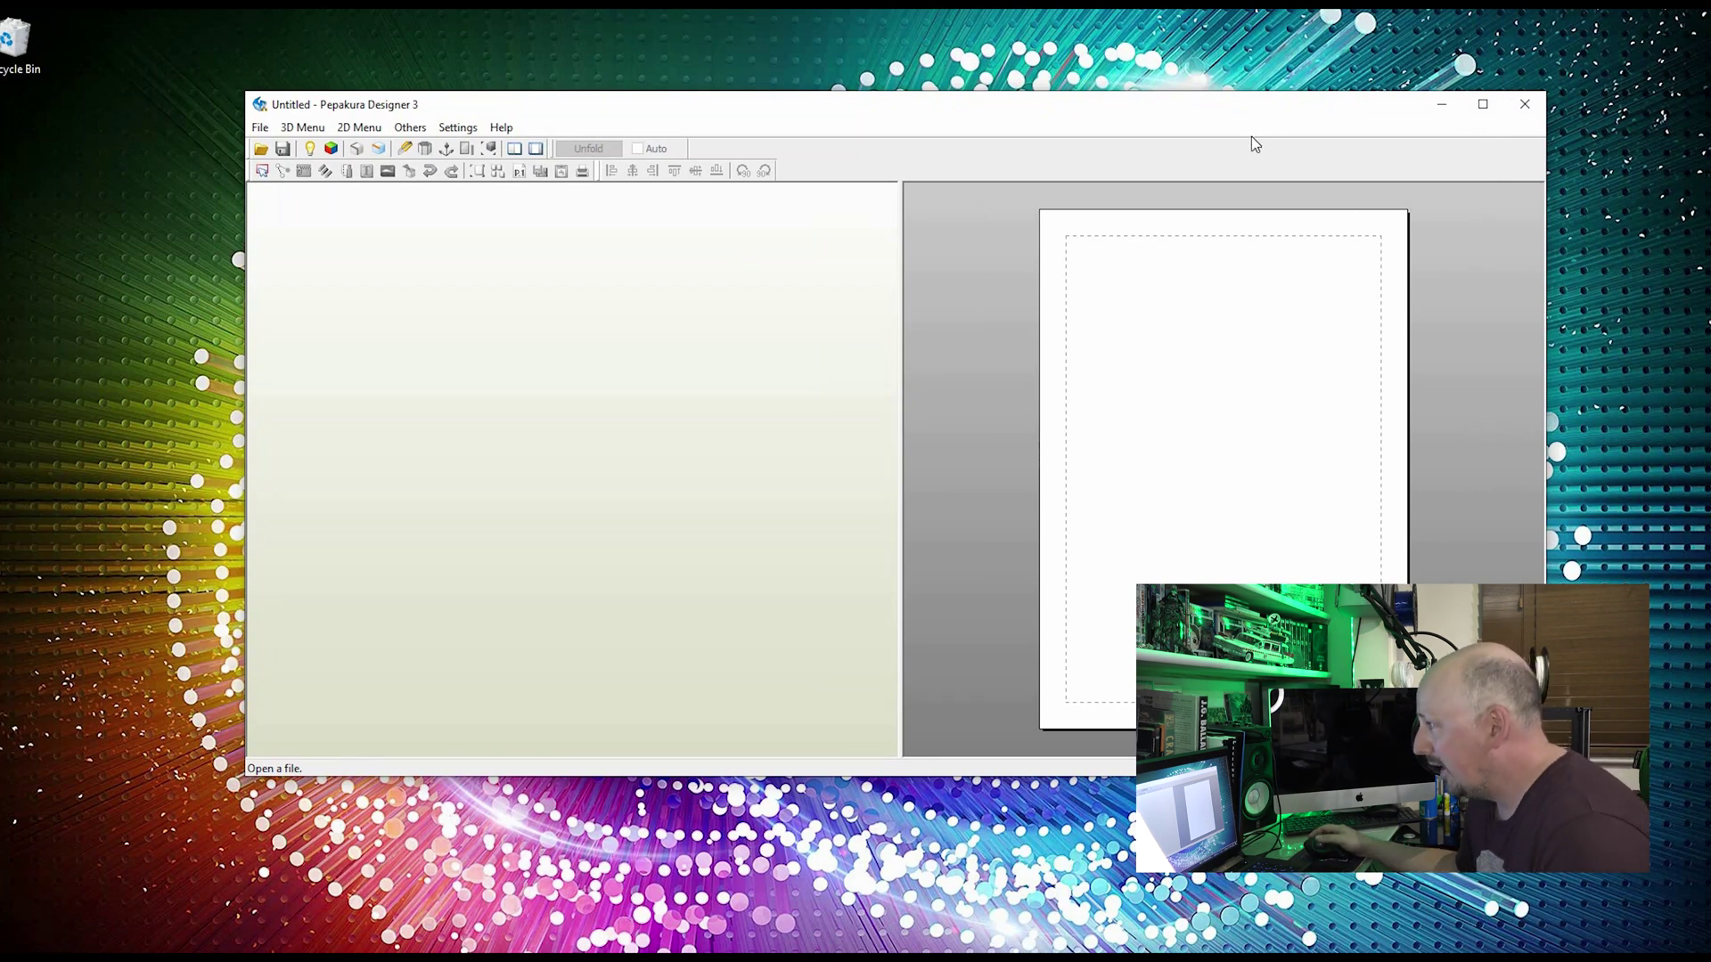
{"action": "left_click", "coordinate": [267, 153]}
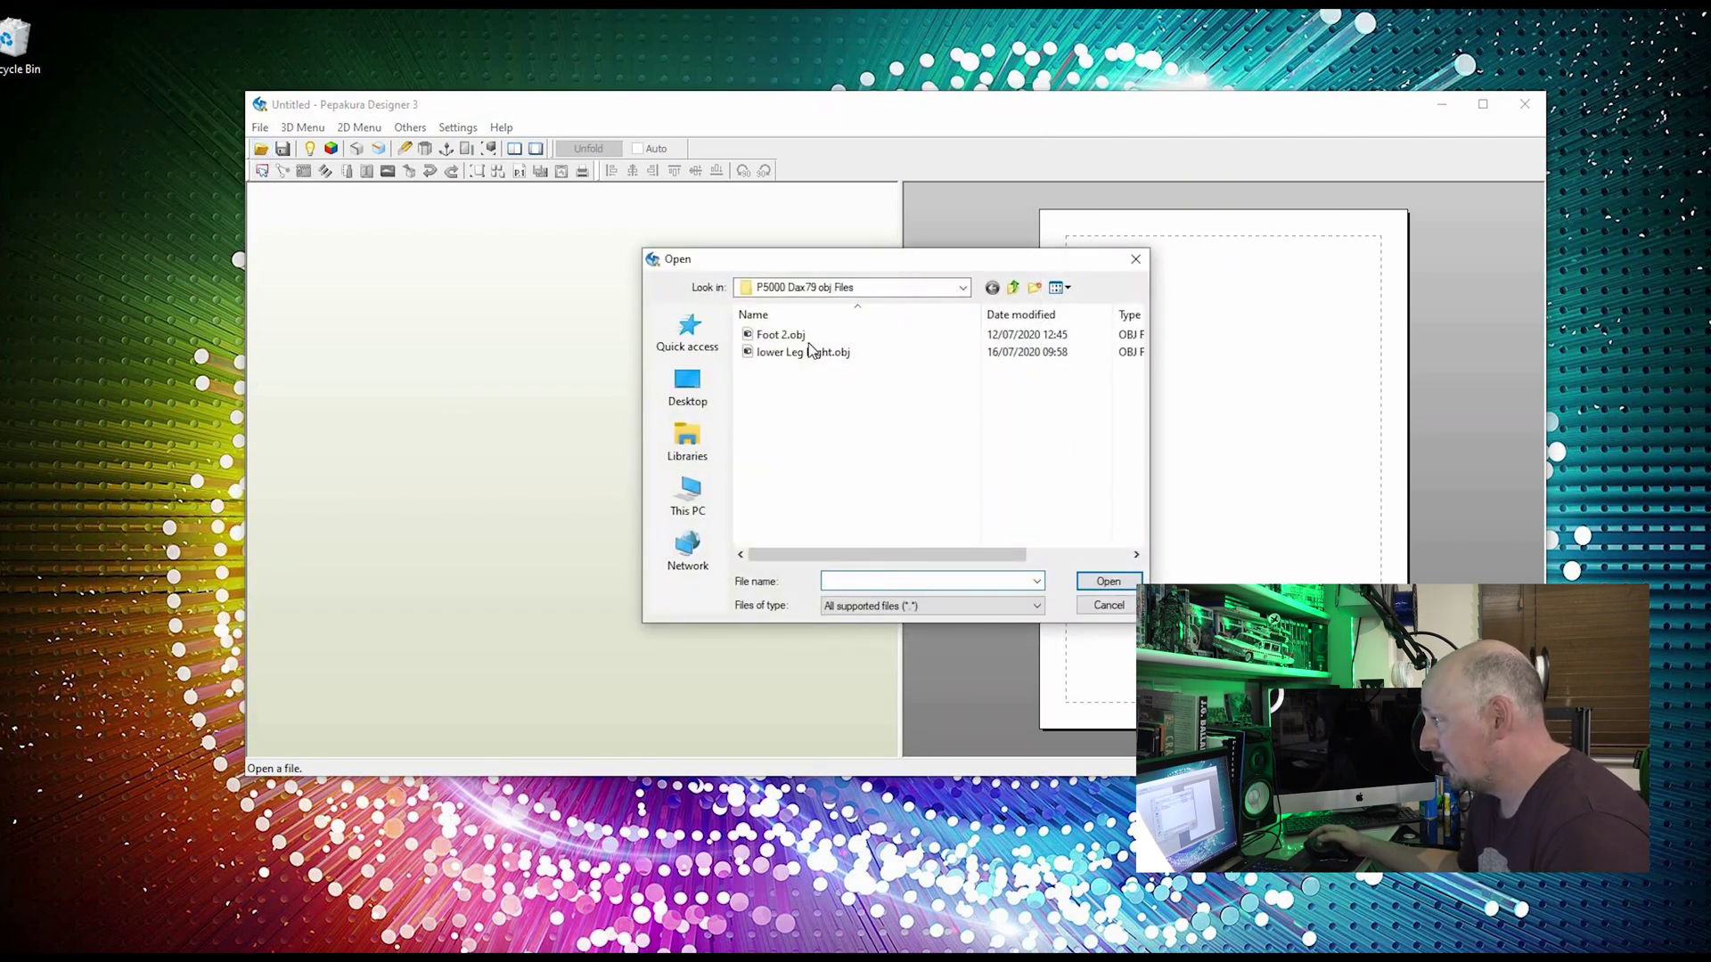
{"action": "left_click", "coordinate": [793, 337]}
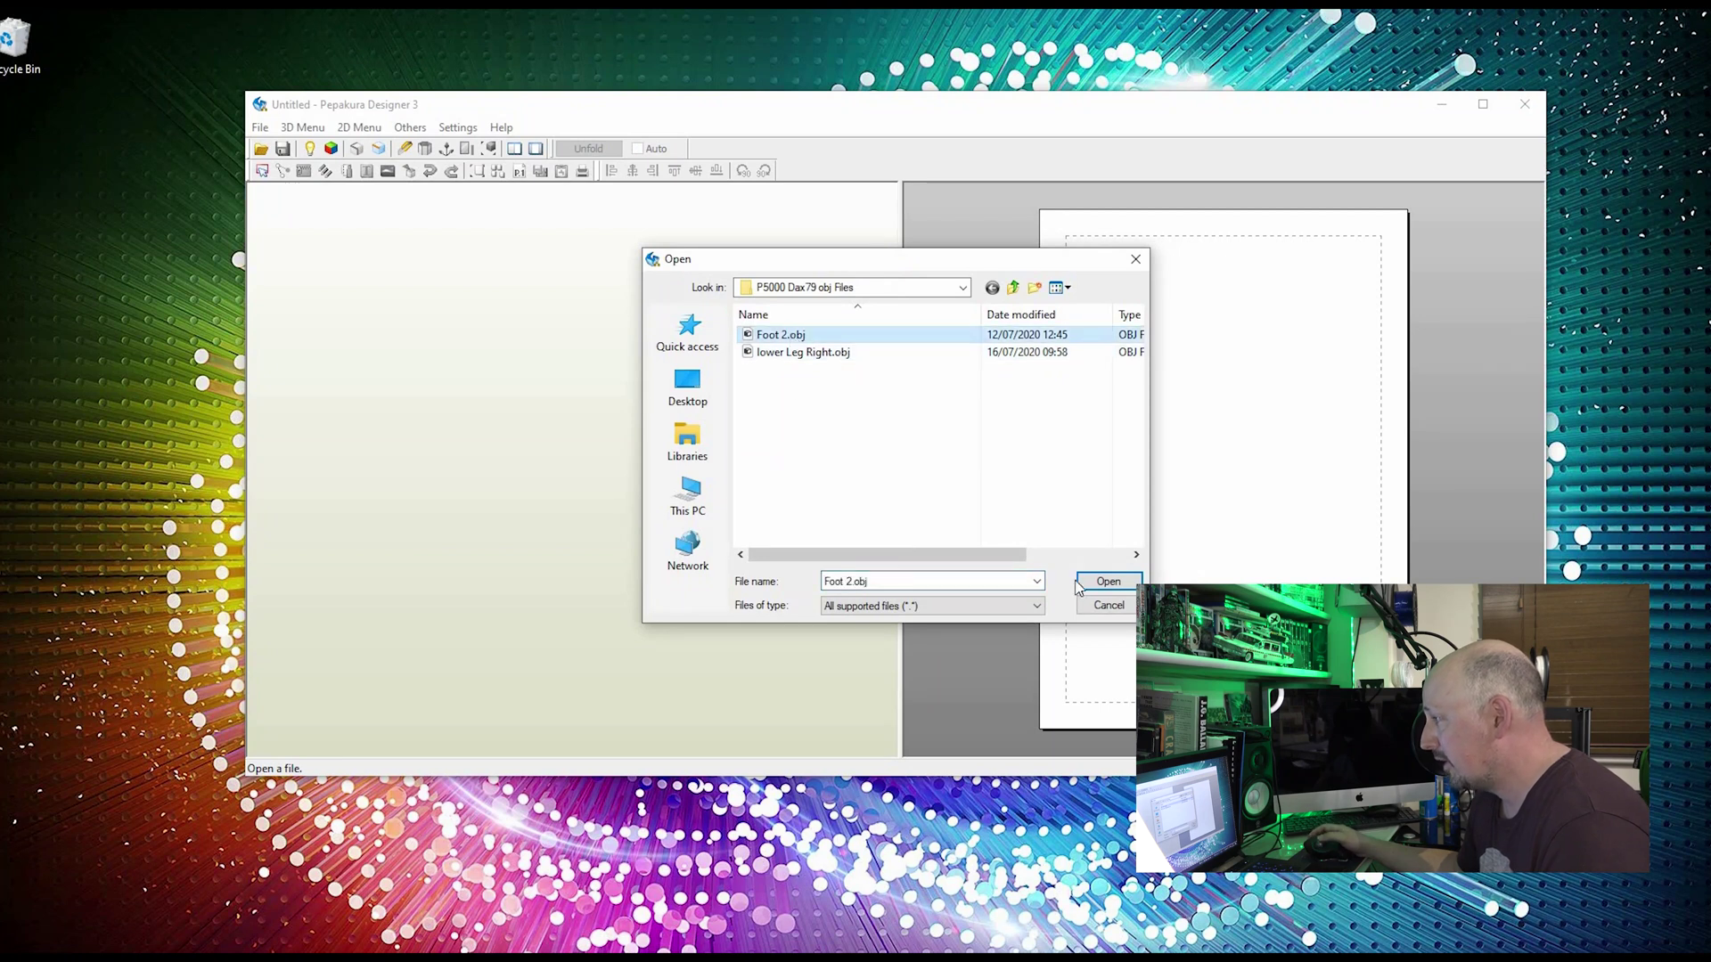
{"action": "left_click", "coordinate": [1103, 584]}
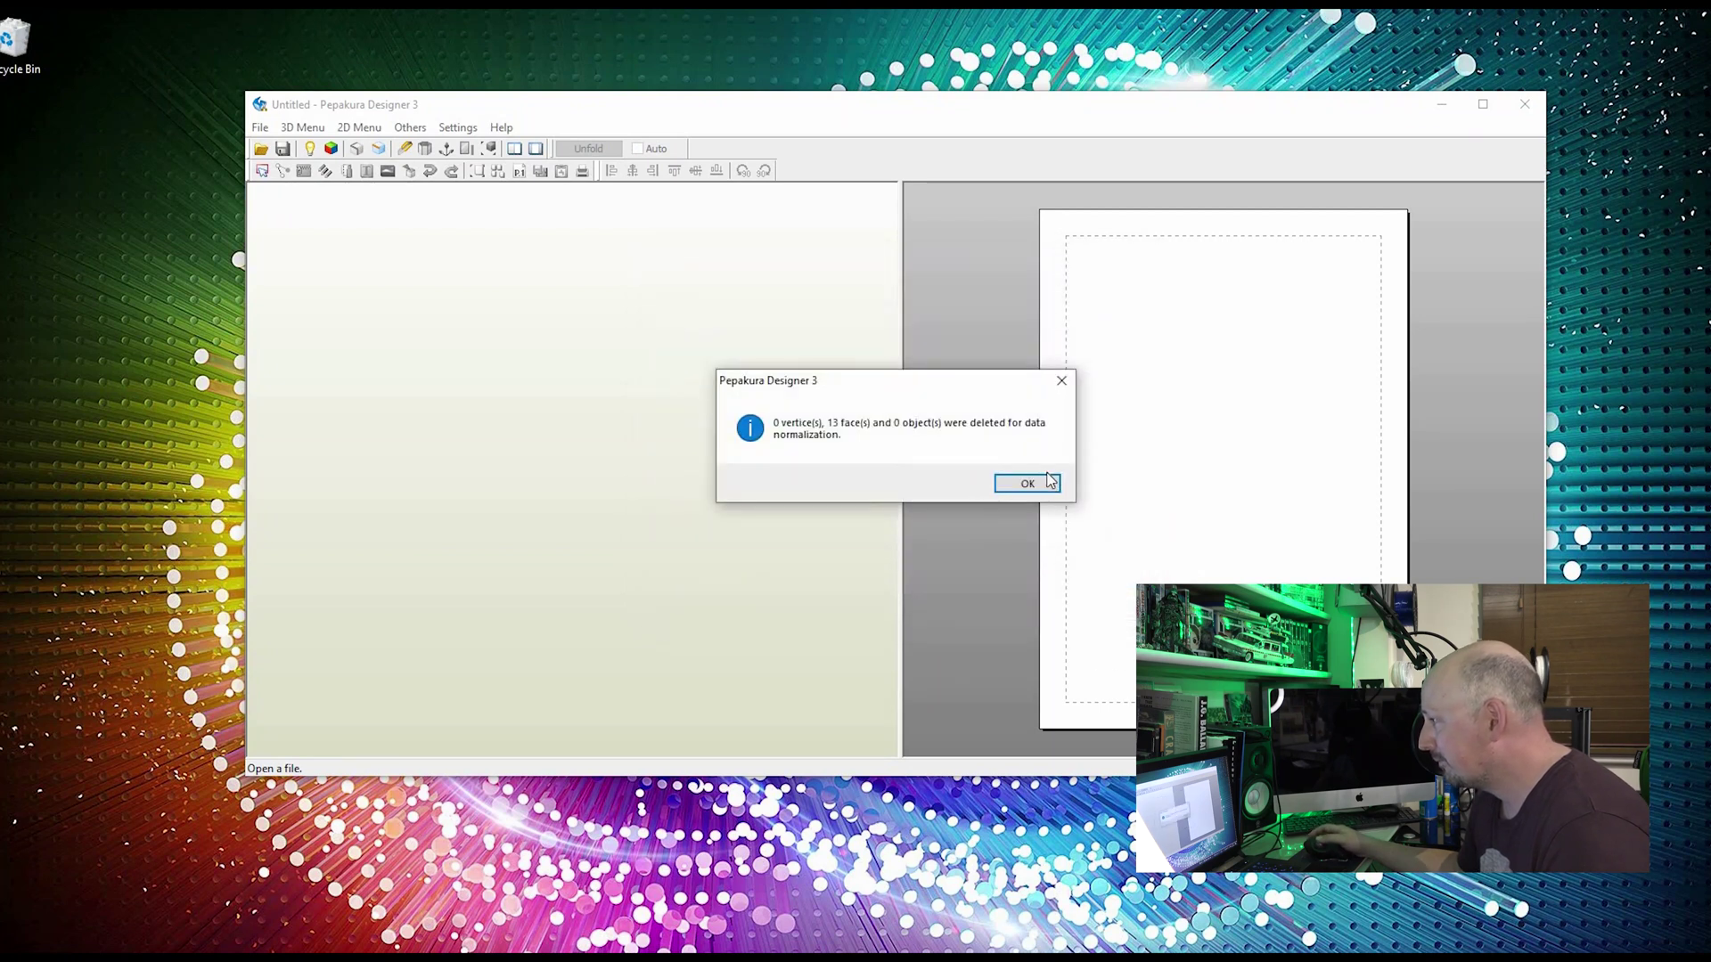
{"action": "left_click", "coordinate": [1049, 481]}
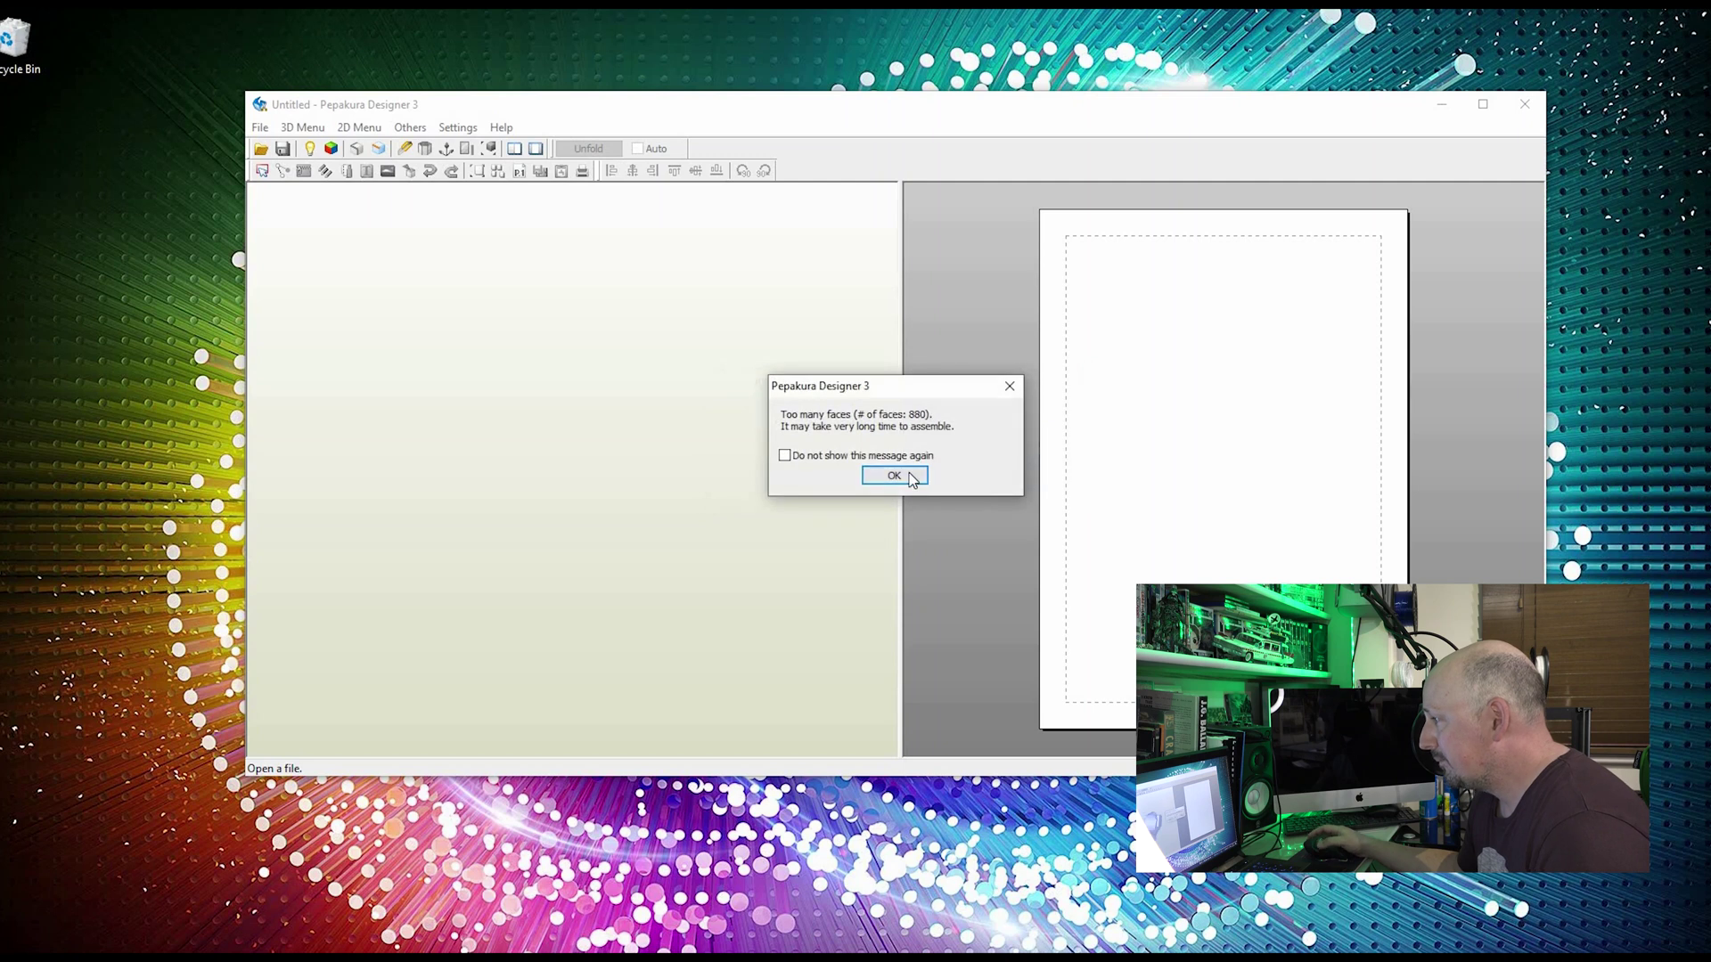
{"action": "left_click", "coordinate": [911, 478]}
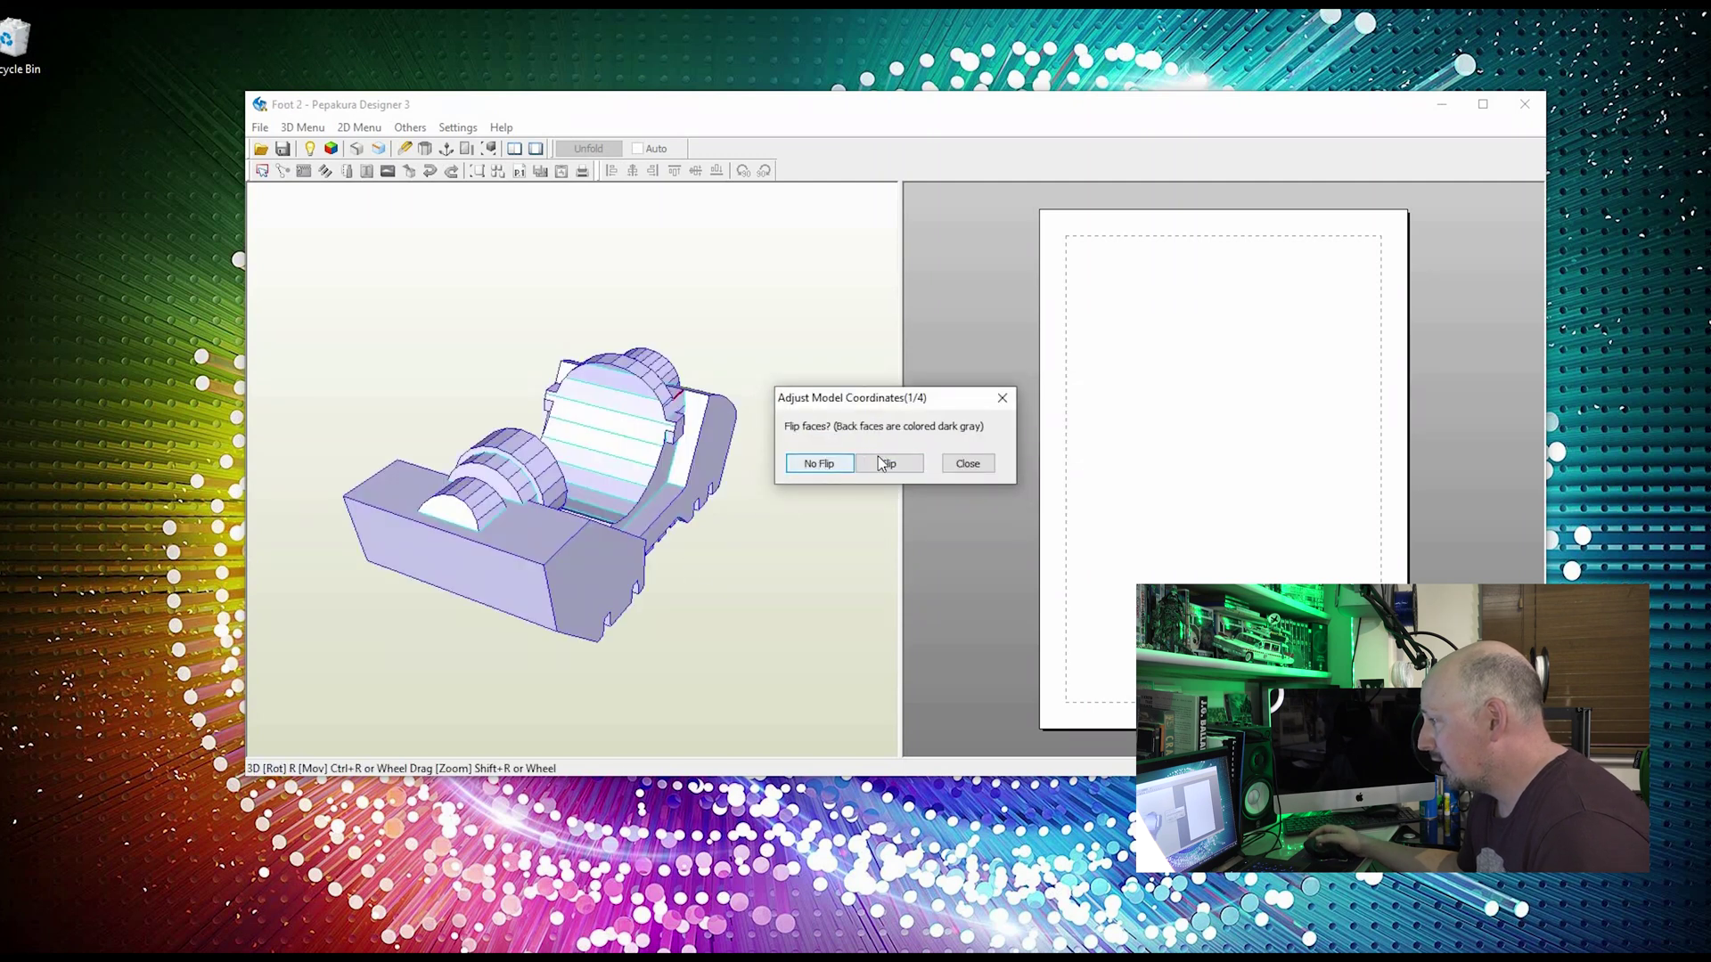
{"action": "left_click", "coordinate": [967, 463]}
Unfold the foot model using a manual parts layout with an assembled height of 280 mm.
{"action": "right_click_drag", "start_coordinate": [593, 461], "coordinate": [545, 432]}
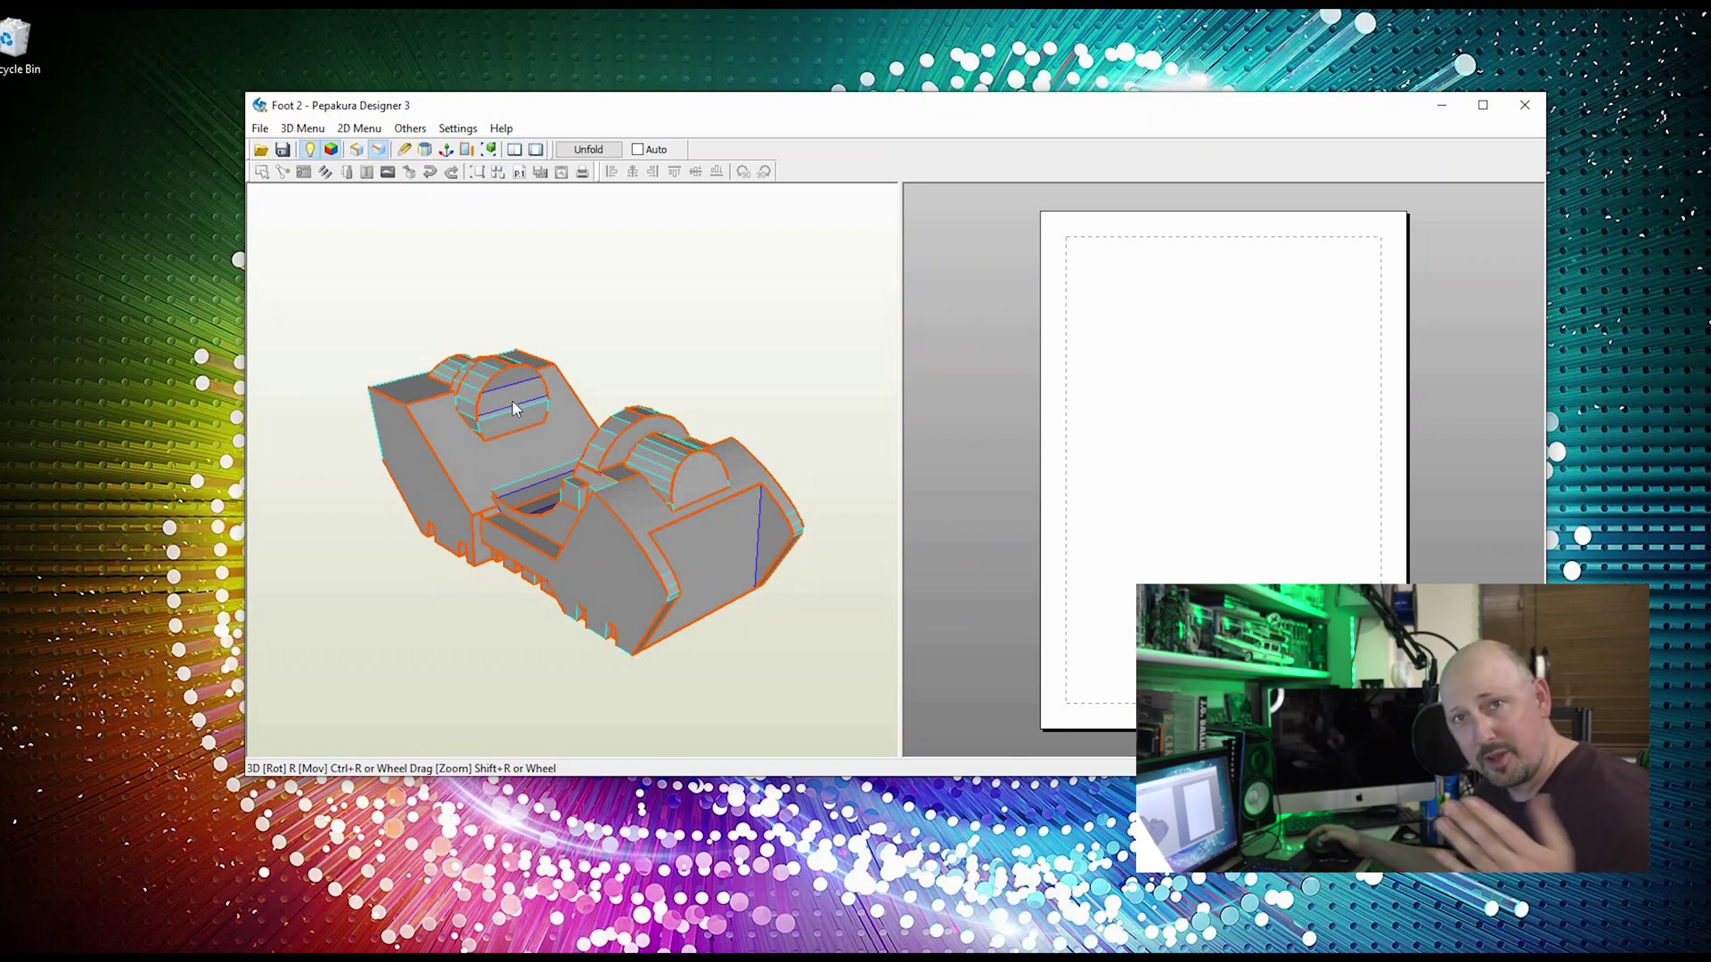
{"action": "right_click_drag", "start_coordinate": [557, 404], "coordinate": [562, 294]}
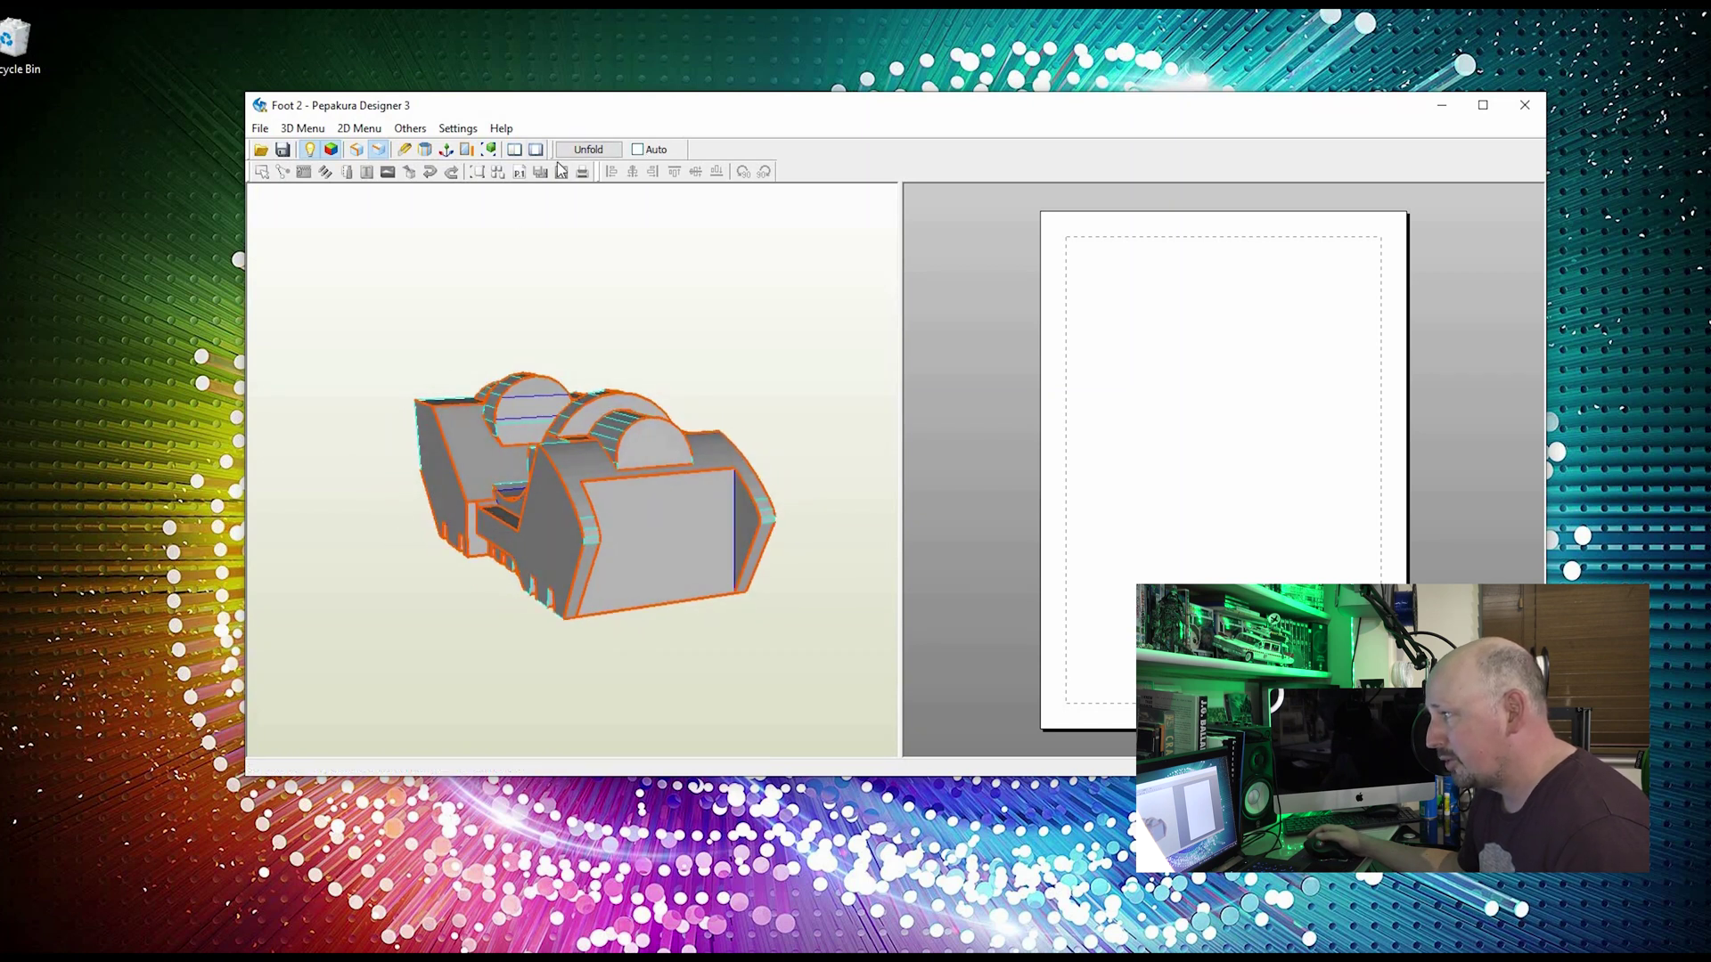
{"action": "left_click", "coordinate": [613, 151]}
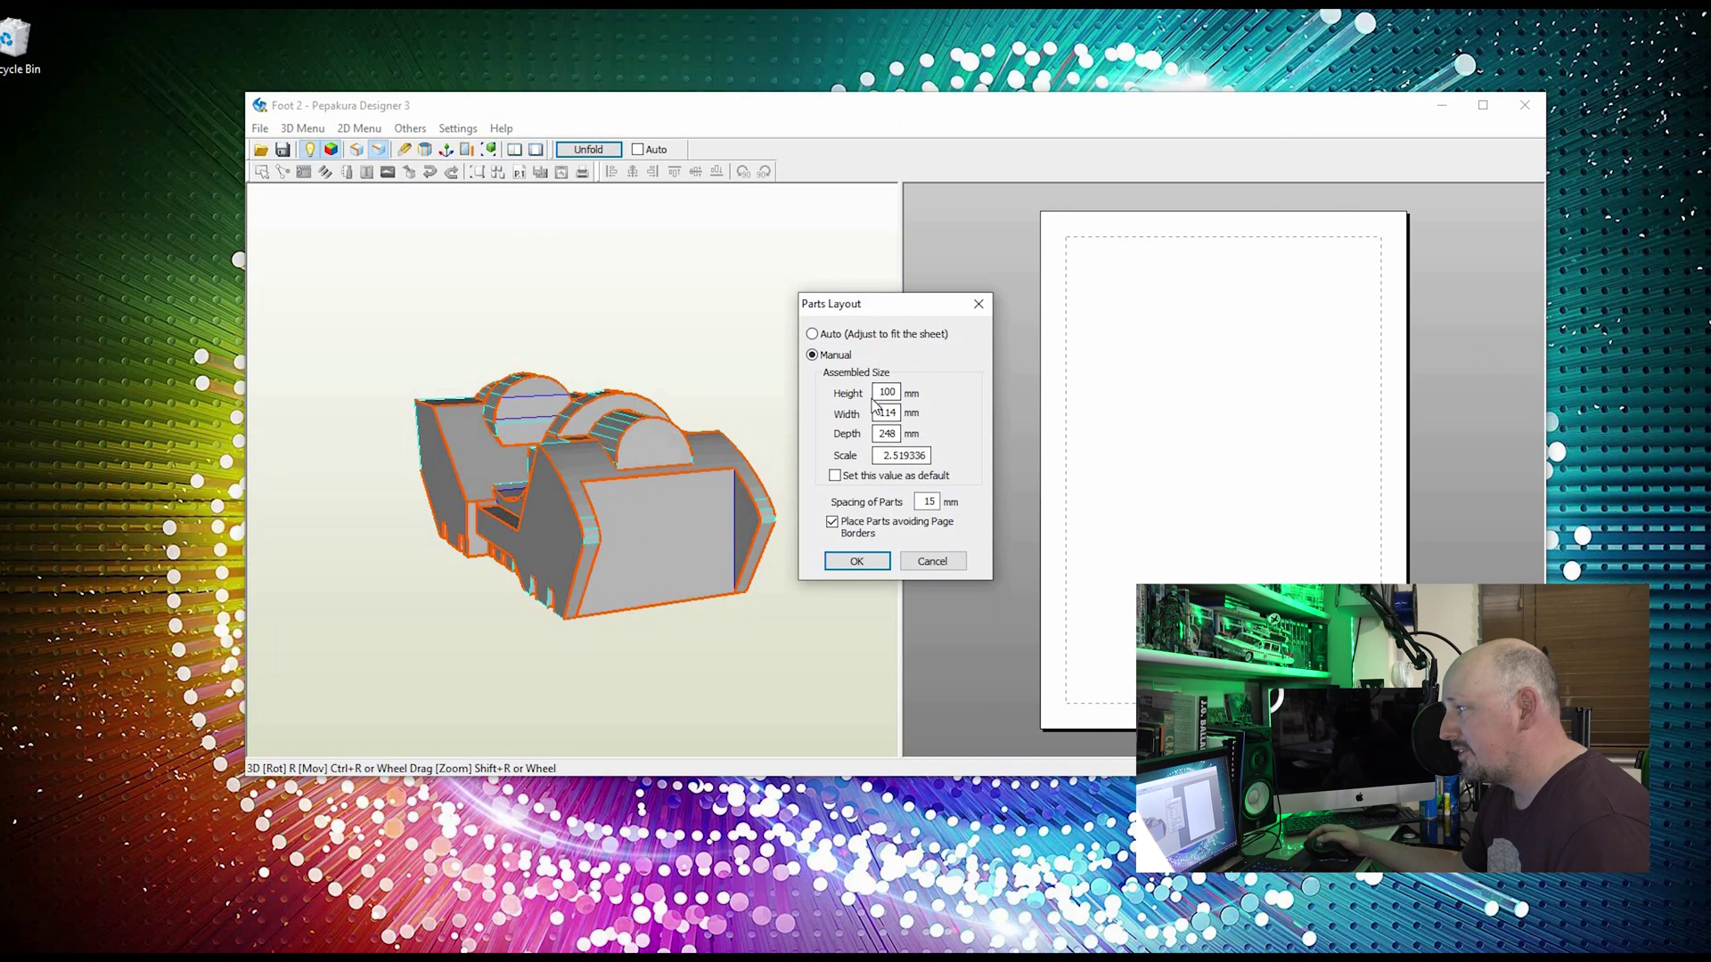
{"action": "double_click", "coordinate": [885, 458]}
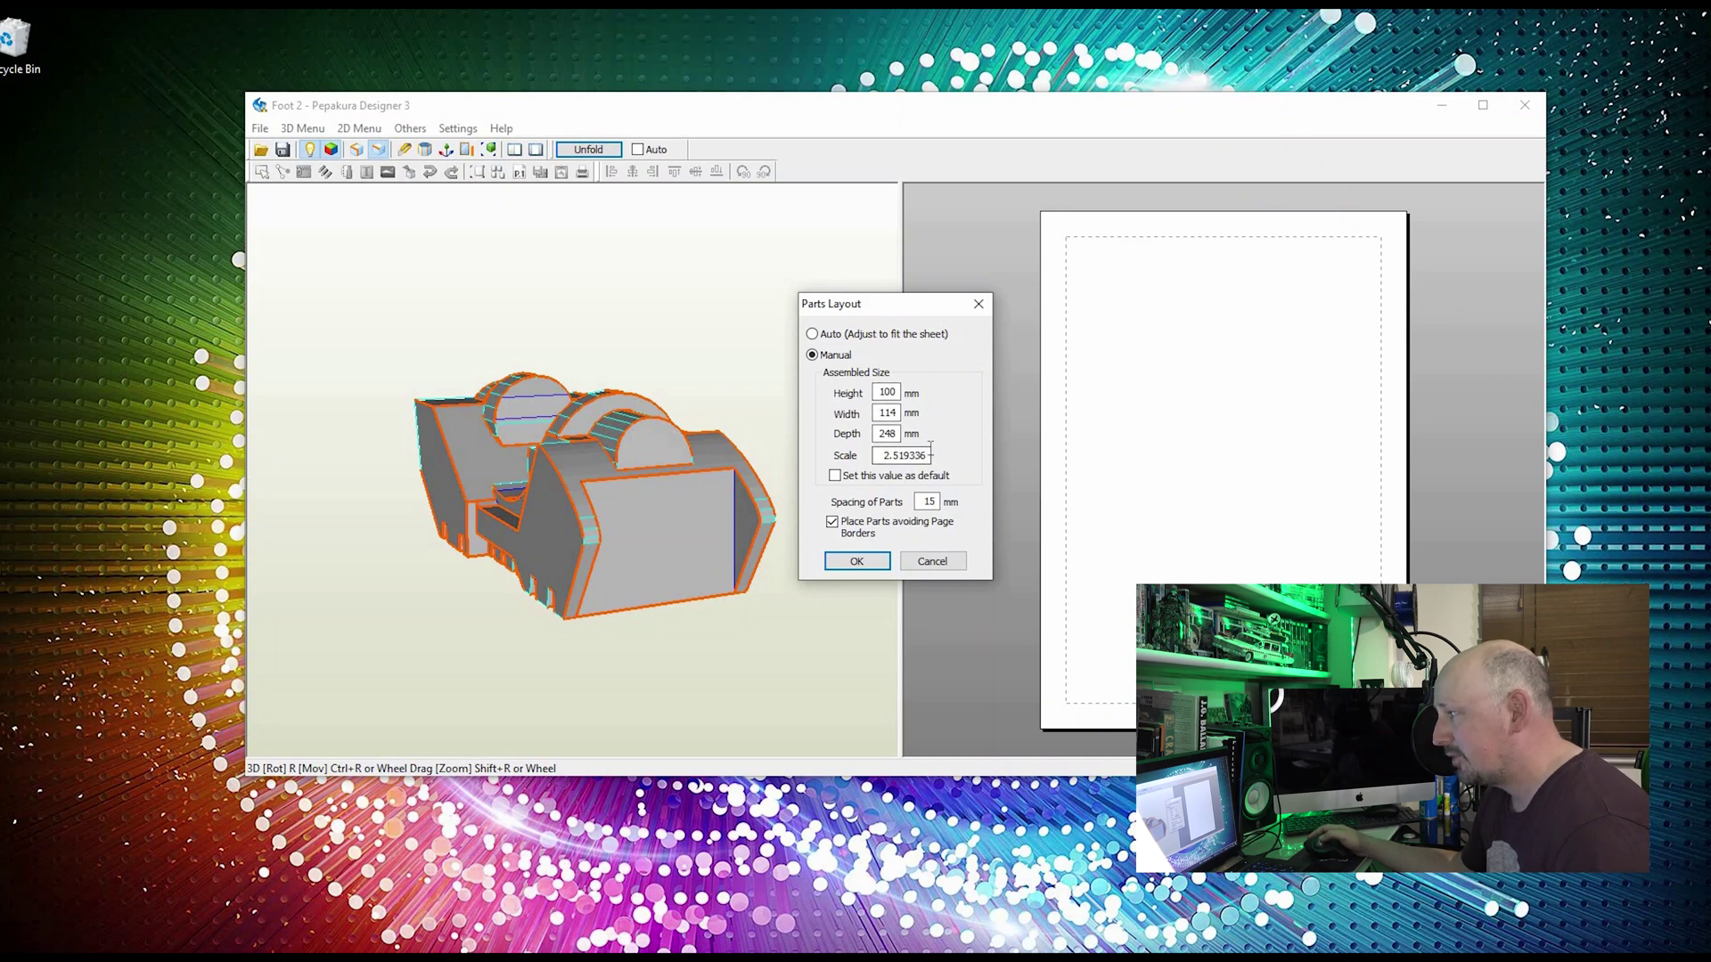
{"action": "double_click", "coordinate": [905, 392]}
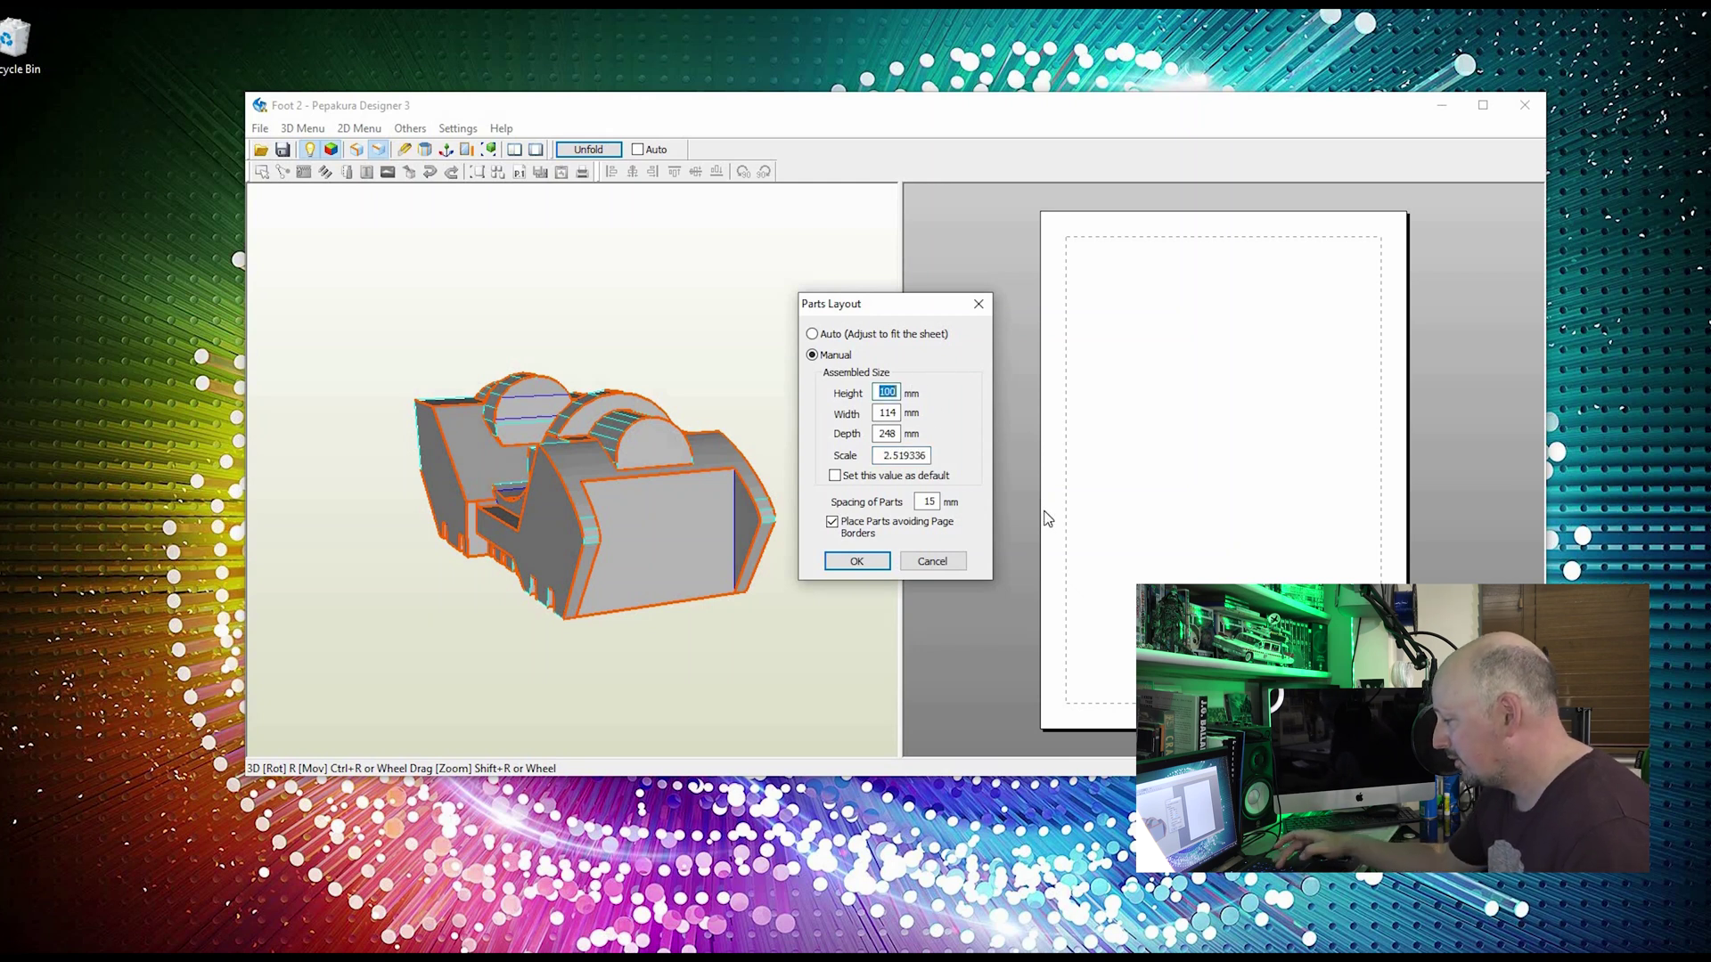
{"action": "type", "text": "280"}
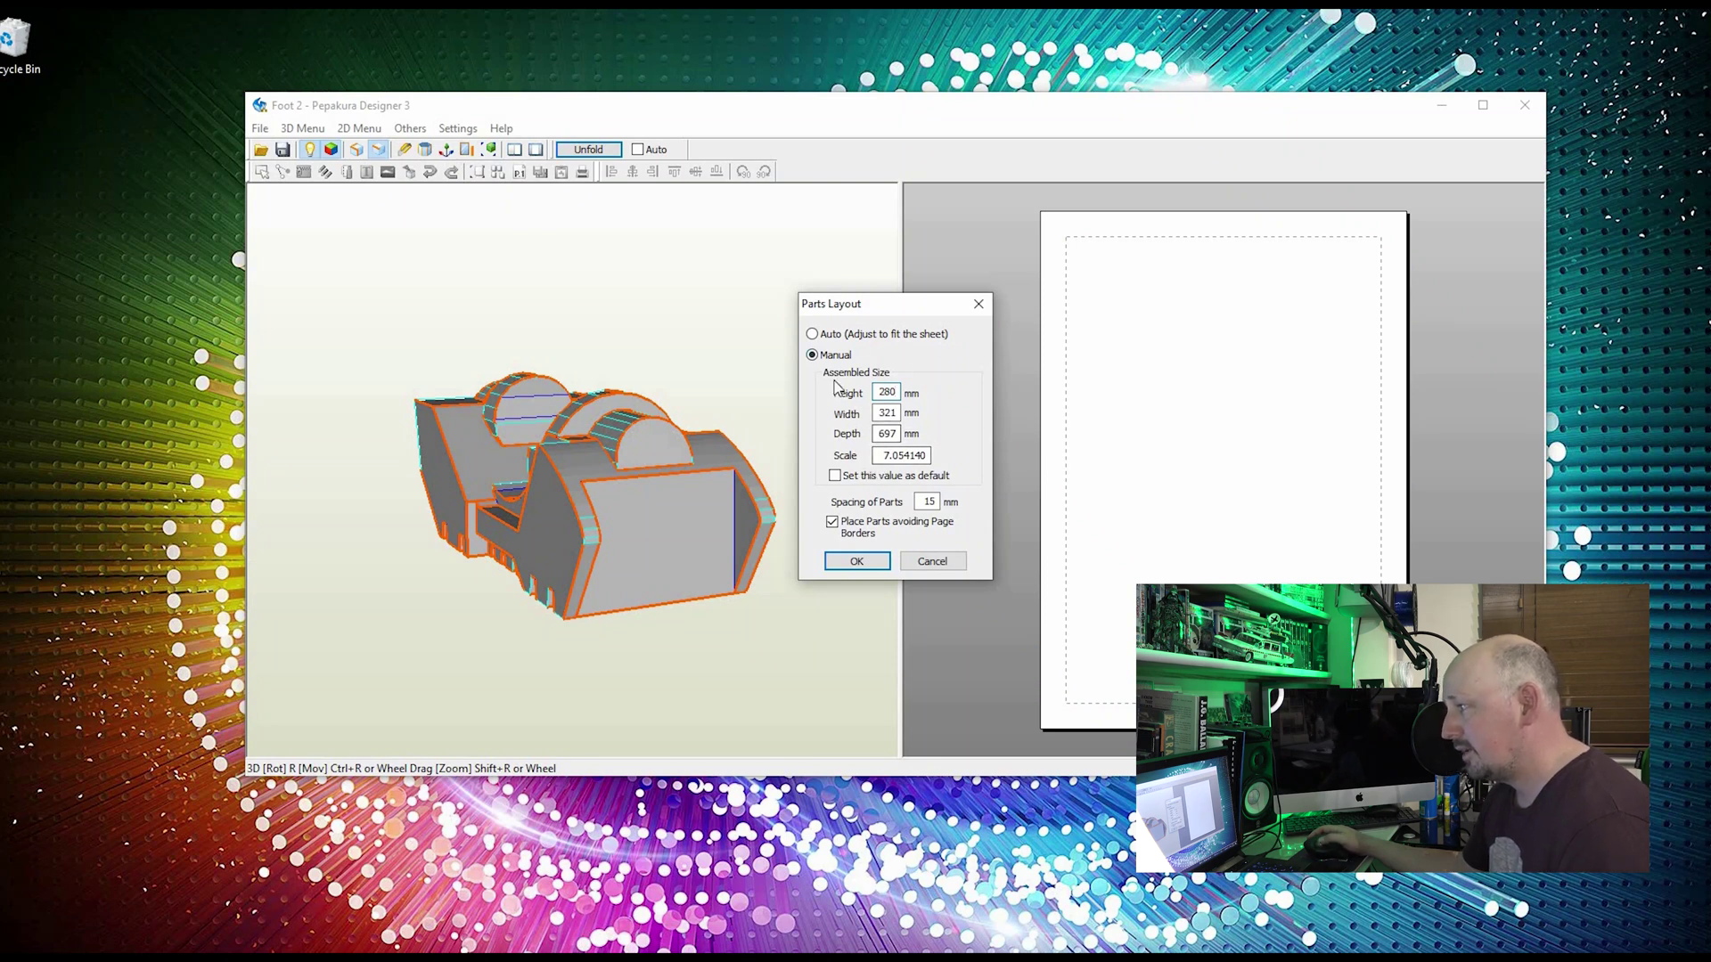
{"action": "double_click", "coordinate": [883, 456]}
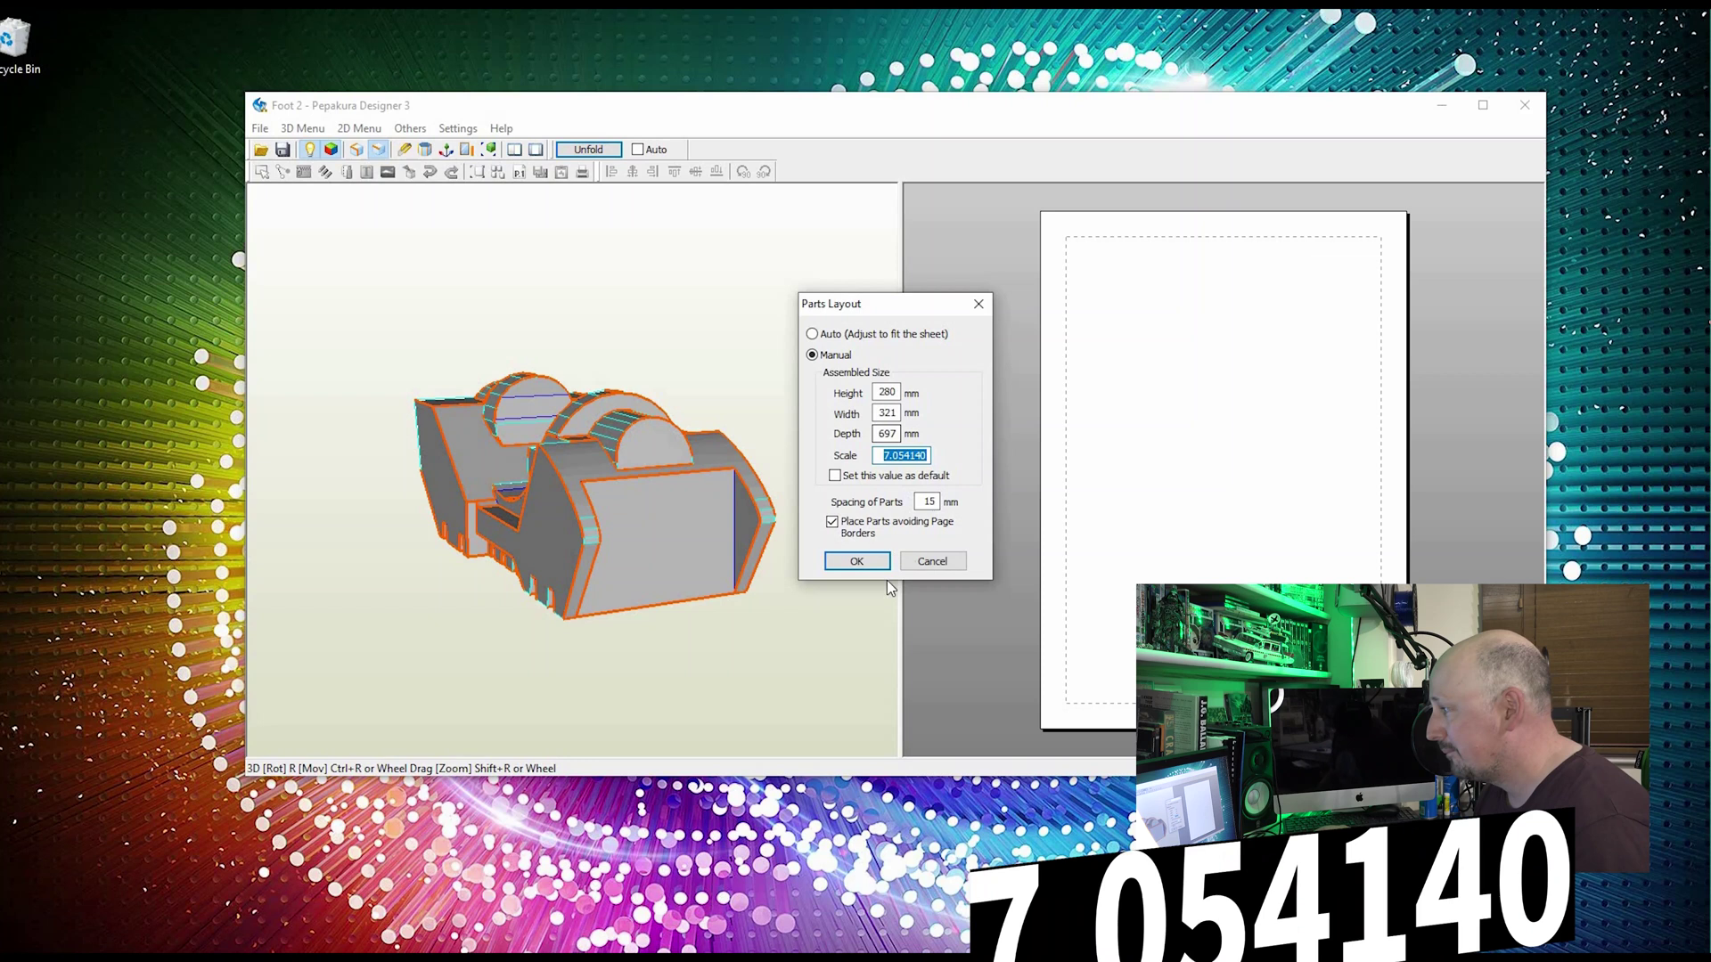
{"action": "left_click", "coordinate": [877, 560]}
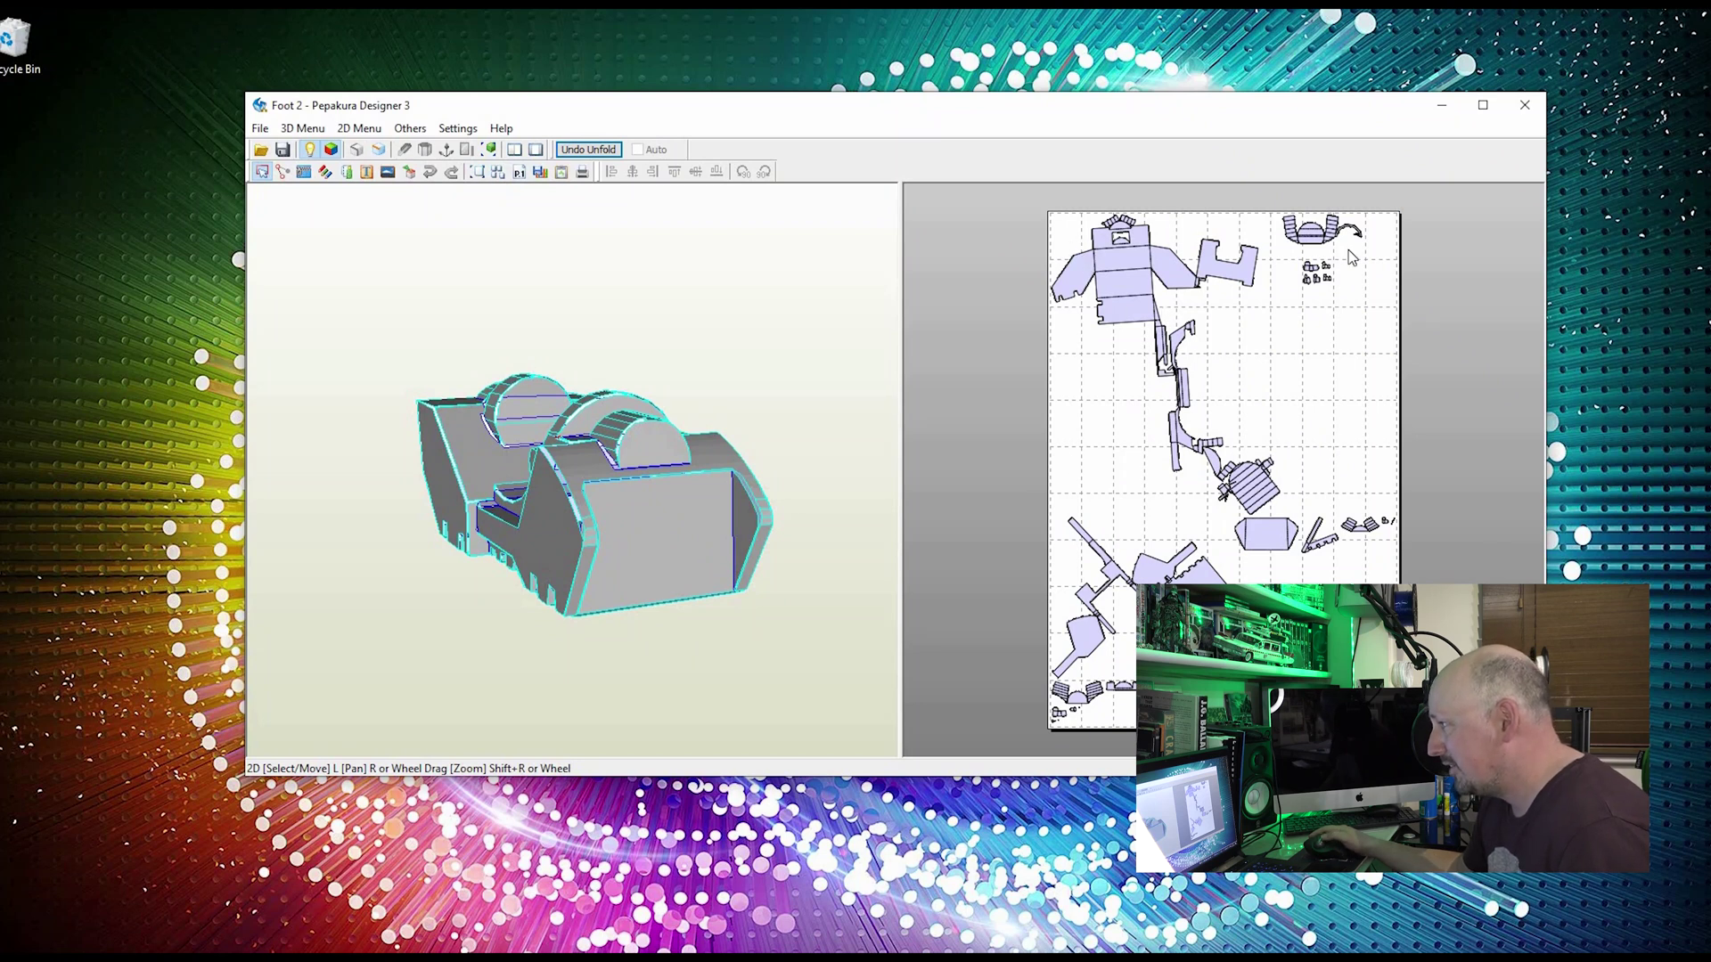
Move the flat end-face piece and the large branching side piece further up the unfolded 2D layout.
{"action": "left_click_drag", "start_coordinate": [1280, 517], "coordinate": [1260, 339]}
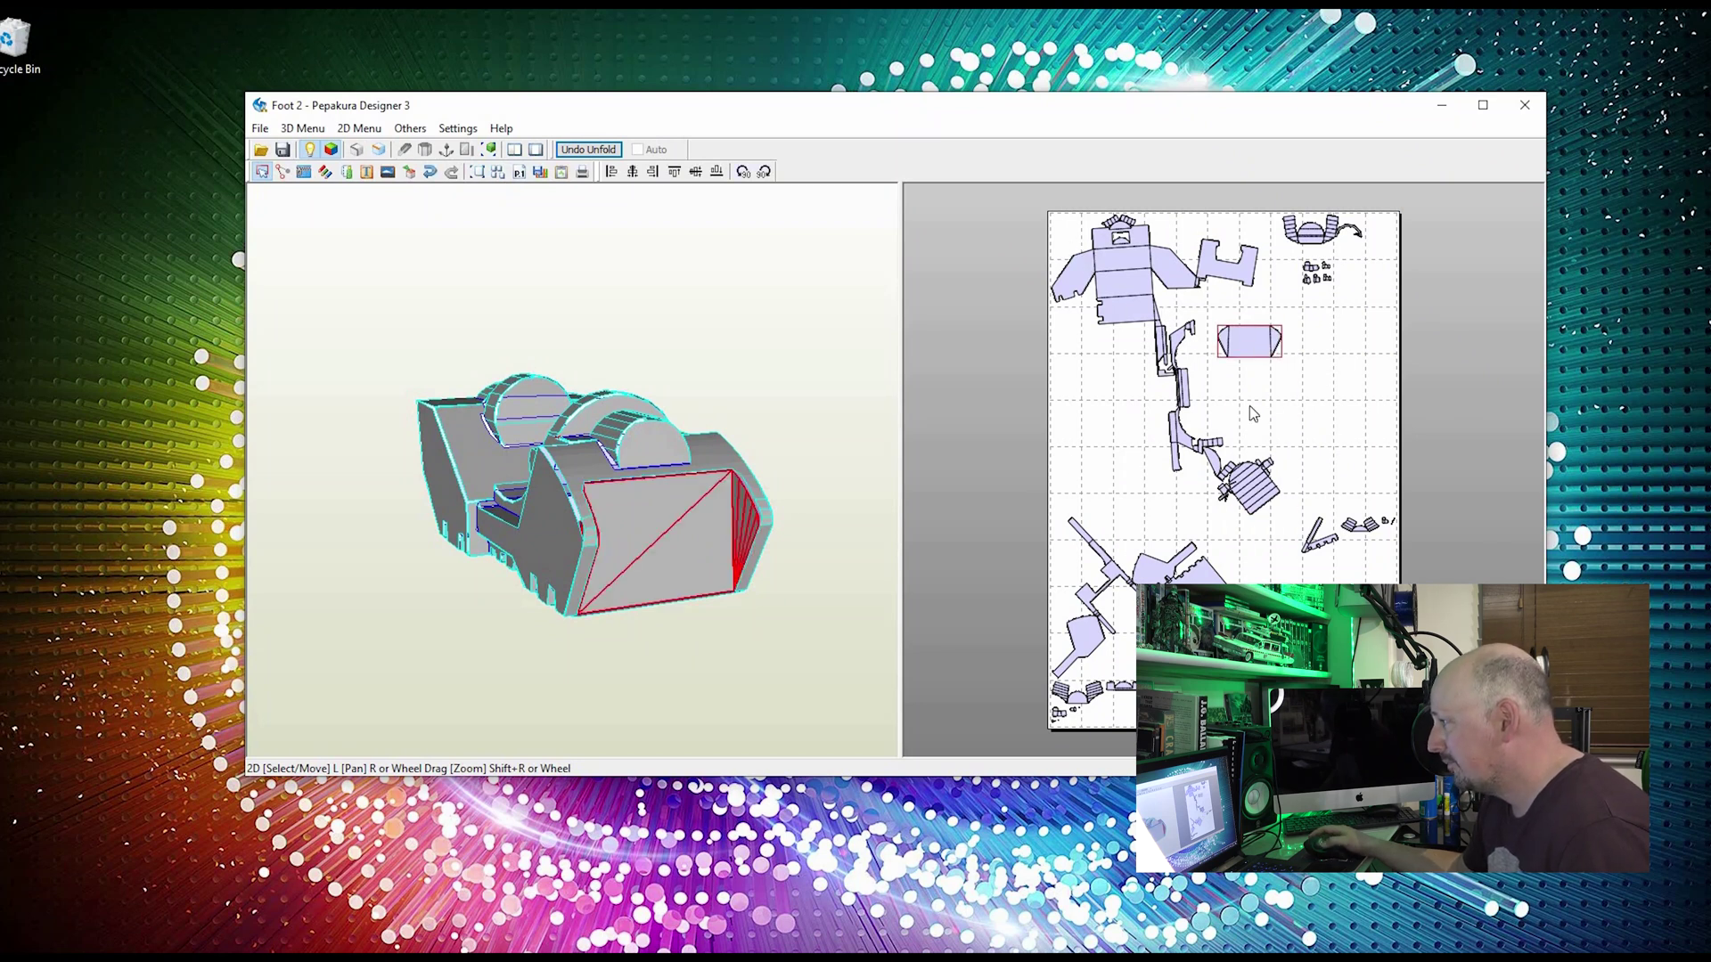
{"action": "left_click_drag", "start_coordinate": [1146, 561], "coordinate": [1115, 533]}
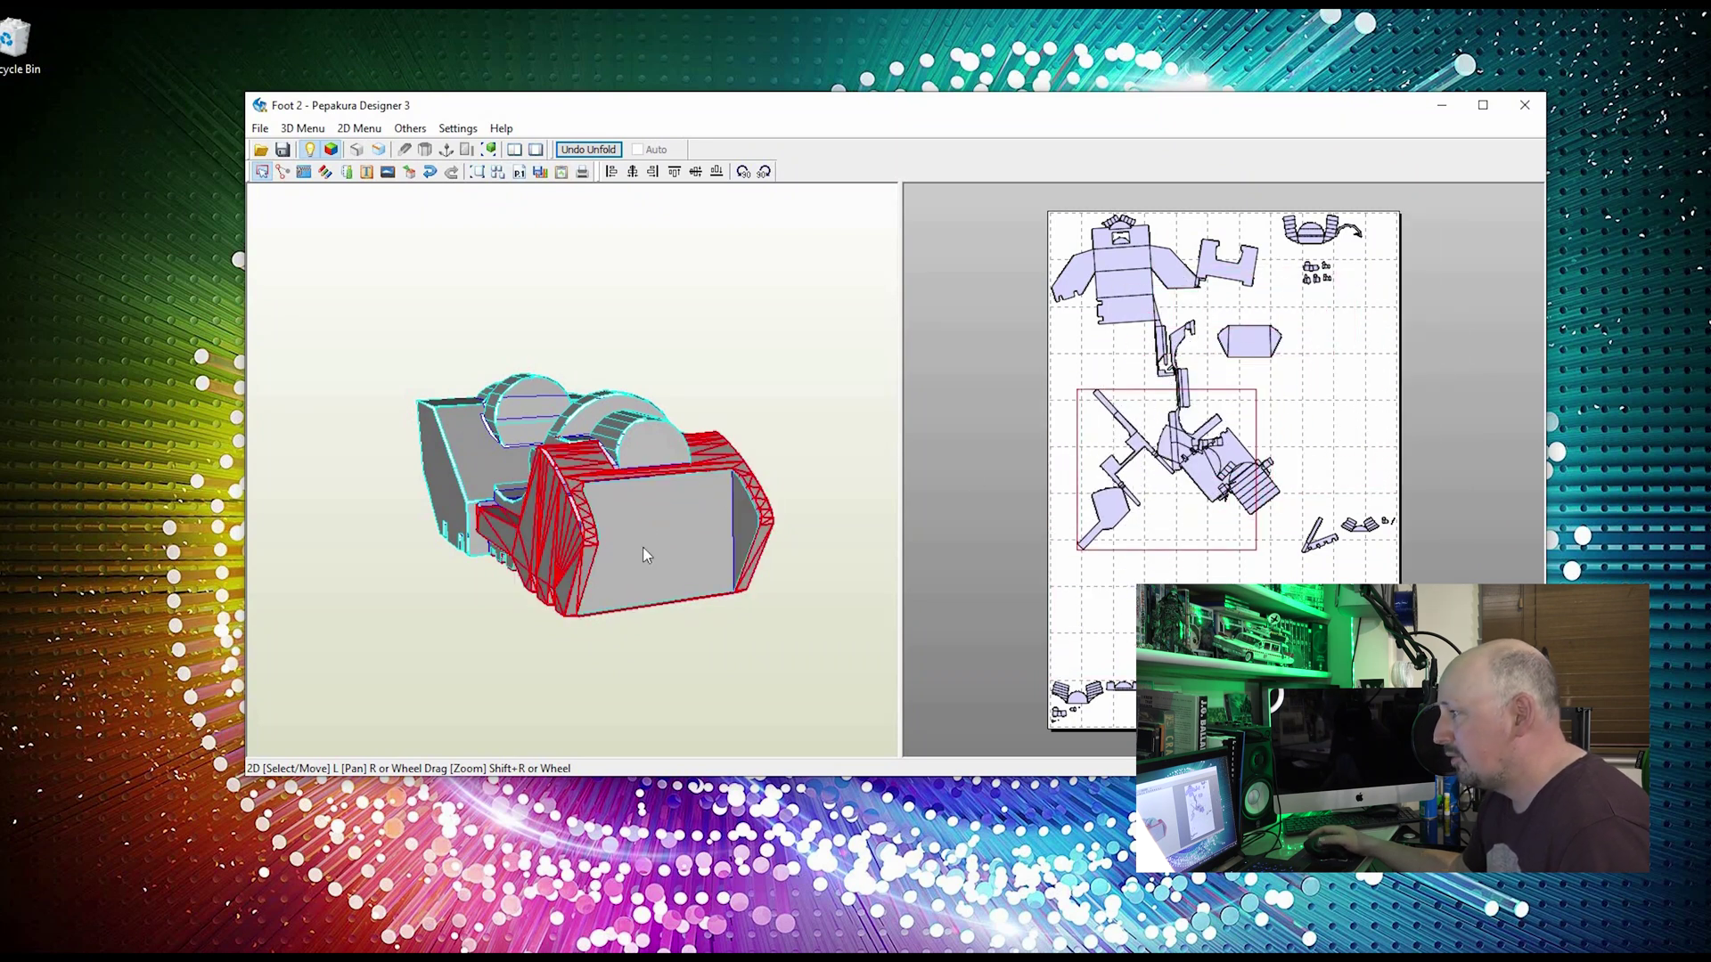